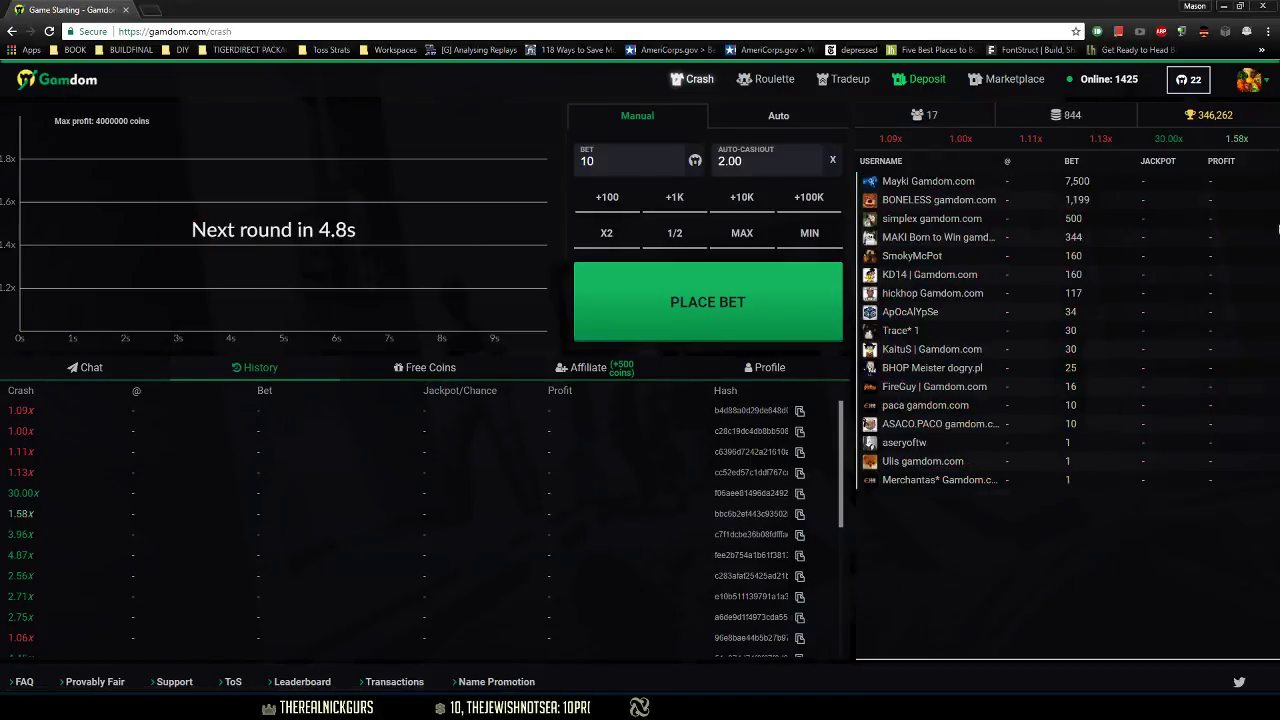
{"action": "scroll", "coordinate": [1276, 229], "scroll_direction": "down", "scroll_amount": 2}
{"action": "scroll", "coordinate": [1276, 229], "scroll_direction": "down", "scroll_amount": 1}
{"action": "scroll", "coordinate": [1272, 231], "scroll_direction": "up", "scroll_amount": 3}
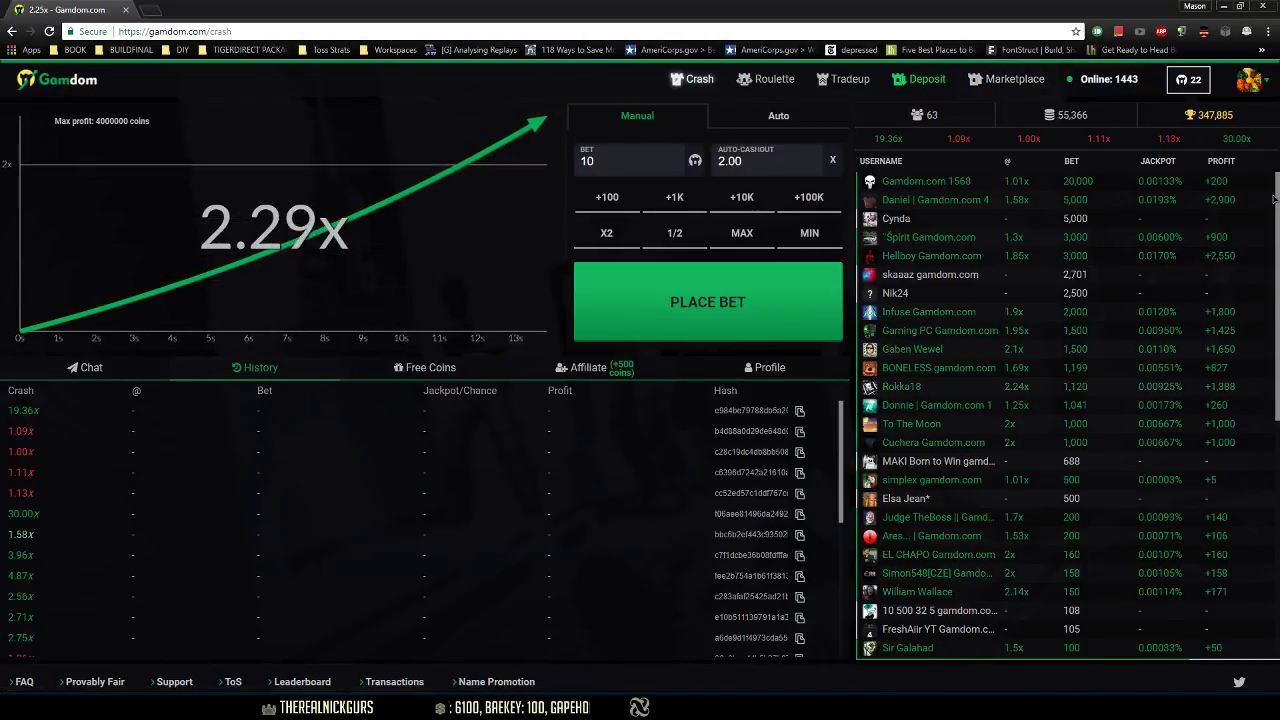
{"action": "left_click_drag", "start_coordinate": [1273, 199], "coordinate": [1276, 261]}
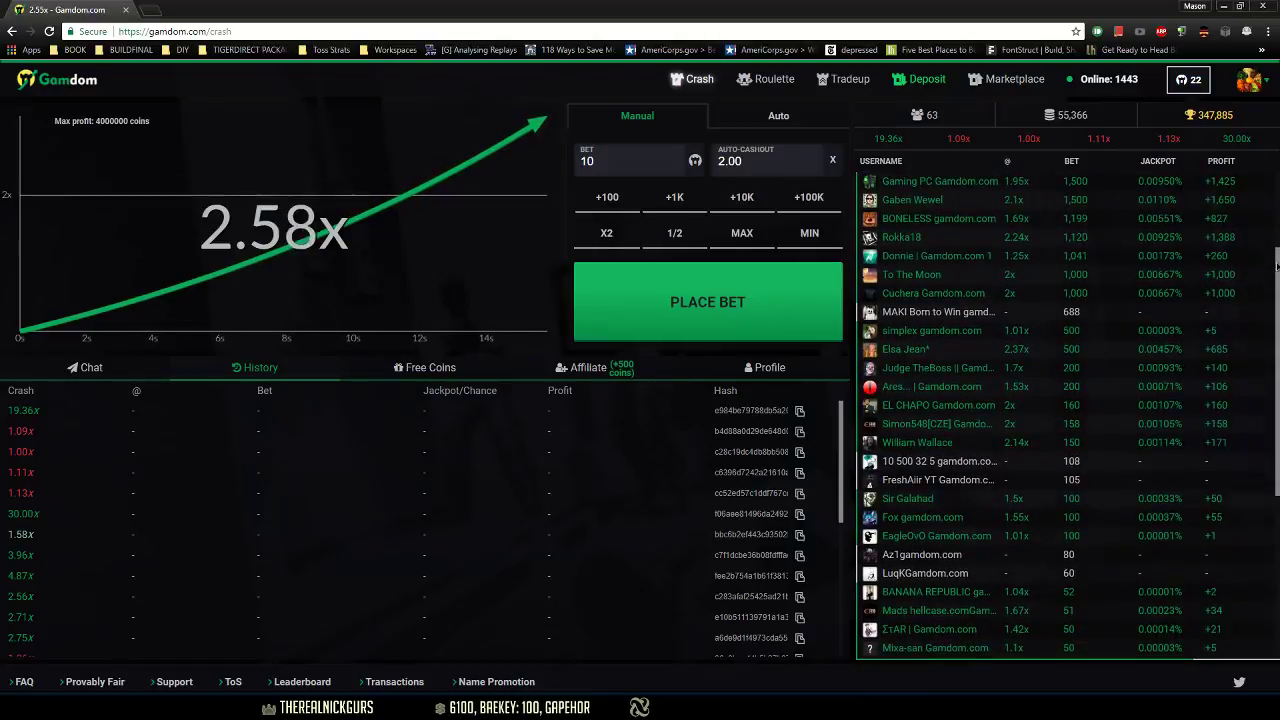
{"action": "scroll", "coordinate": [1276, 261], "scroll_direction": "up", "scroll_amount": 3}
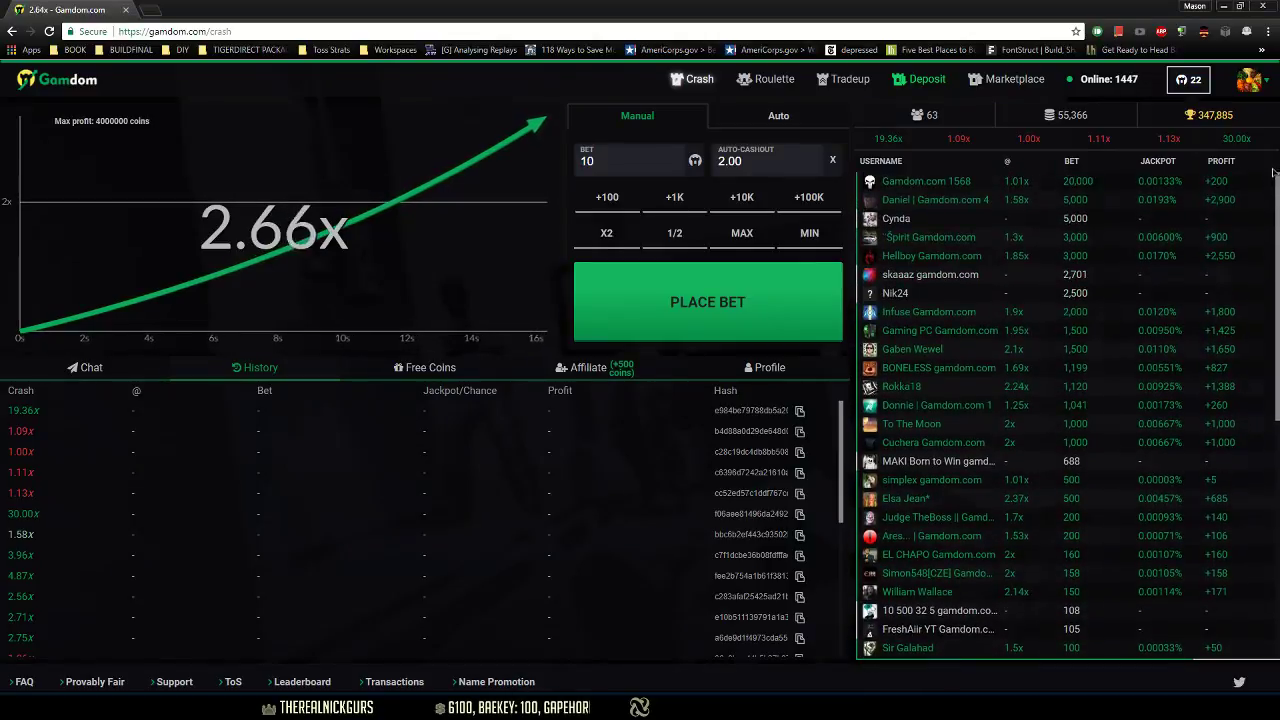
- Switch from Crash to Roulette, hide the chat sidebar, then open the Tradeup page
{"action": "left_click", "coordinate": [764, 80]}
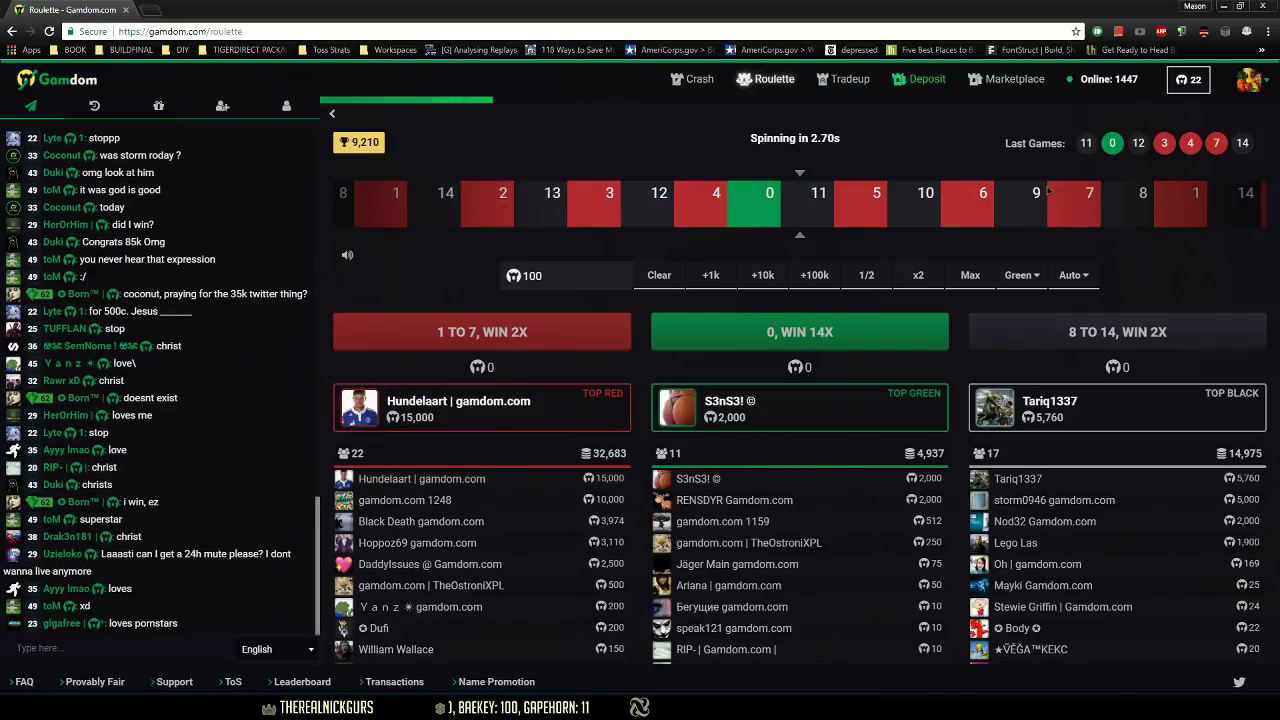
{"action": "left_click", "coordinate": [332, 113]}
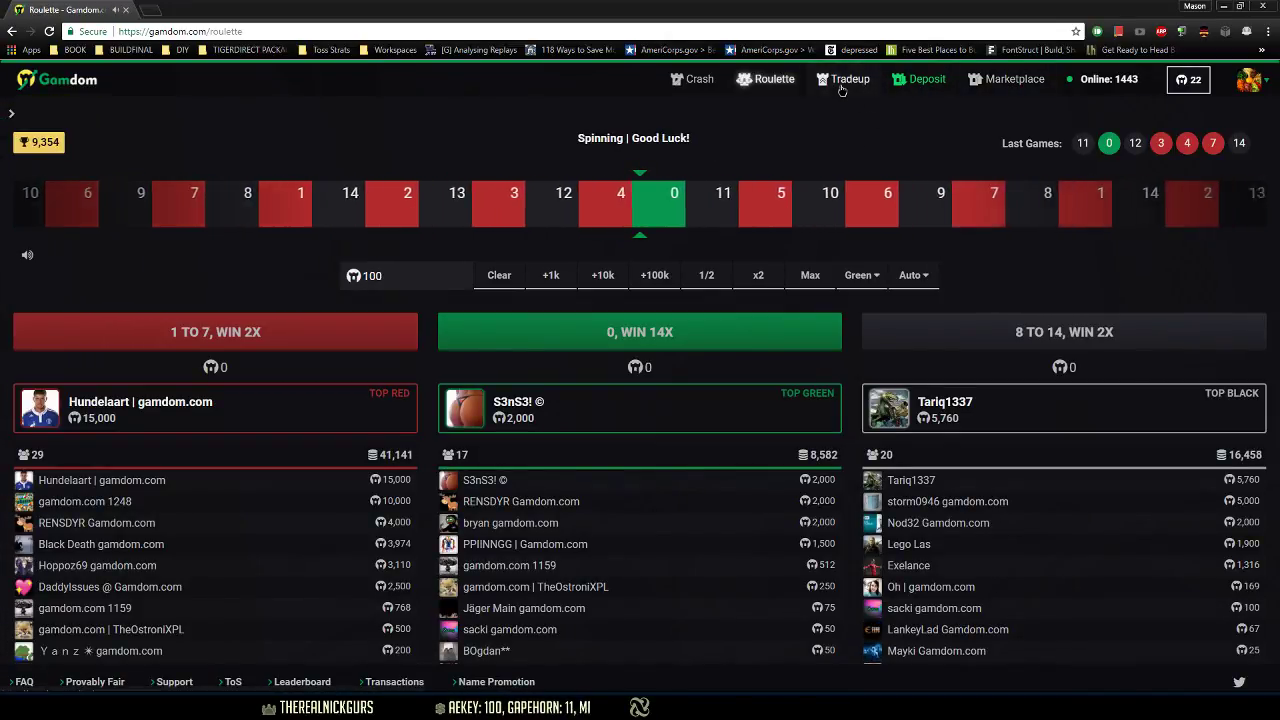
{"action": "left_click", "coordinate": [842, 88]}
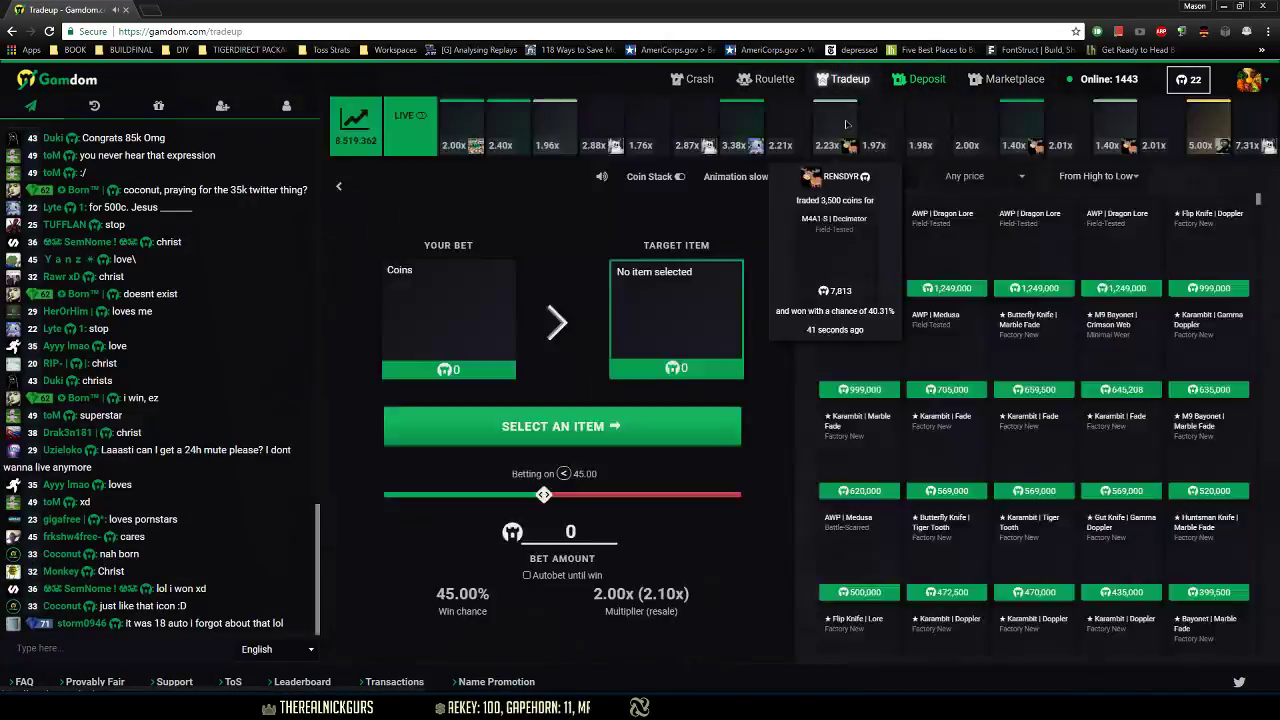
- Open the Marketplace listings and check the Any price range dropdown
{"action": "left_click", "coordinate": [1014, 80]}
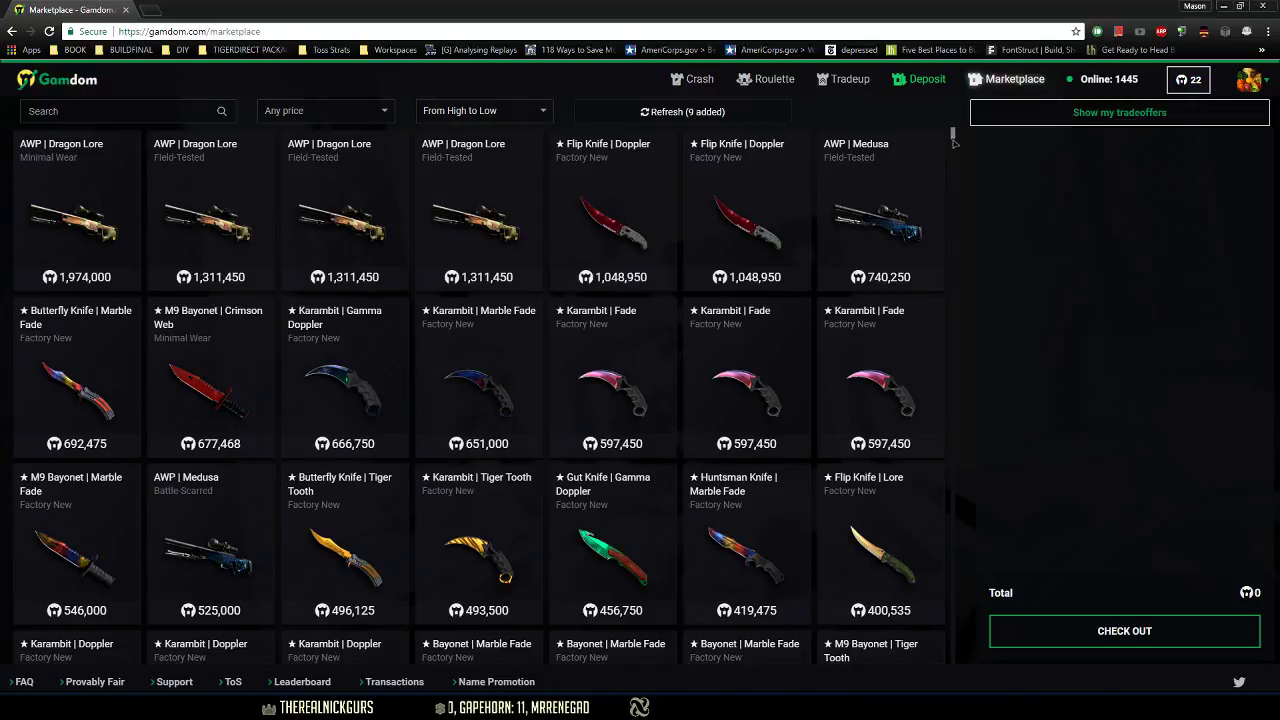
{"action": "left_click_drag", "start_coordinate": [953, 133], "coordinate": [955, 149]}
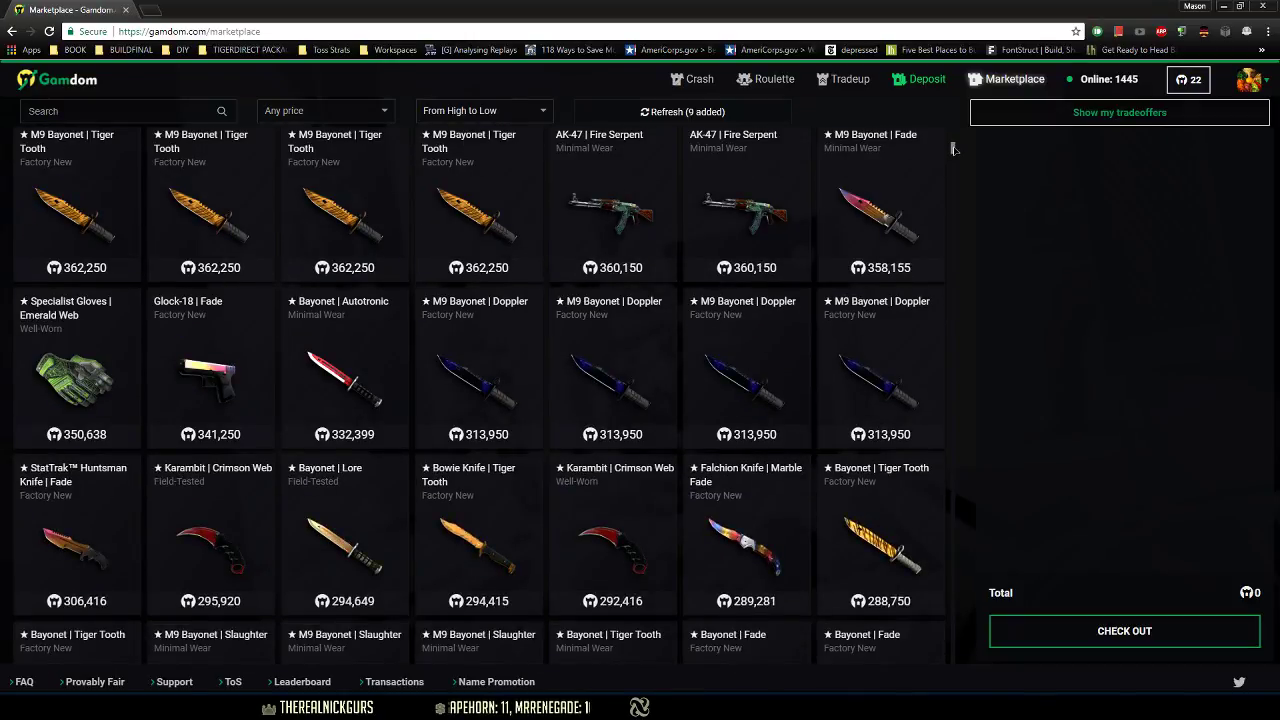
{"action": "left_click_drag", "start_coordinate": [955, 149], "coordinate": [955, 132]}
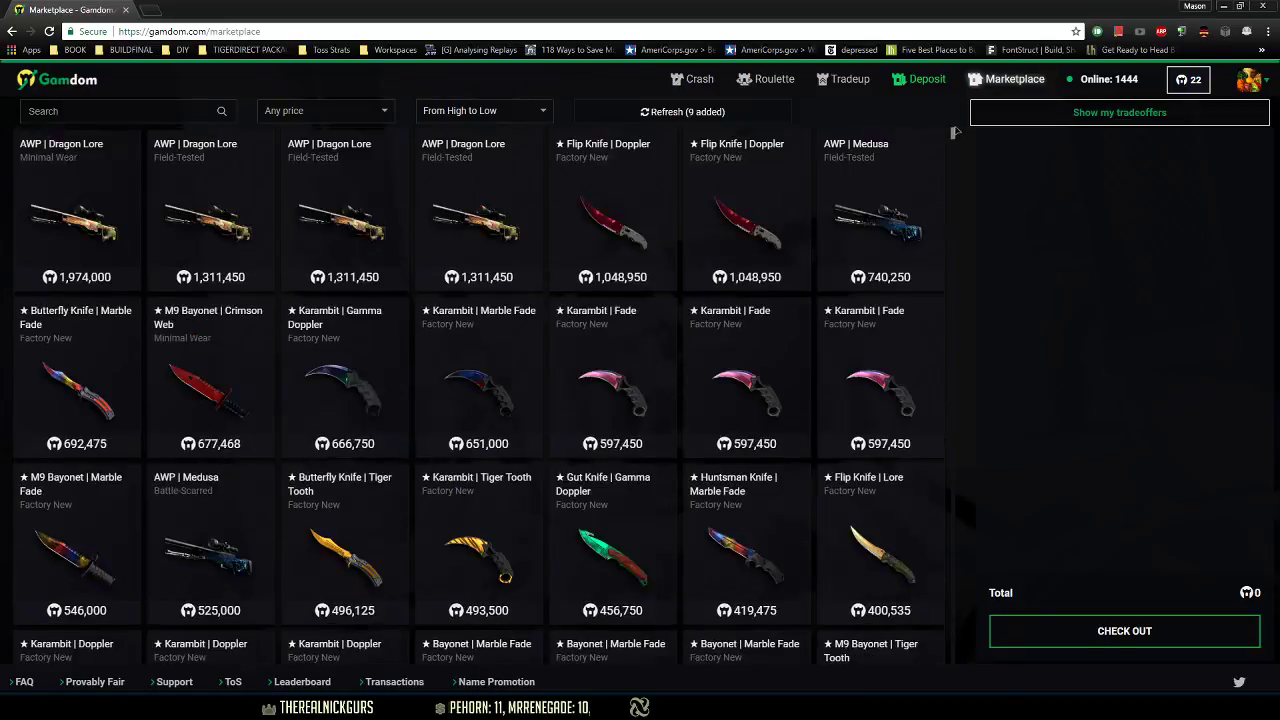
{"action": "left_click", "coordinate": [338, 116]}
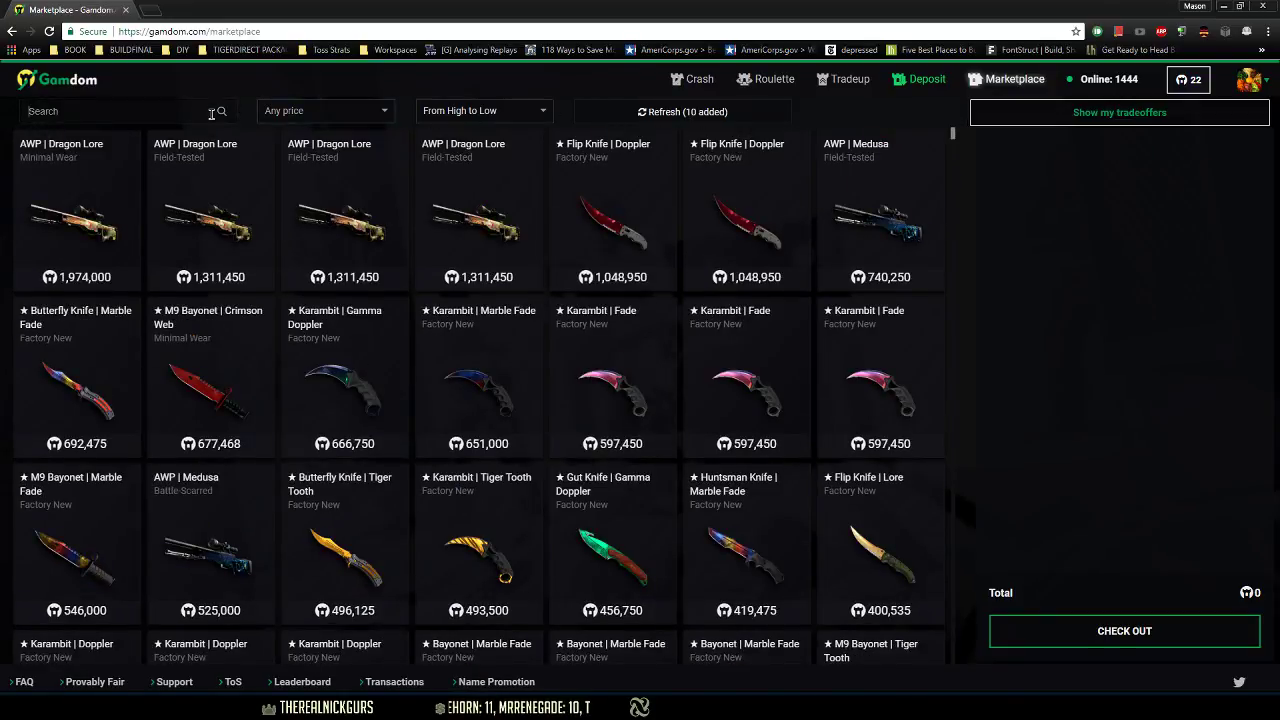
{"action": "type", "text": "fire"}
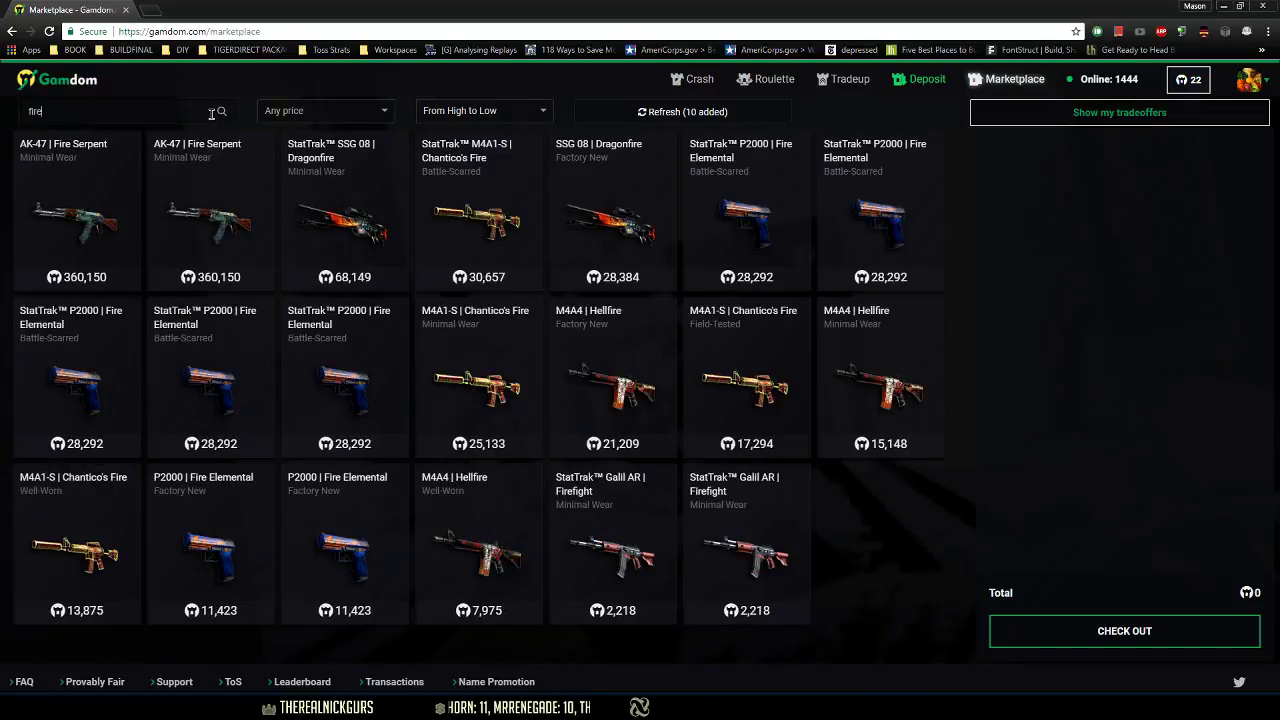
{"action": "type", "text": " se"}
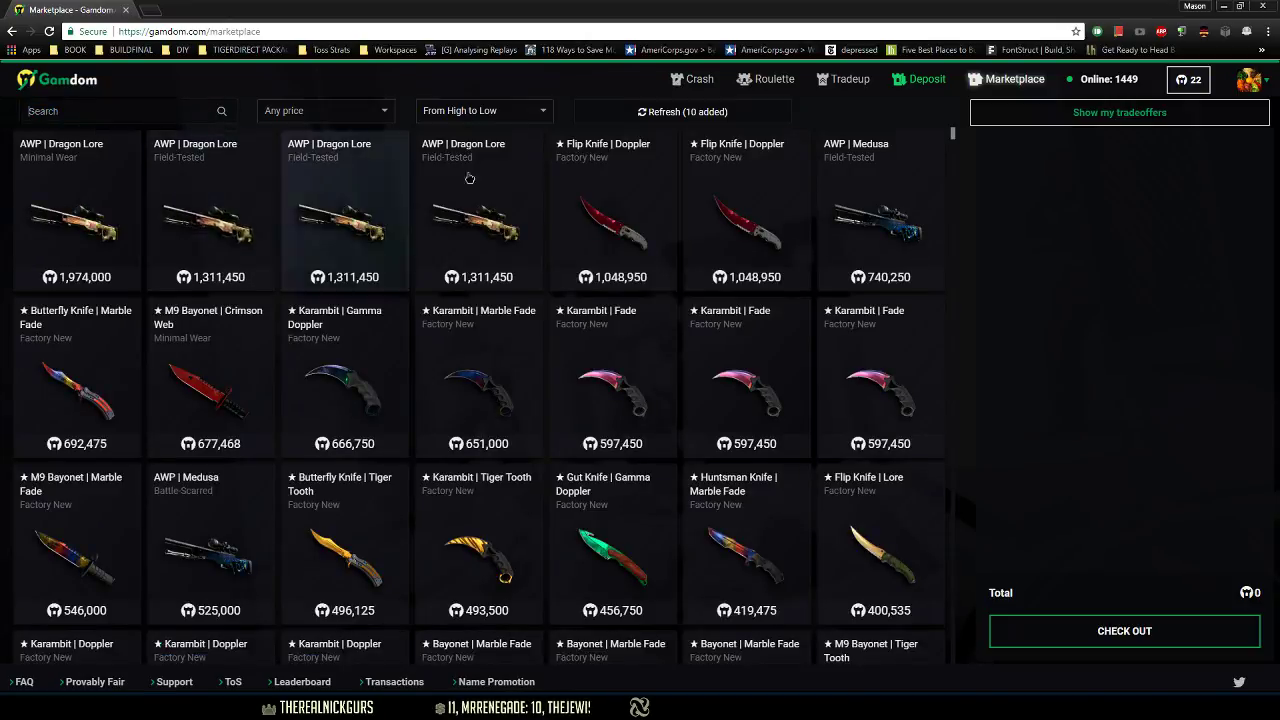
{"action": "scroll", "coordinate": [953, 133], "scroll_direction": "down", "scroll_amount": 3}
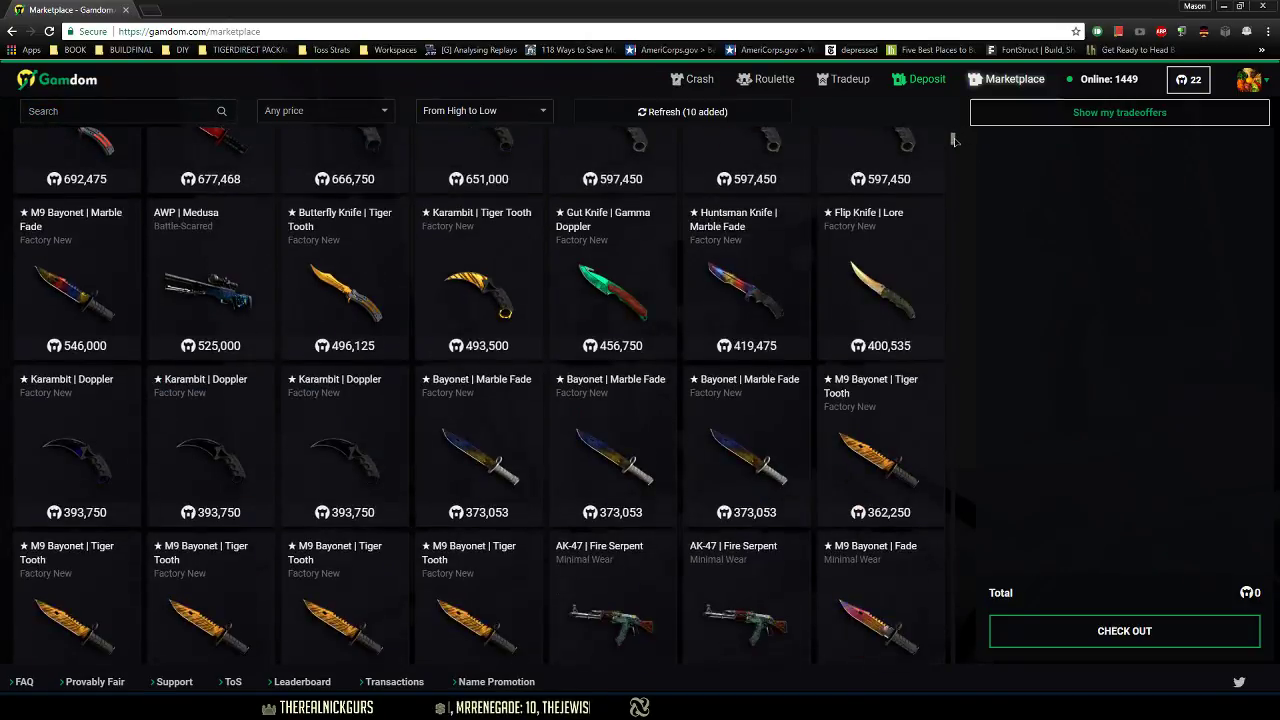
{"action": "left_click_drag", "start_coordinate": [953, 140], "coordinate": [942, 115]}
- Go back to Crash, then to Roulette, hiding and restoring the chat sidebar
{"action": "left_click", "coordinate": [698, 80]}
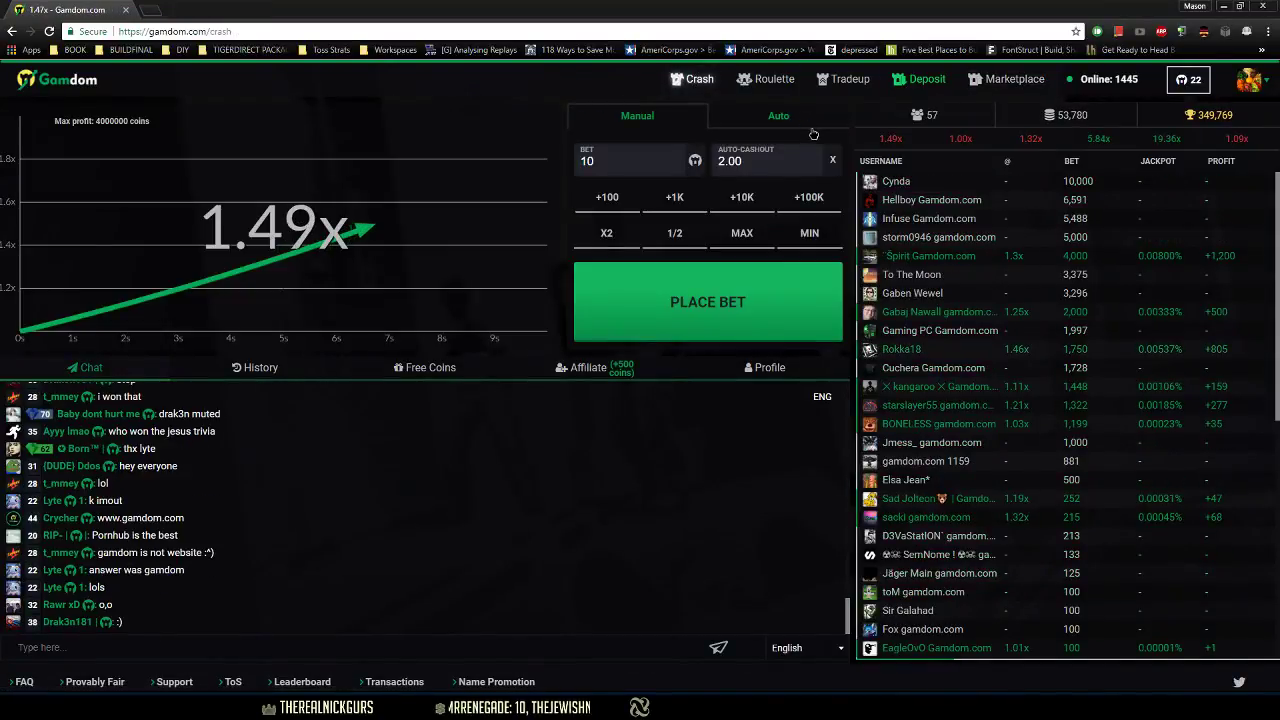
{"action": "left_click", "coordinate": [770, 79]}
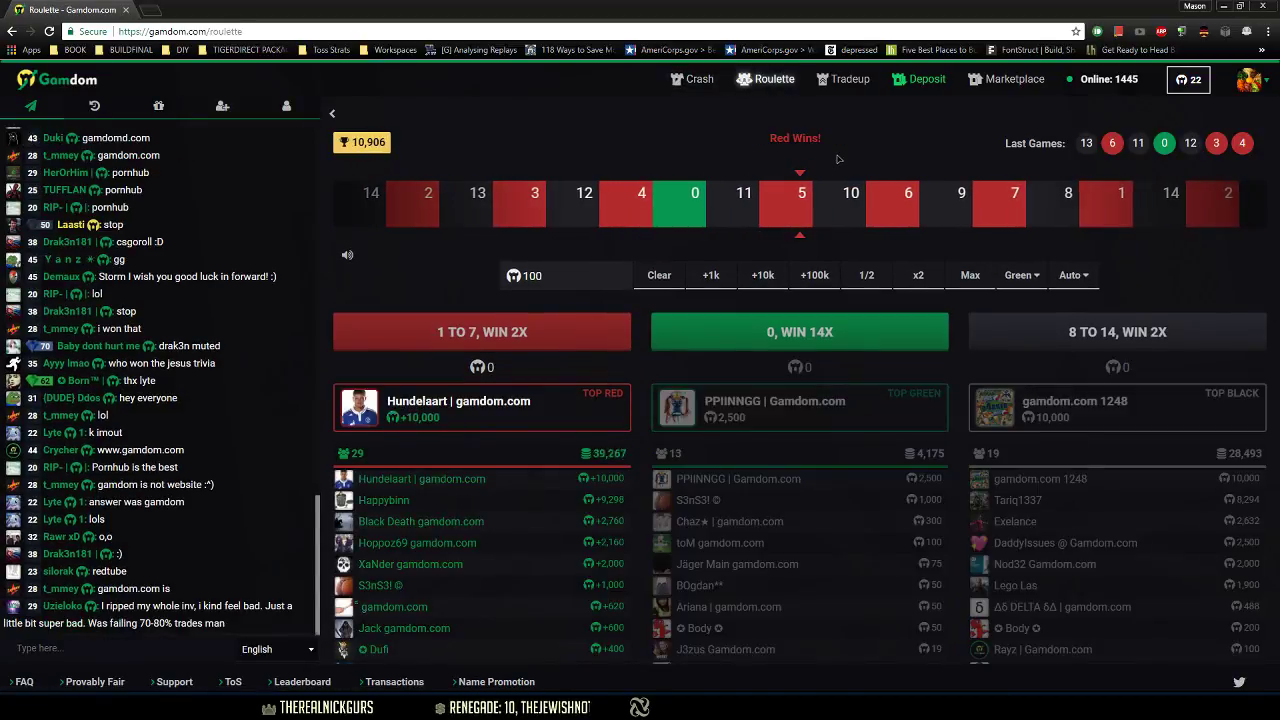
{"action": "left_click", "coordinate": [334, 116]}
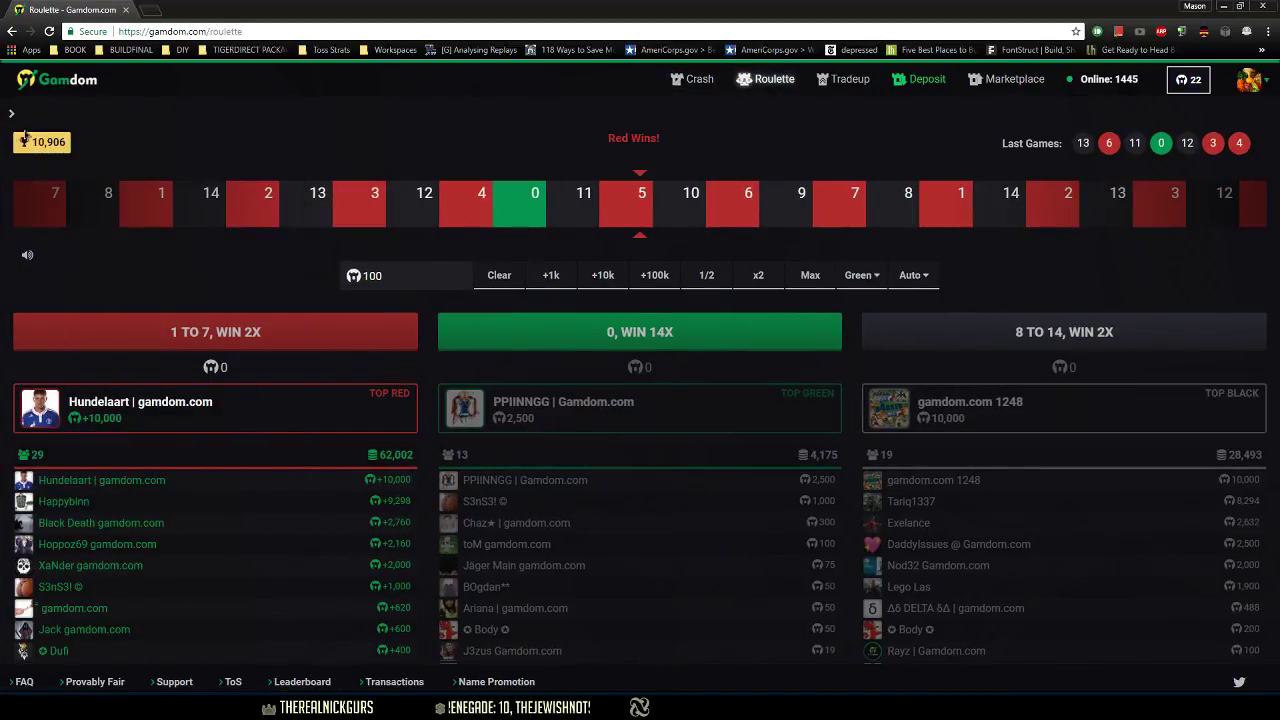
{"action": "left_click", "coordinate": [12, 115]}
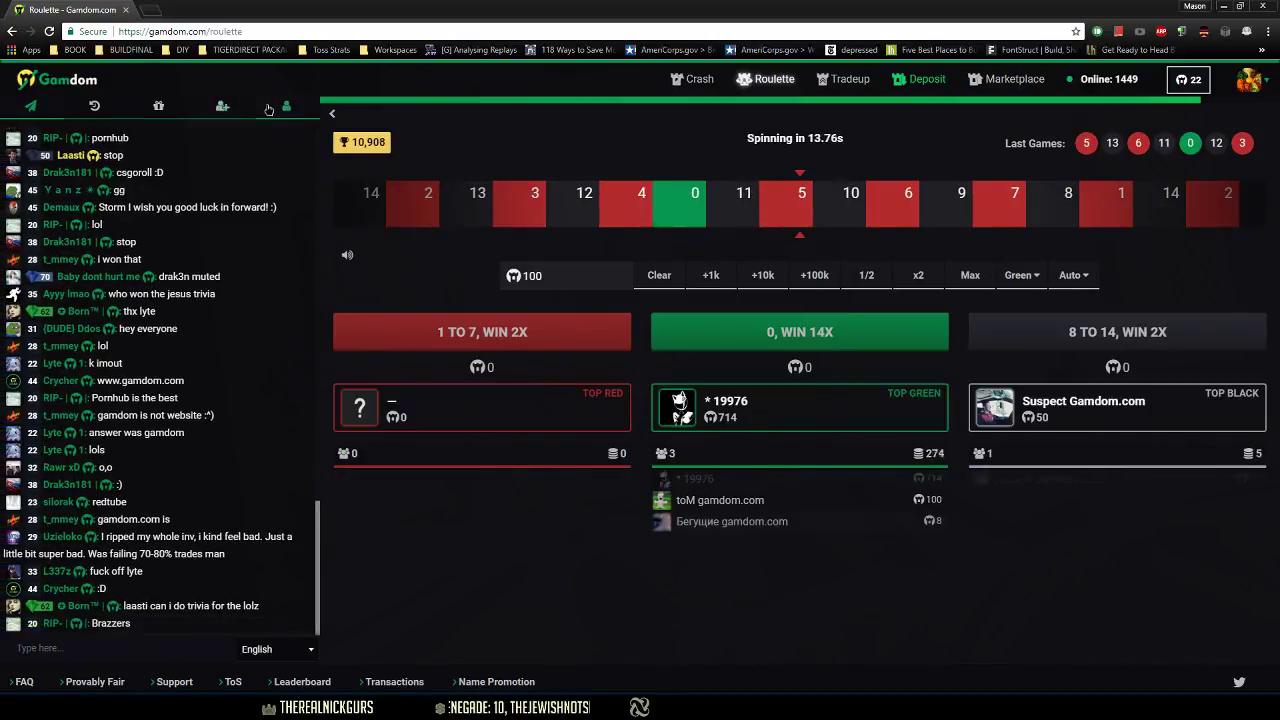
- View the rewards, roulette history, referral and profile panels, then restore live chat
{"action": "left_click", "coordinate": [157, 106]}
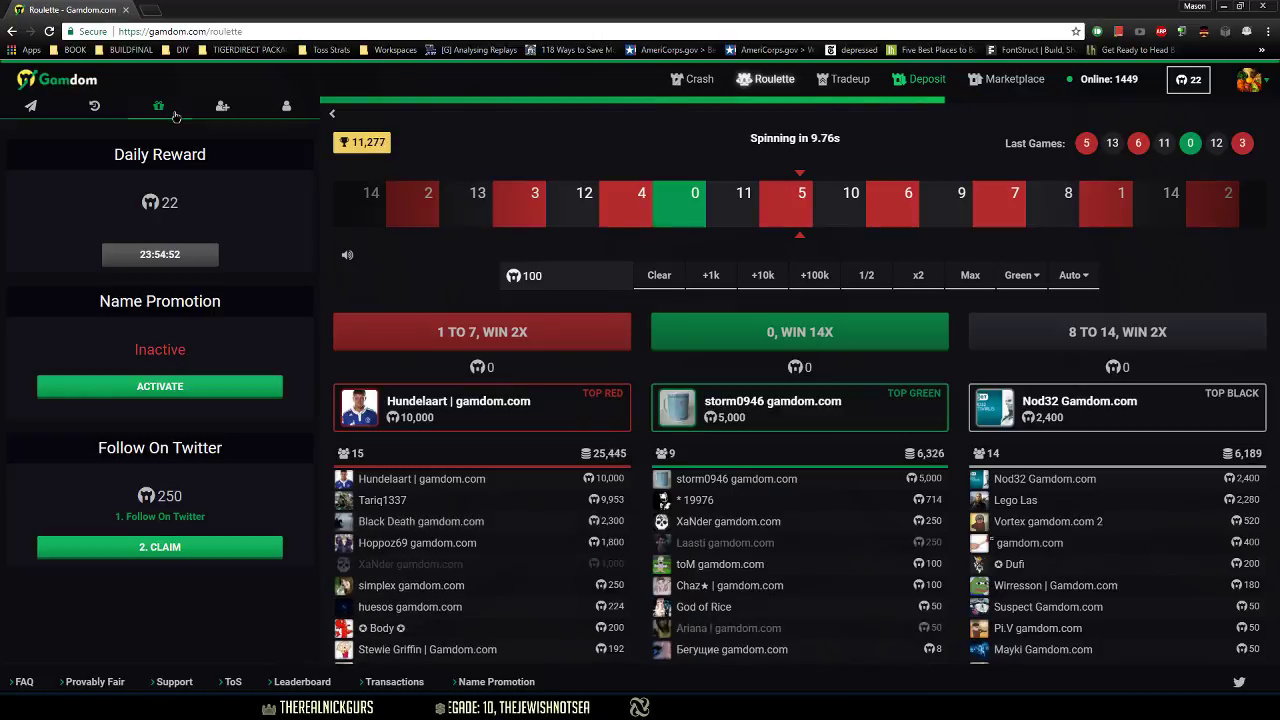
{"action": "left_click", "coordinate": [93, 107]}
{"action": "left_click", "coordinate": [222, 106]}
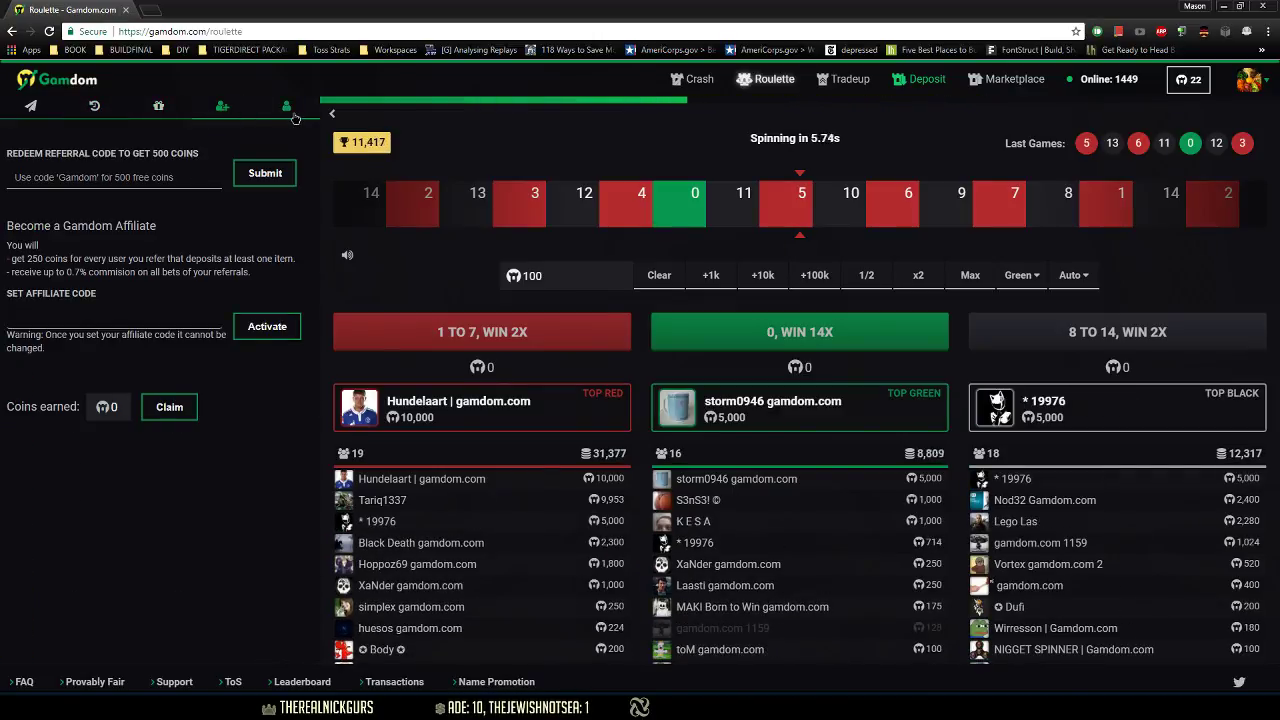
{"action": "left_click", "coordinate": [292, 114]}
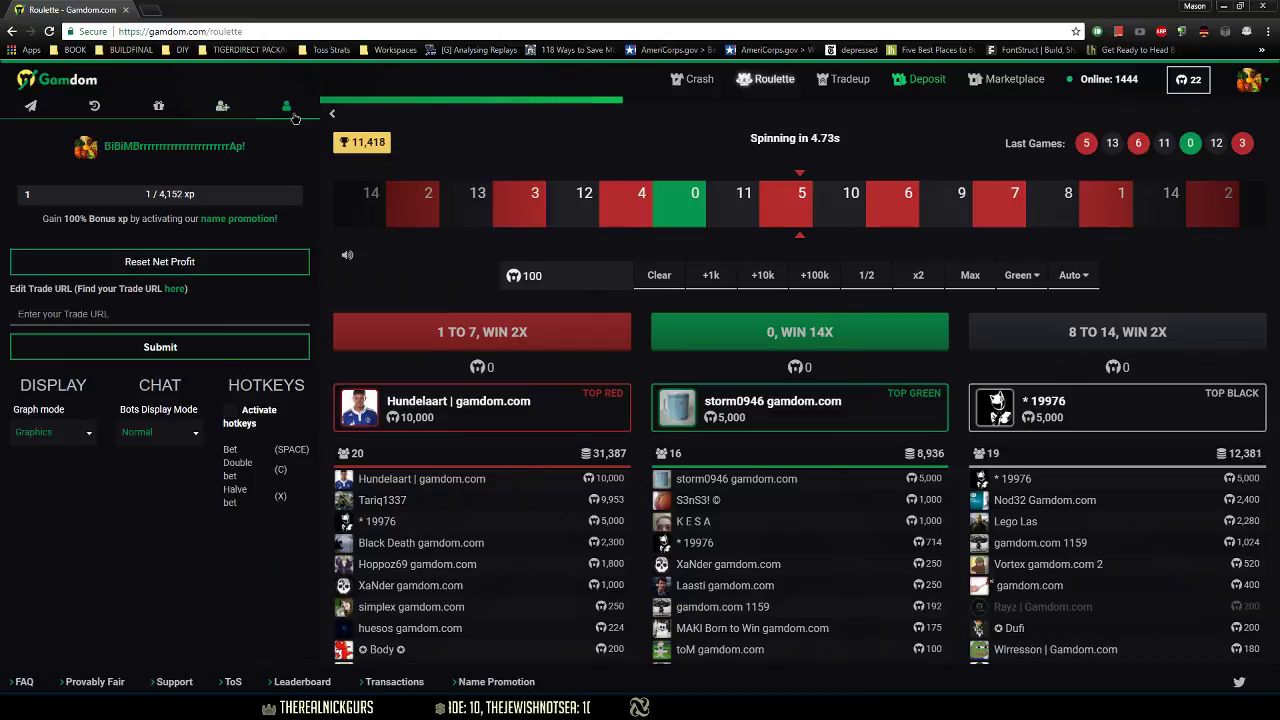
{"action": "left_click", "coordinate": [52, 112]}
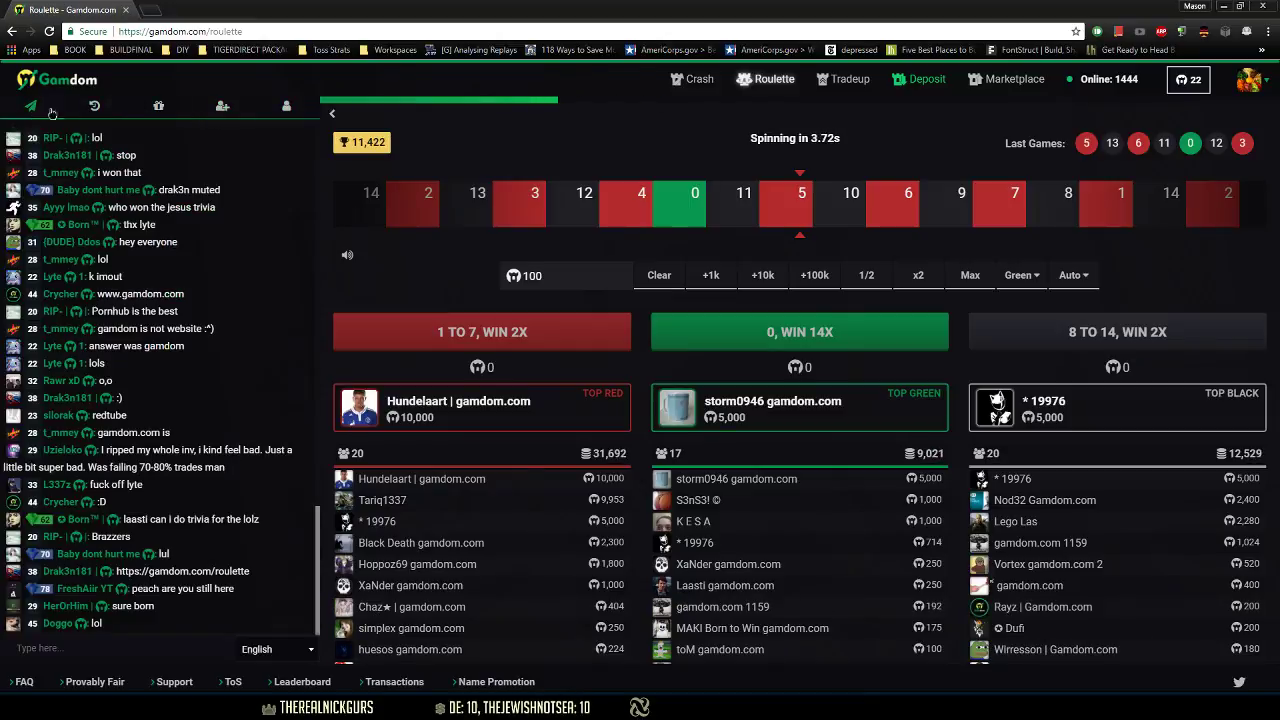
- Collapse the chat sidebar with its top arrow so roulette fills the window
{"action": "left_click", "coordinate": [332, 113]}
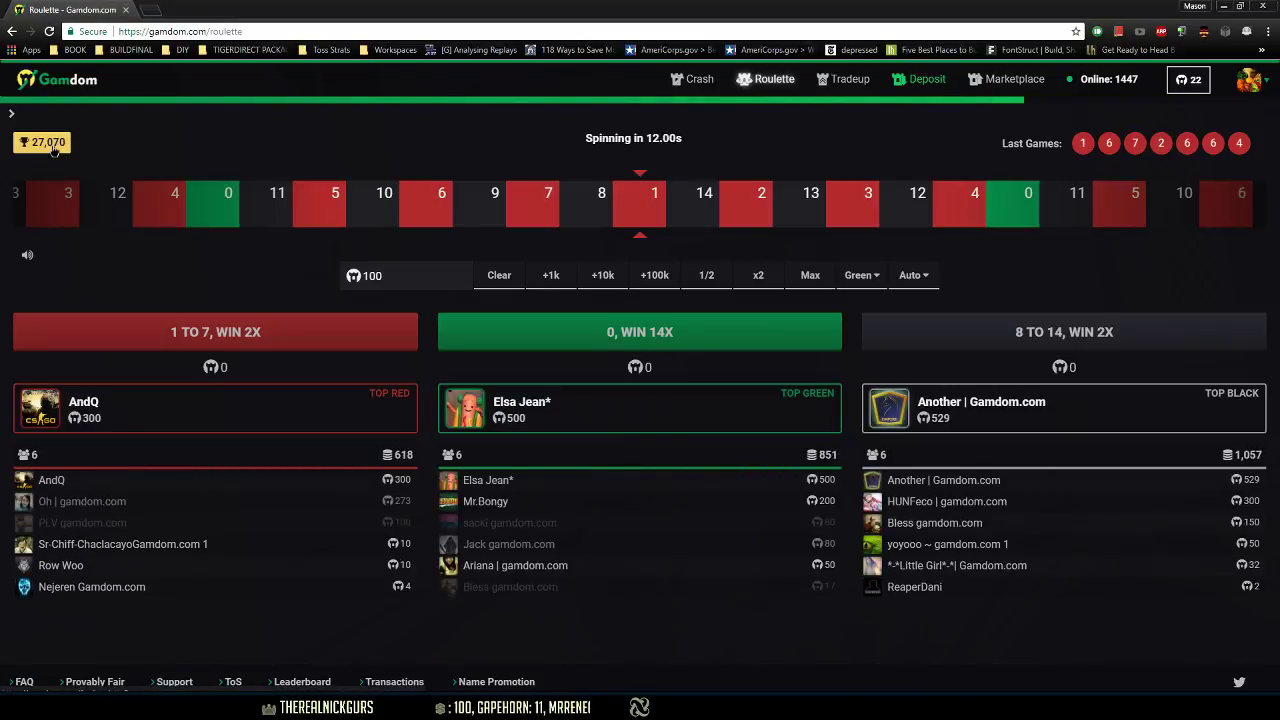
{"action": "left_click", "coordinate": [57, 142]}
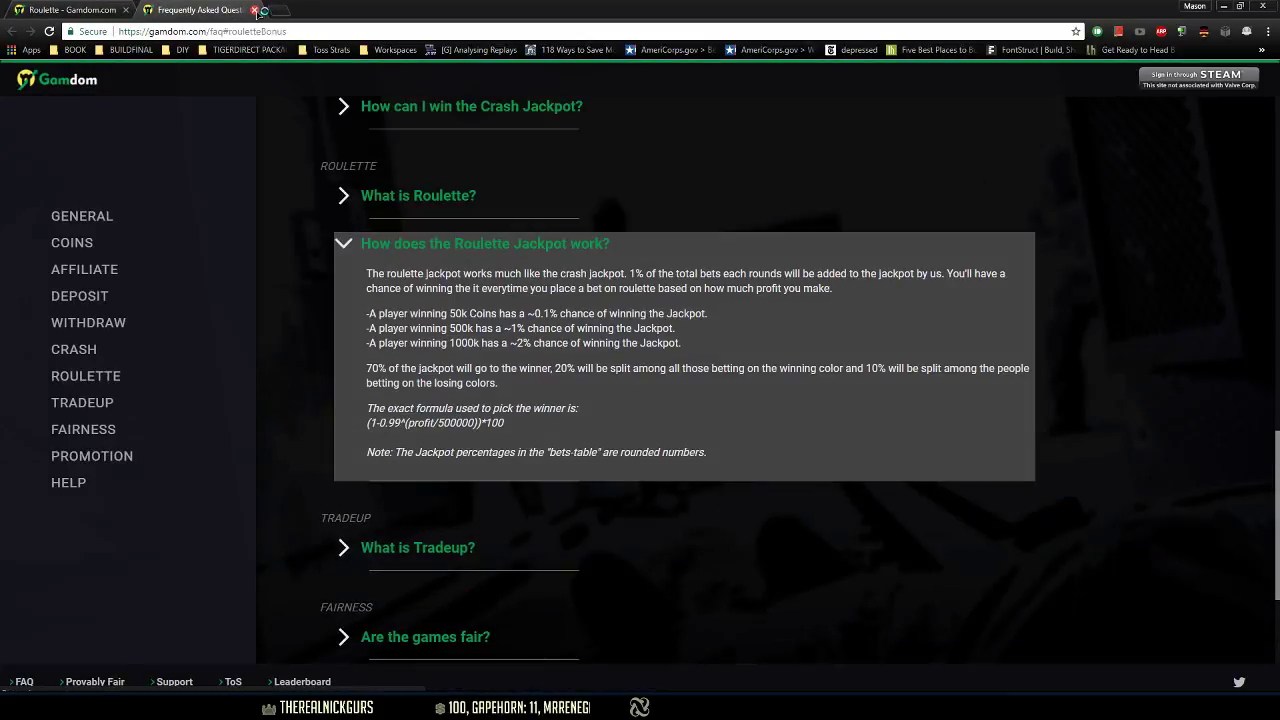
{"action": "key", "text": "ctrl+w"}
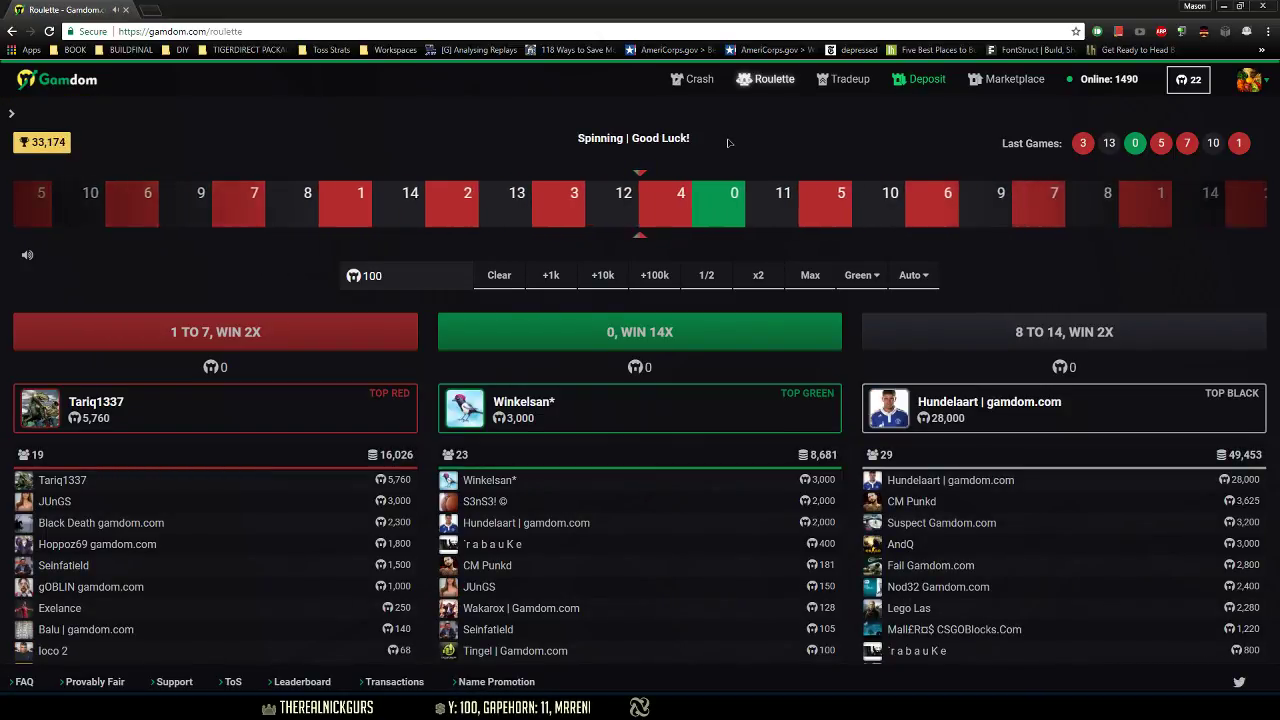
{"action": "scroll", "coordinate": [587, 537], "scroll_direction": "down", "scroll_amount": 1}
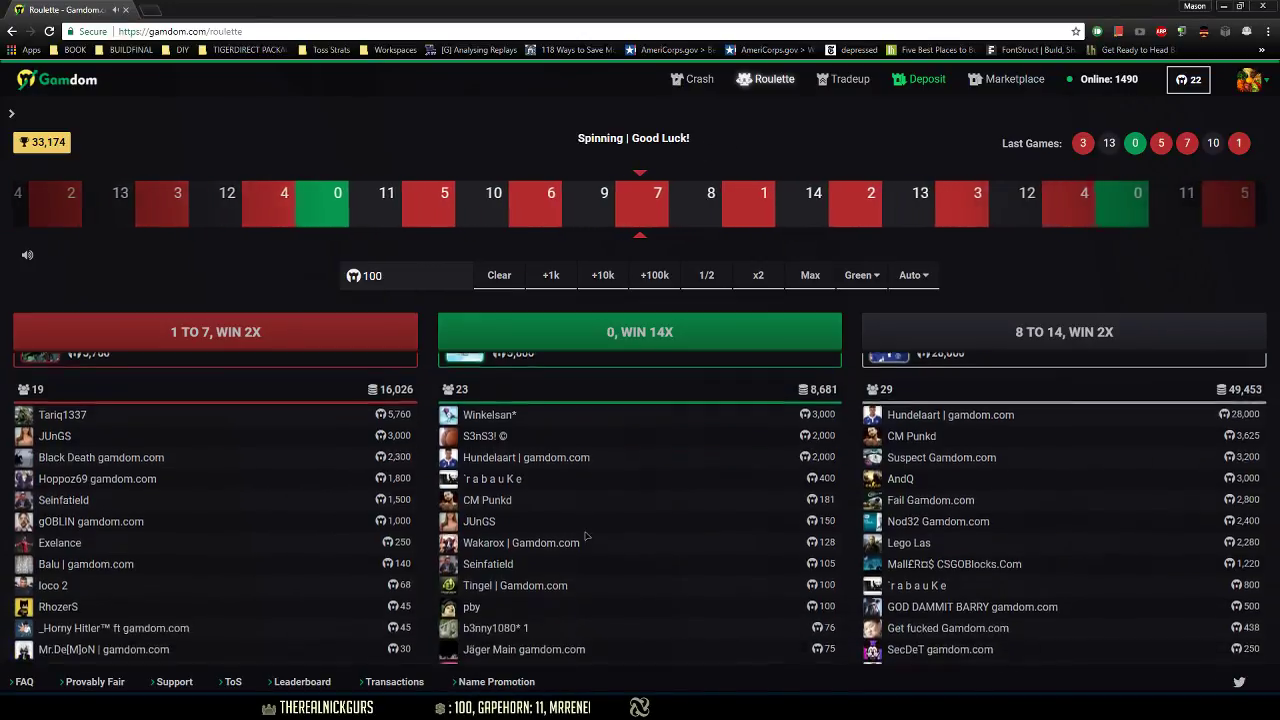
{"action": "scroll", "coordinate": [585, 535], "scroll_direction": "down", "scroll_amount": 2}
{"action": "scroll", "coordinate": [580, 530], "scroll_direction": "down", "scroll_amount": 1}
{"action": "scroll", "coordinate": [572, 525], "scroll_direction": "down", "scroll_amount": 1}
{"action": "scroll", "coordinate": [566, 520], "scroll_direction": "down", "scroll_amount": 1}
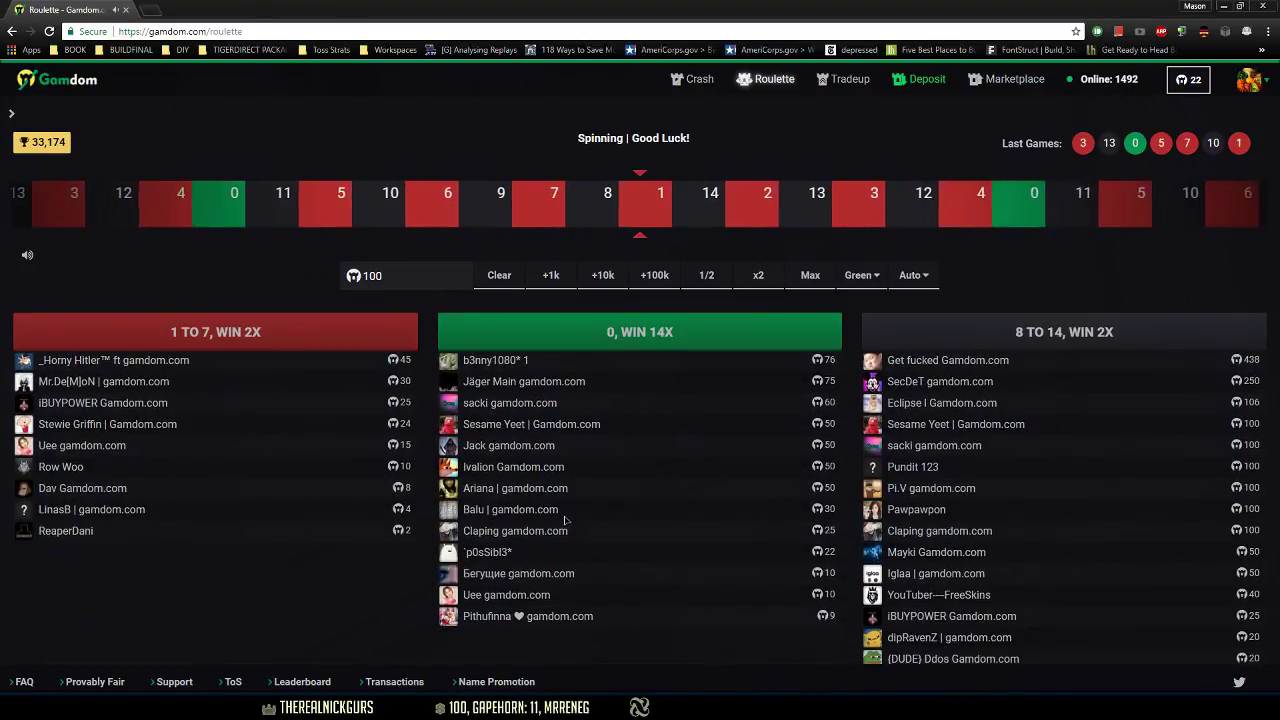
{"action": "scroll", "coordinate": [570, 515], "scroll_direction": "up", "scroll_amount": 2}
{"action": "scroll", "coordinate": [588, 498], "scroll_direction": "up", "scroll_amount": 2}
{"action": "scroll", "coordinate": [588, 498], "scroll_direction": "up", "scroll_amount": 1}
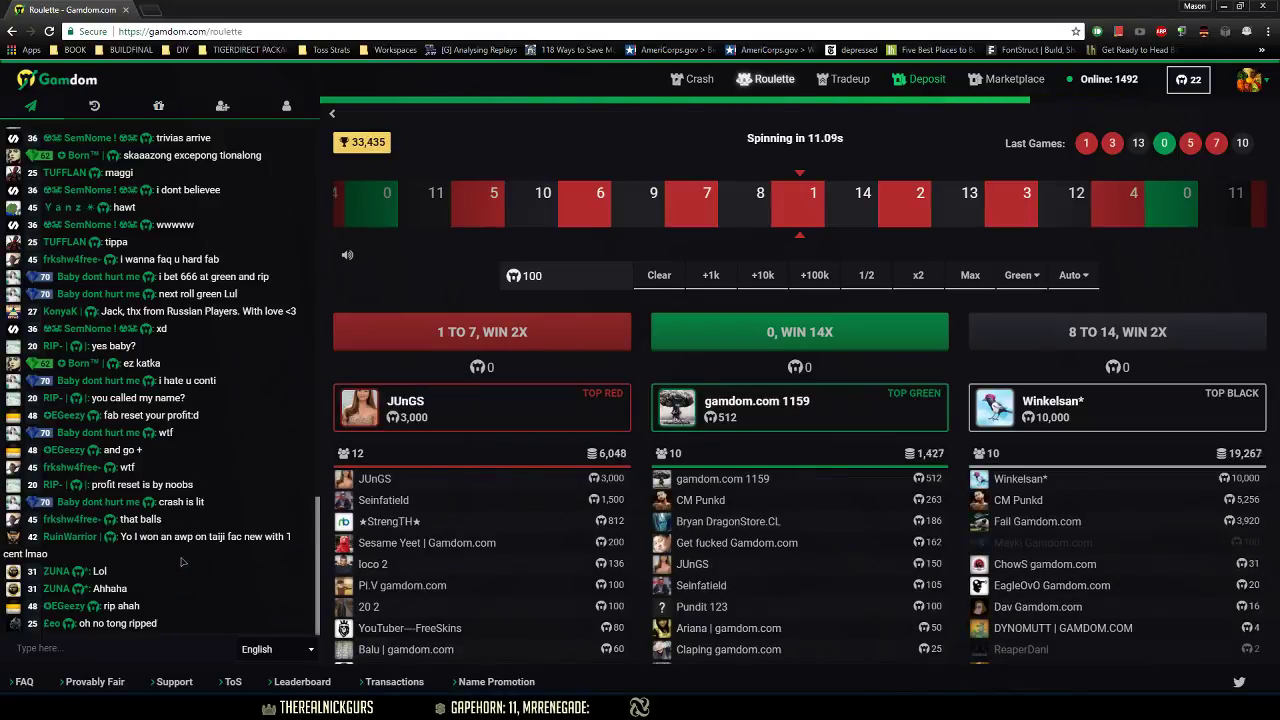
- Open a chat user's options, cancel the Tip, and view their User Stats tab
{"action": "left_click", "coordinate": [80, 563]}
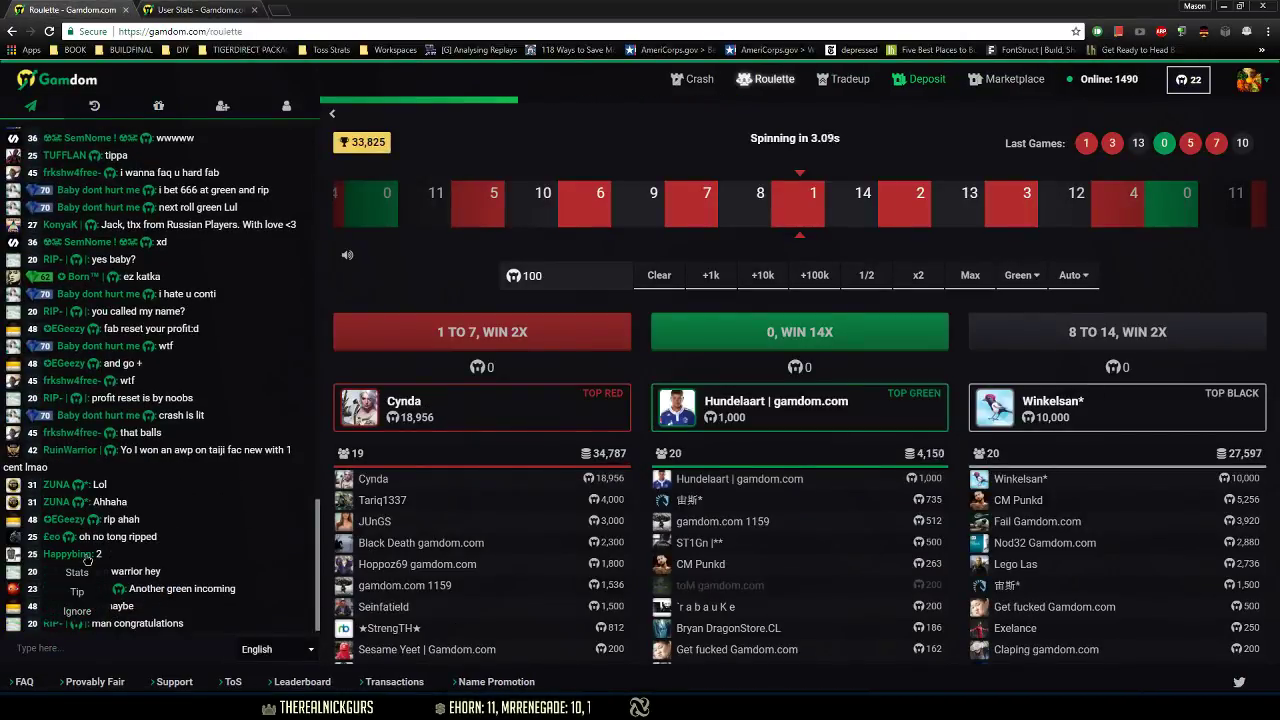
{"action": "left_click", "coordinate": [77, 574]}
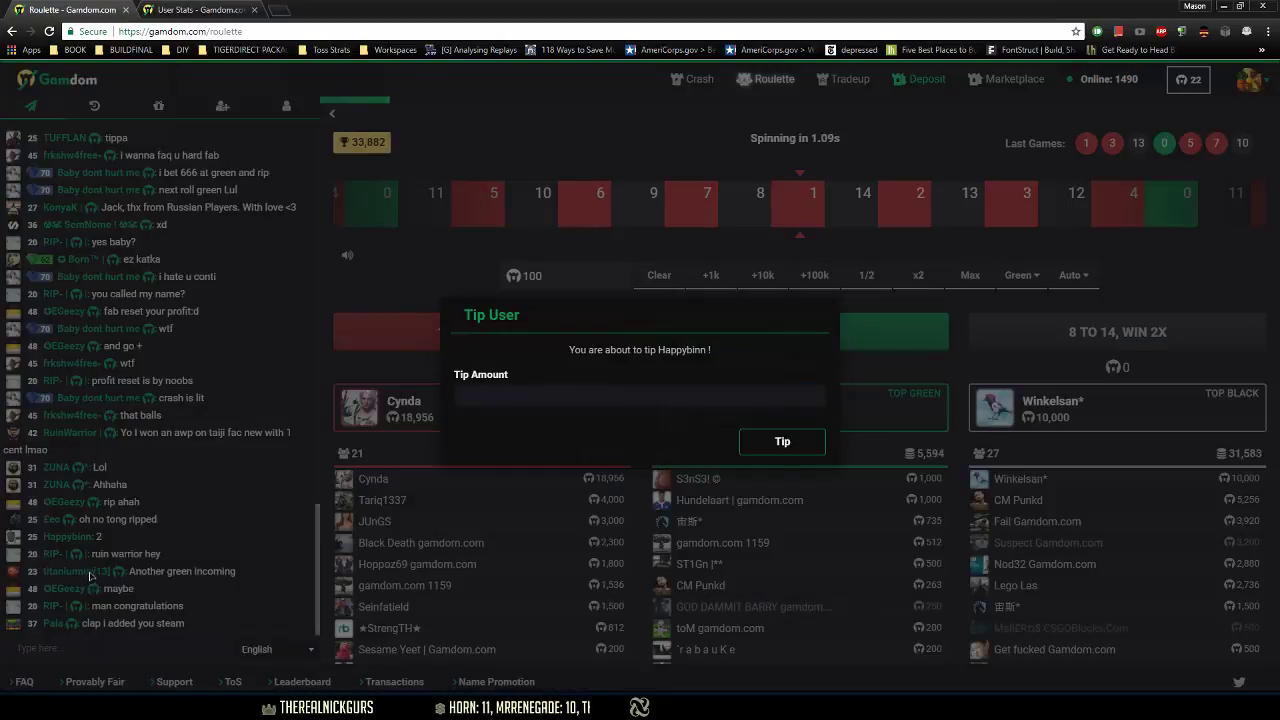
{"action": "left_click", "coordinate": [336, 114]}
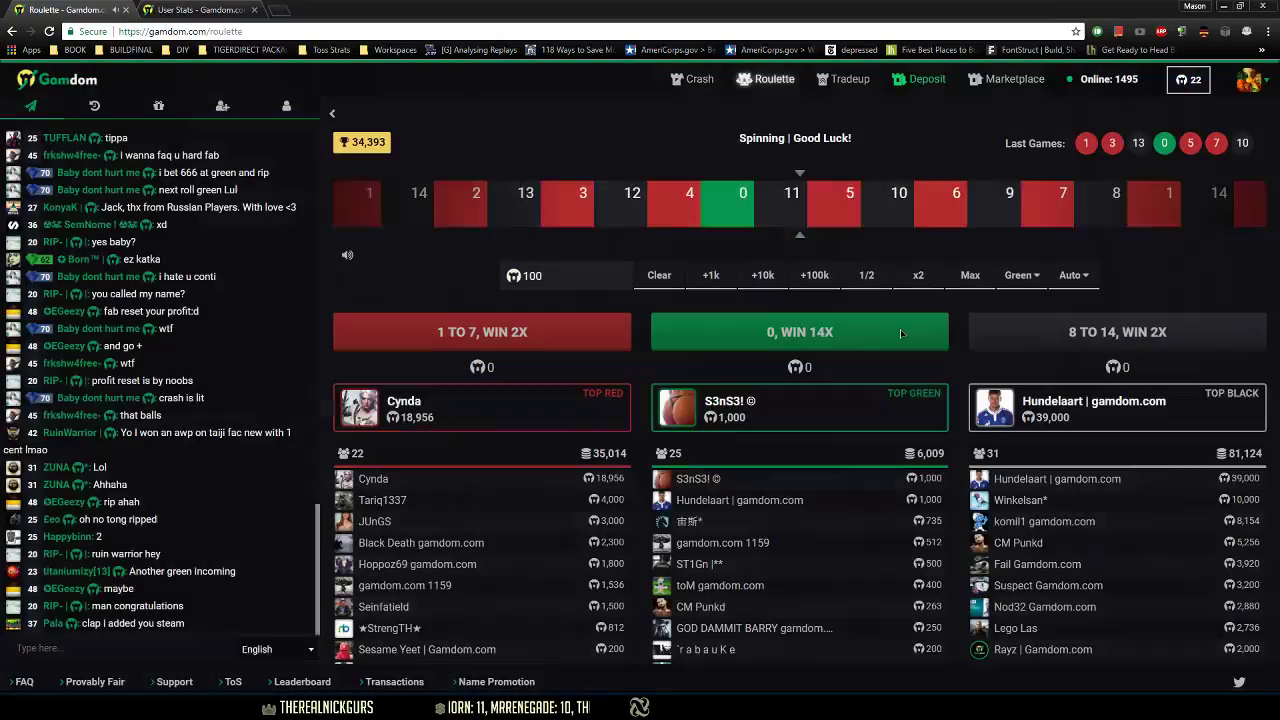
{"action": "key", "text": "ctrl+Tab"}
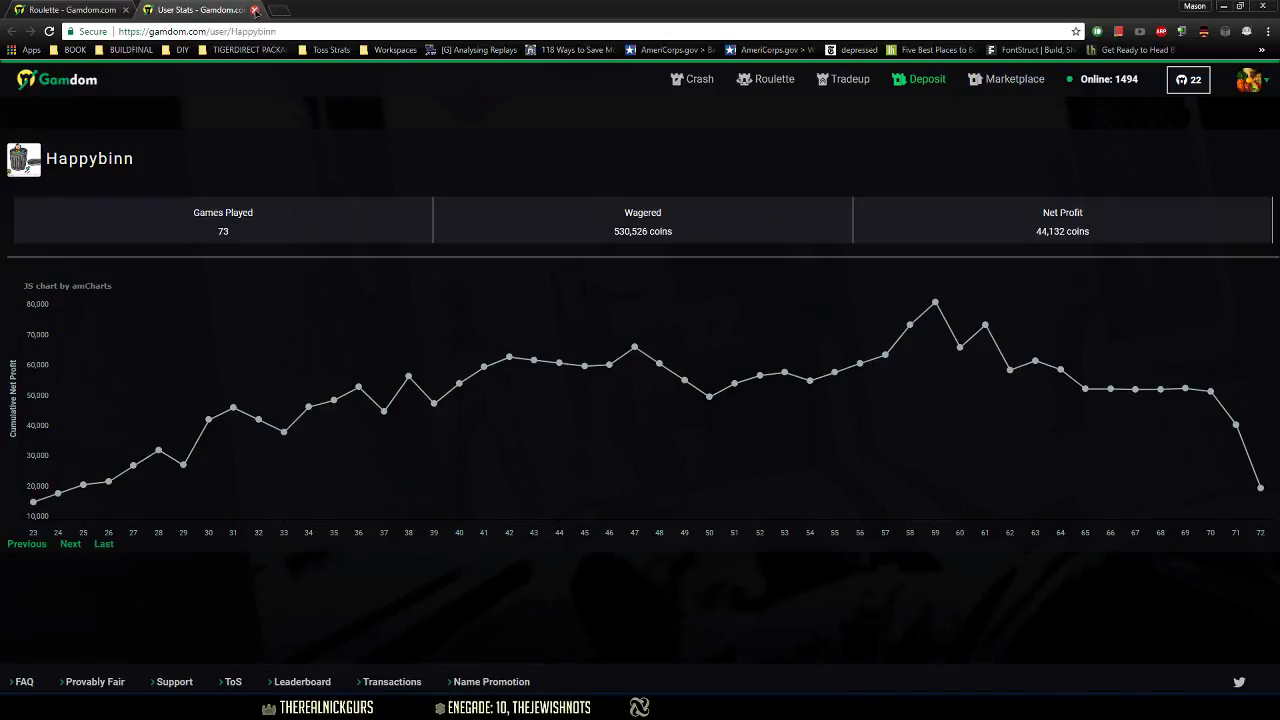
- Close the User Stats tab to return to the Roulette tab
{"action": "left_click", "coordinate": [255, 10]}
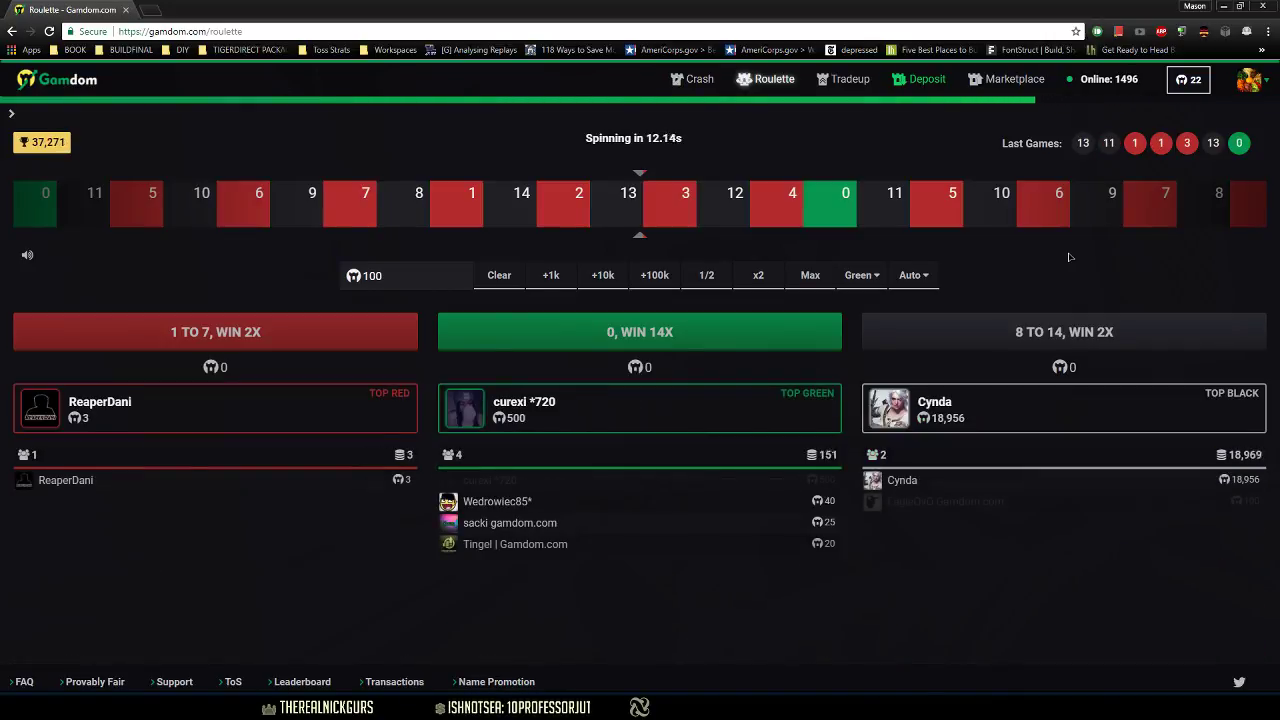
{"action": "left_click", "coordinate": [11, 115]}
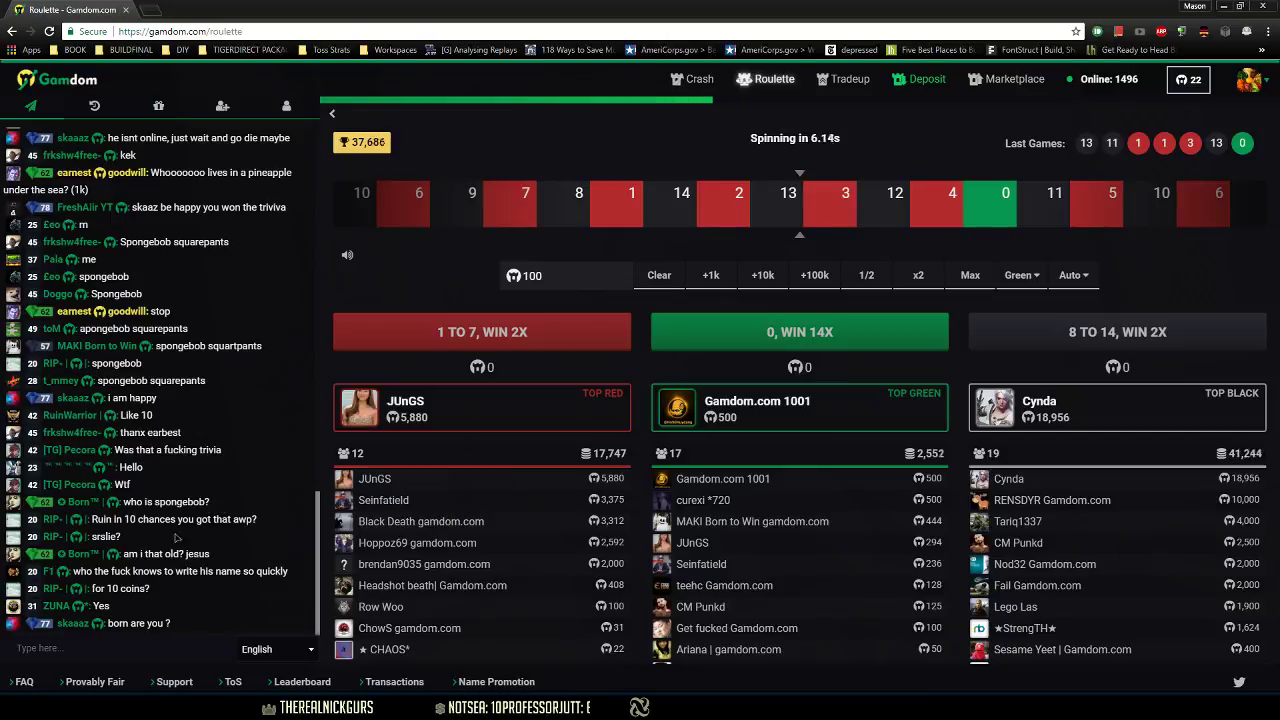
{"action": "left_click", "coordinate": [72, 628]}
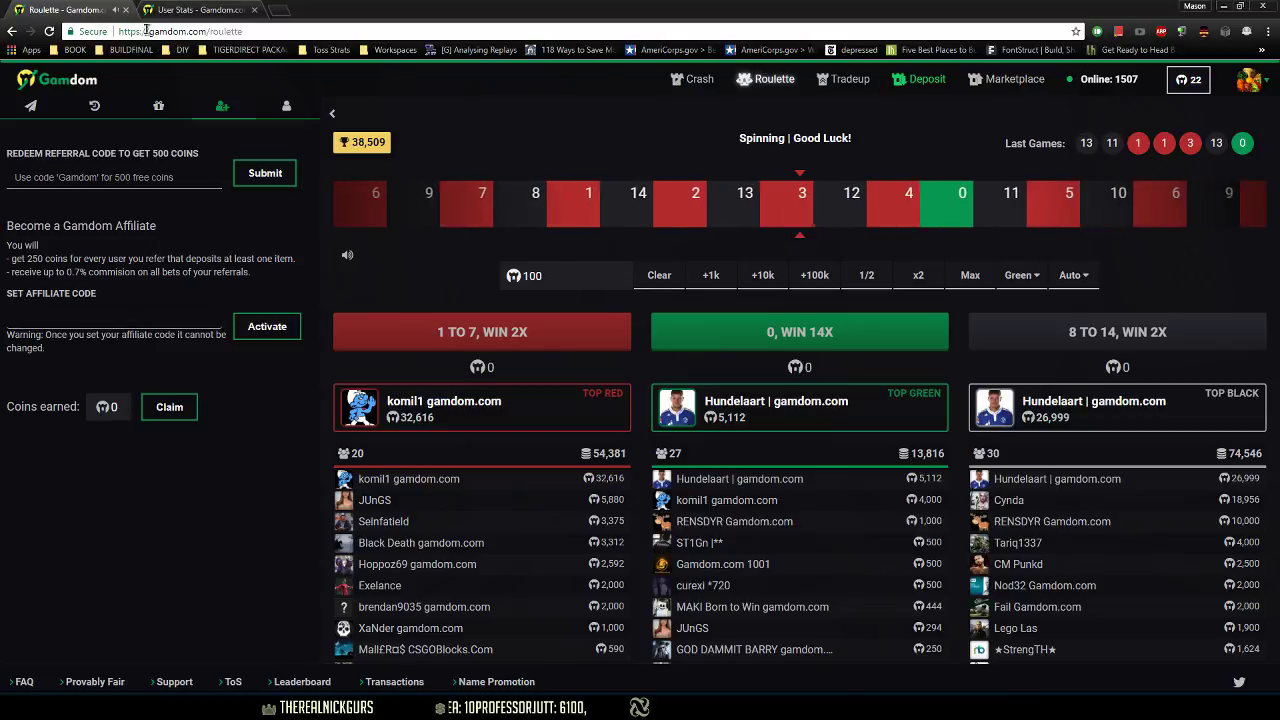
{"action": "left_click", "coordinate": [203, 18]}
{"action": "left_click", "coordinate": [254, 10]}
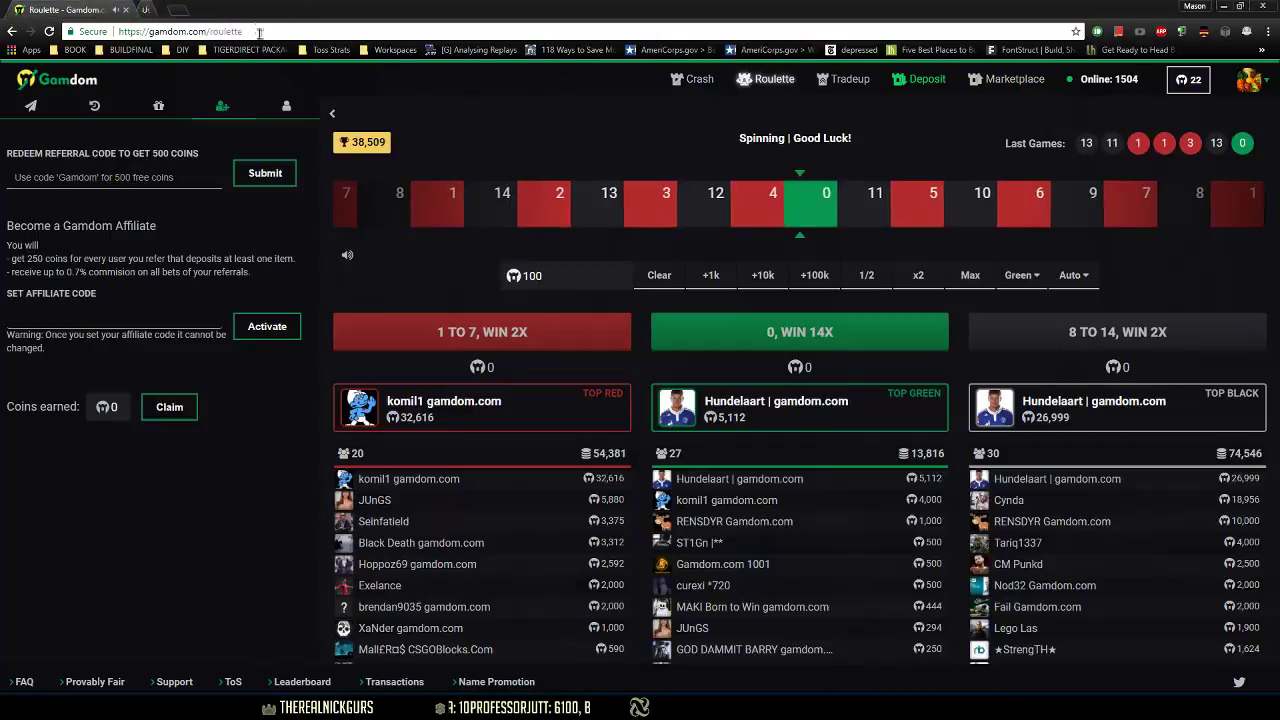
{"action": "left_click", "coordinate": [332, 113]}
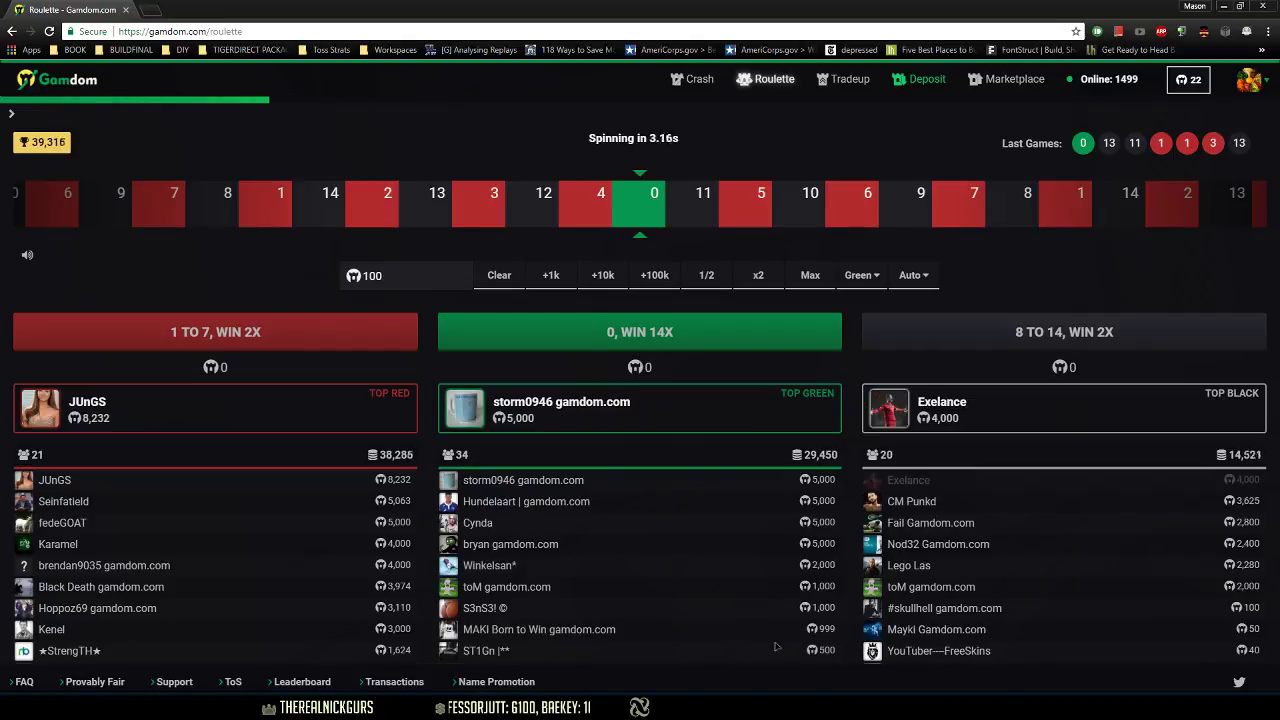
{"action": "scroll", "coordinate": [776, 605], "scroll_direction": "down", "scroll_amount": 1}
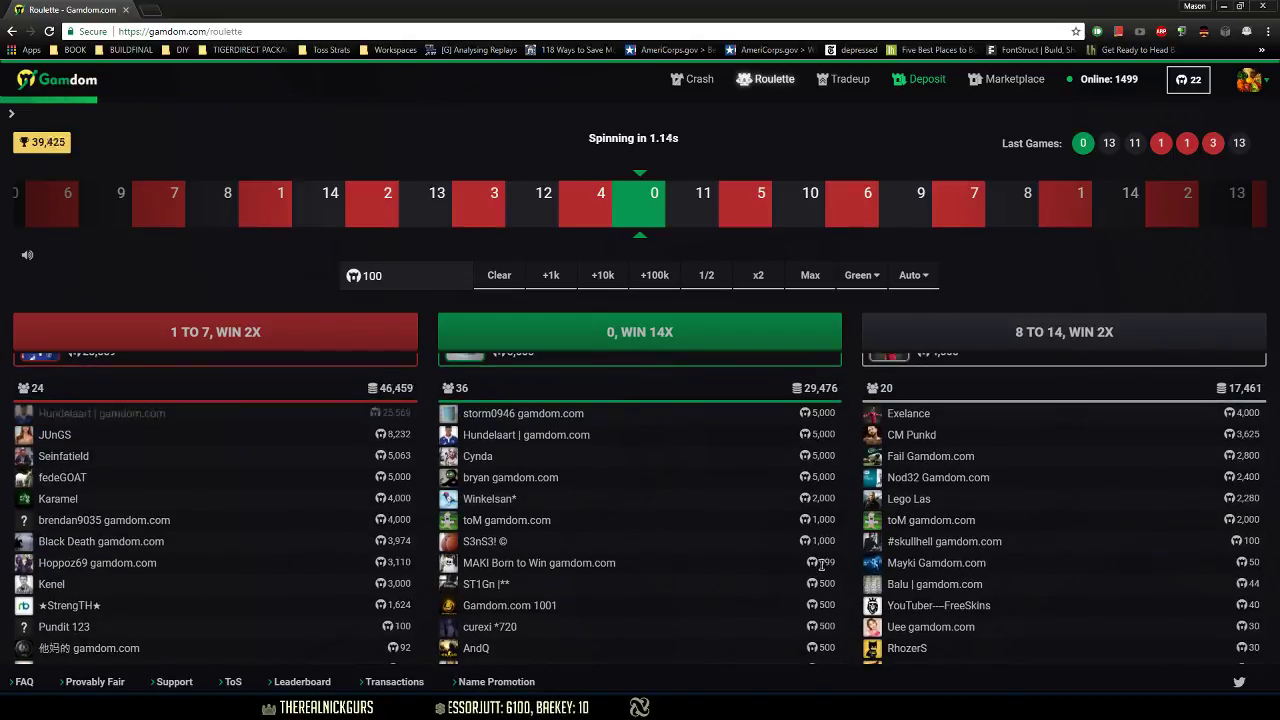
{"action": "scroll", "coordinate": [820, 555], "scroll_direction": "down", "scroll_amount": 3}
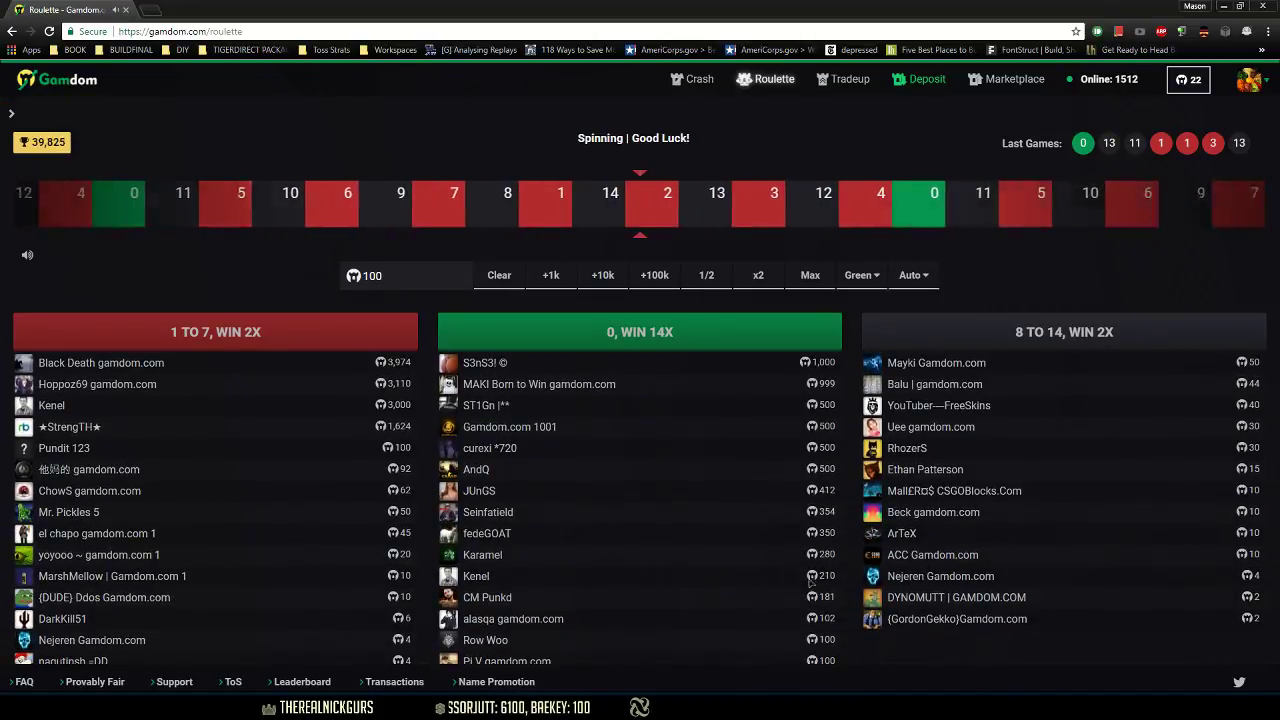
{"action": "scroll", "coordinate": [815, 570], "scroll_direction": "down", "scroll_amount": 1}
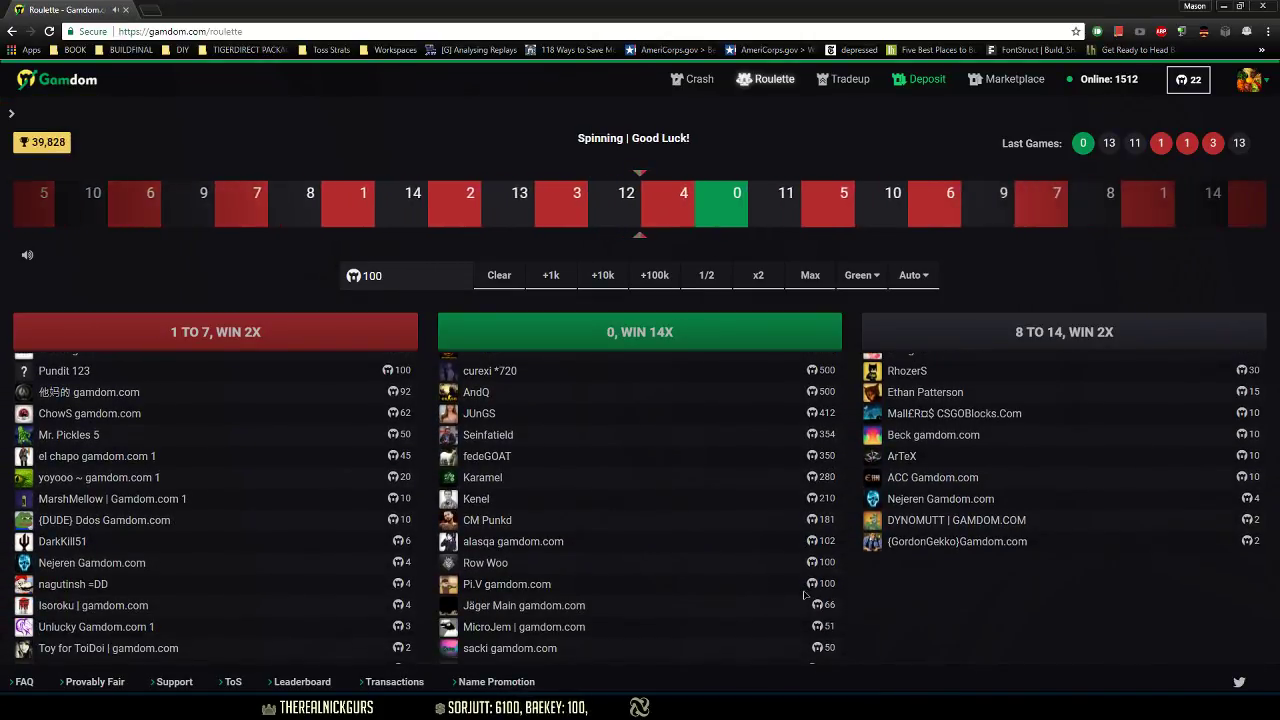
{"action": "scroll", "coordinate": [795, 580], "scroll_direction": "up", "scroll_amount": 2}
{"action": "scroll", "coordinate": [785, 565], "scroll_direction": "up", "scroll_amount": 2}
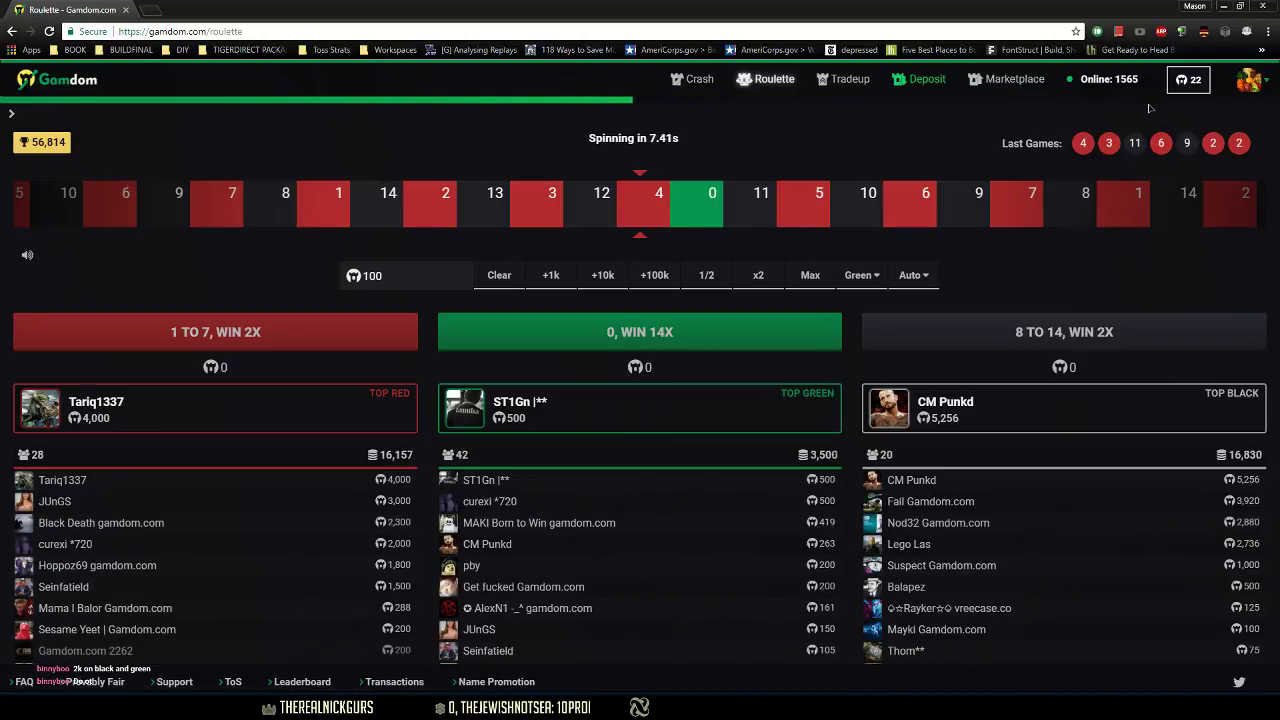
{"action": "left_click", "coordinate": [1088, 144]}
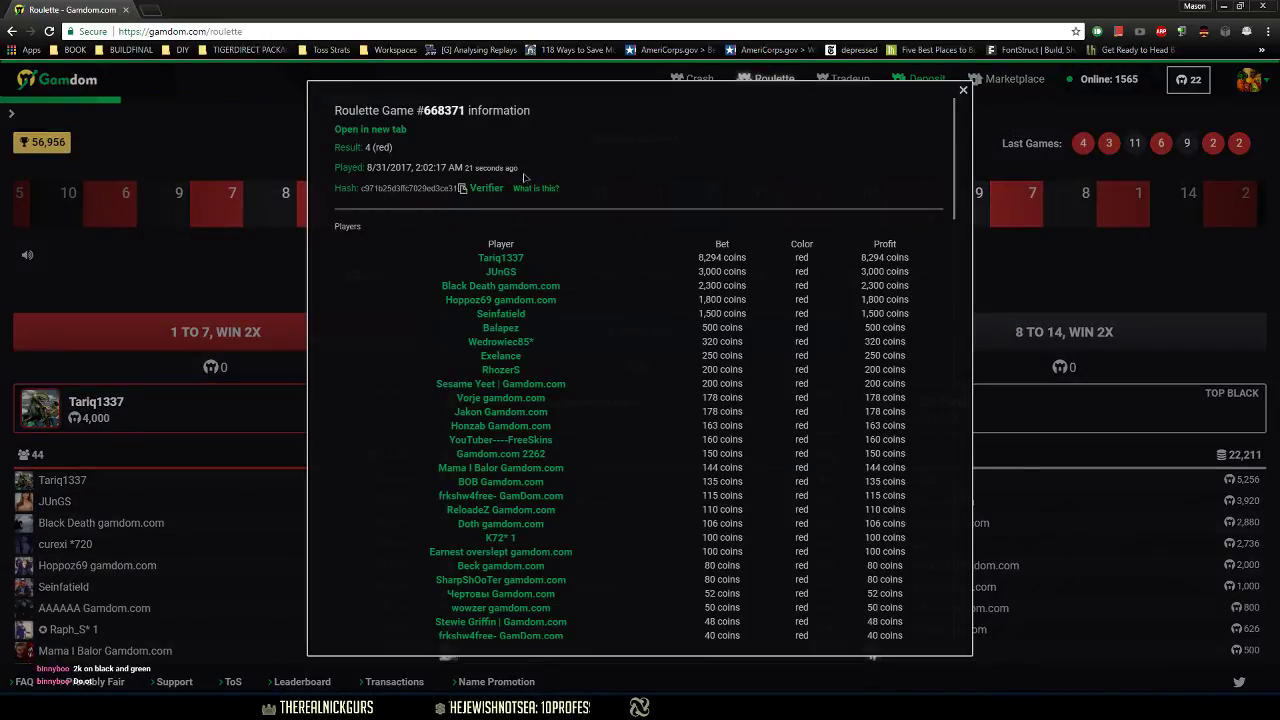
{"action": "left_click", "coordinate": [964, 92]}
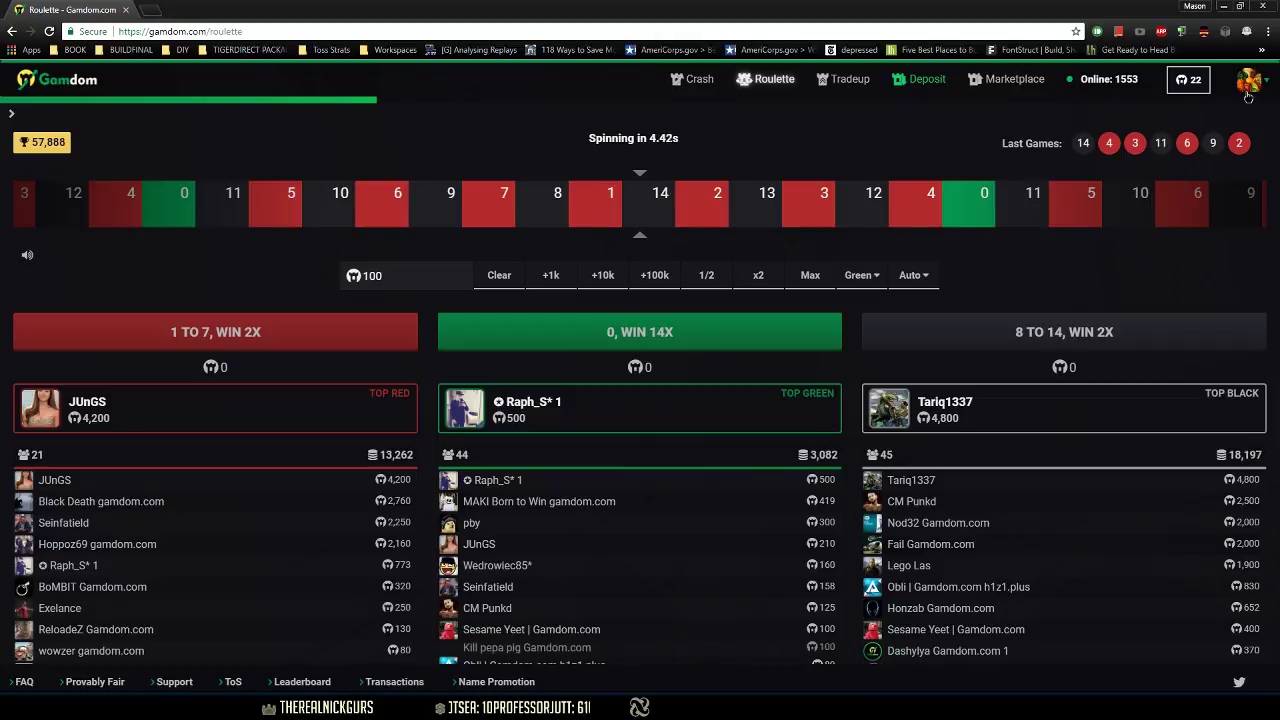
- Log out of Gamdom from the avatar dropdown and confirm OK
{"action": "left_click", "coordinate": [1240, 110]}
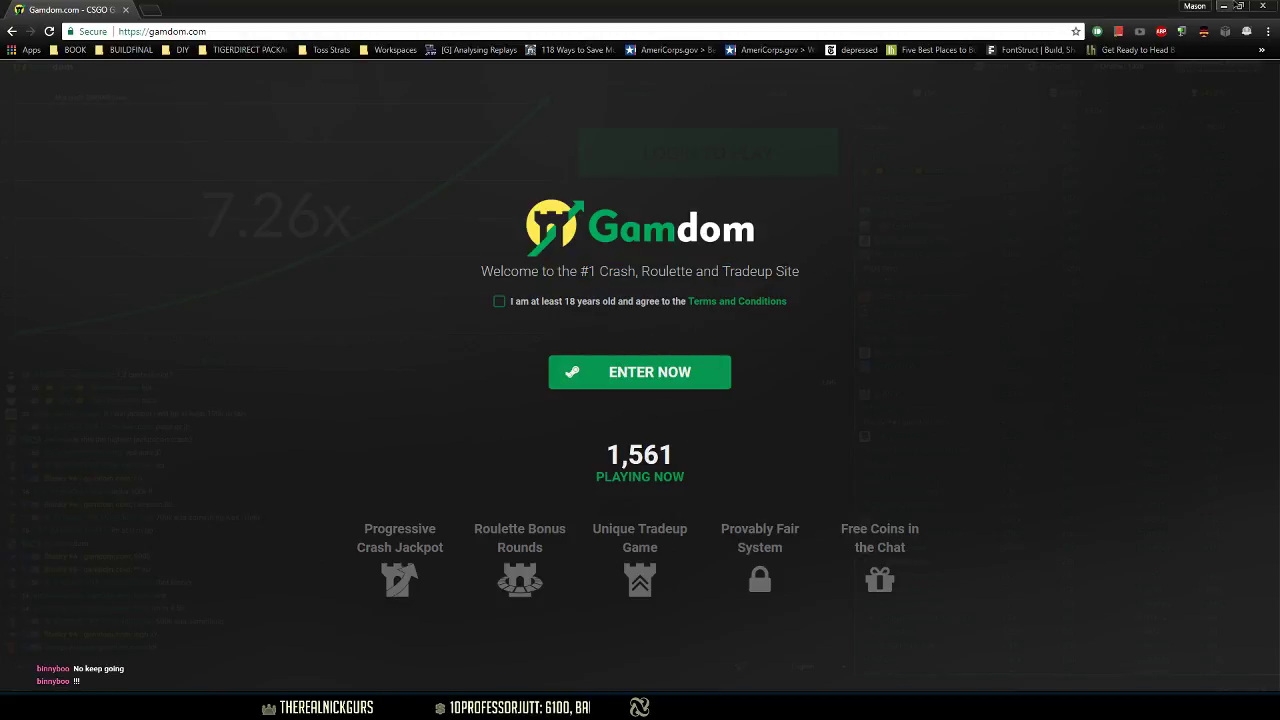
- Minimize Chrome, refresh the desktop, and open then dismiss an incognito tab to reveal Discord
{"action": "left_click", "coordinate": [1223, 6]}
{"action": "right_click", "coordinate": [62, 170]}
{"action": "left_click", "coordinate": [132, 212]}
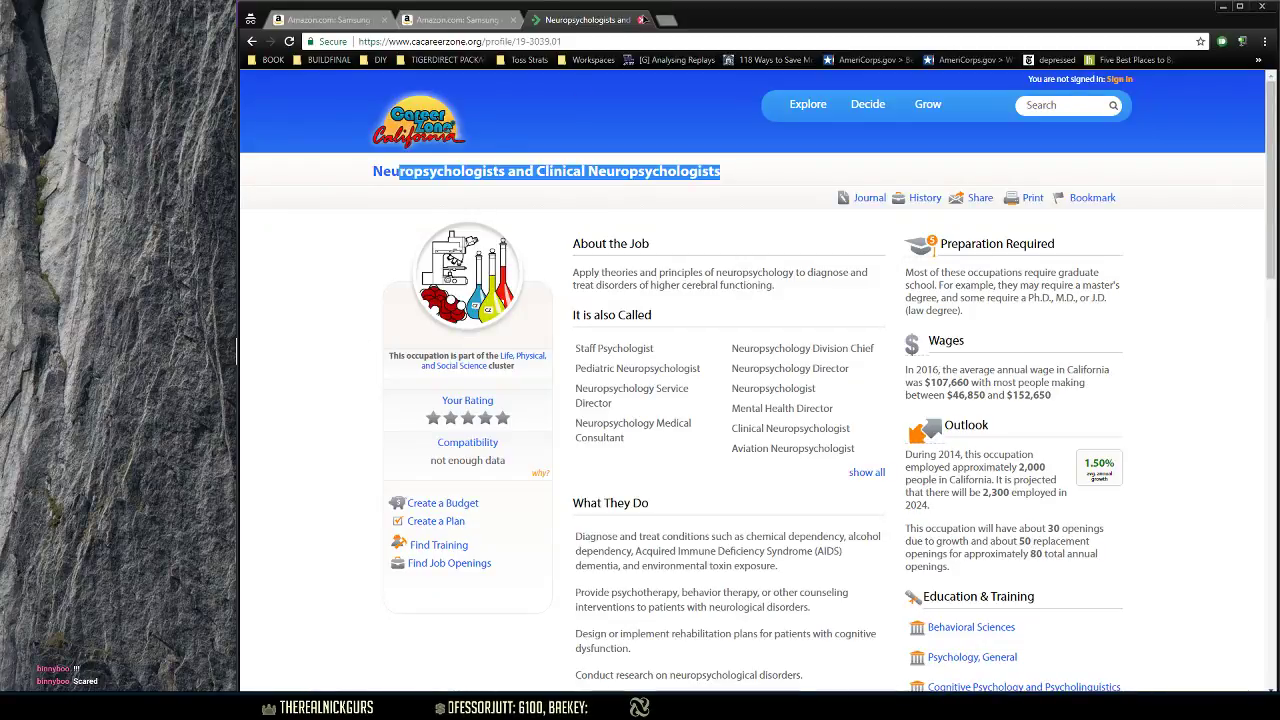
{"action": "key", "text": "ctrl+t"}
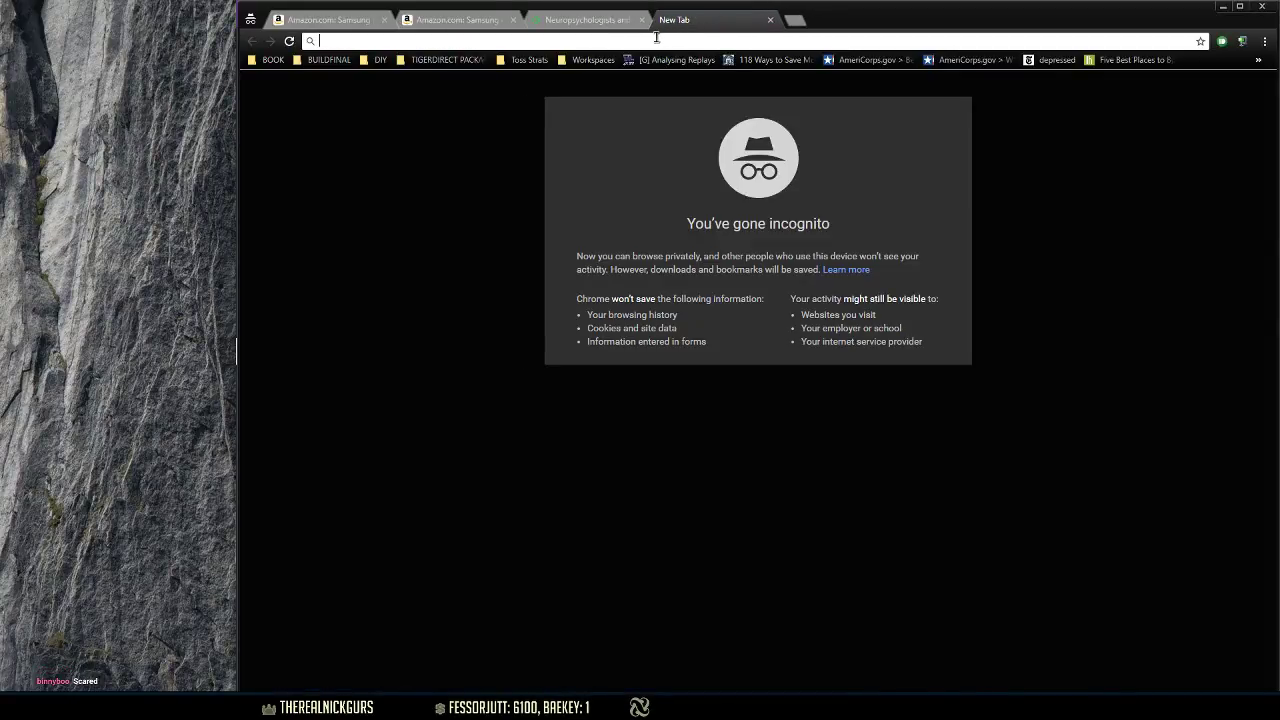
{"action": "left_click", "coordinate": [1222, 6]}
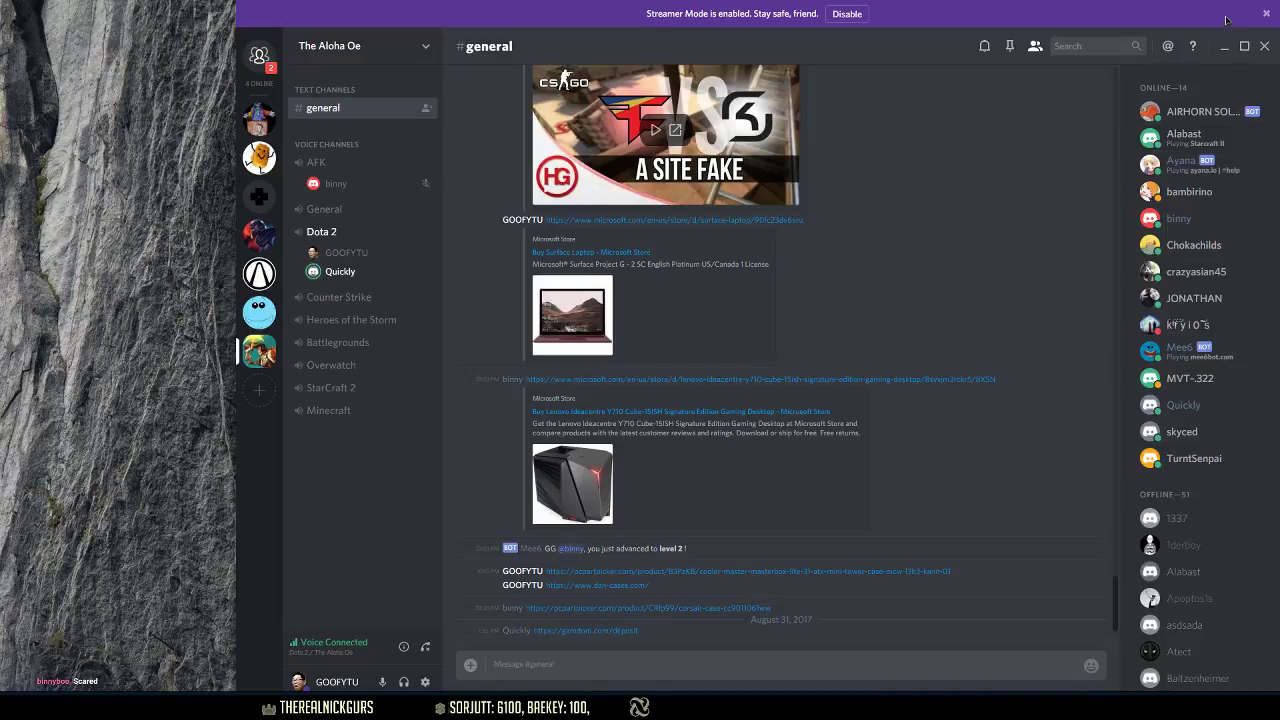
- Minimize Discord, refresh the desktop twice, and check the system tray's hidden apps
{"action": "left_click", "coordinate": [1224, 46]}
{"action": "right_click", "coordinate": [442, 8]}
{"action": "left_click", "coordinate": [500, 42]}
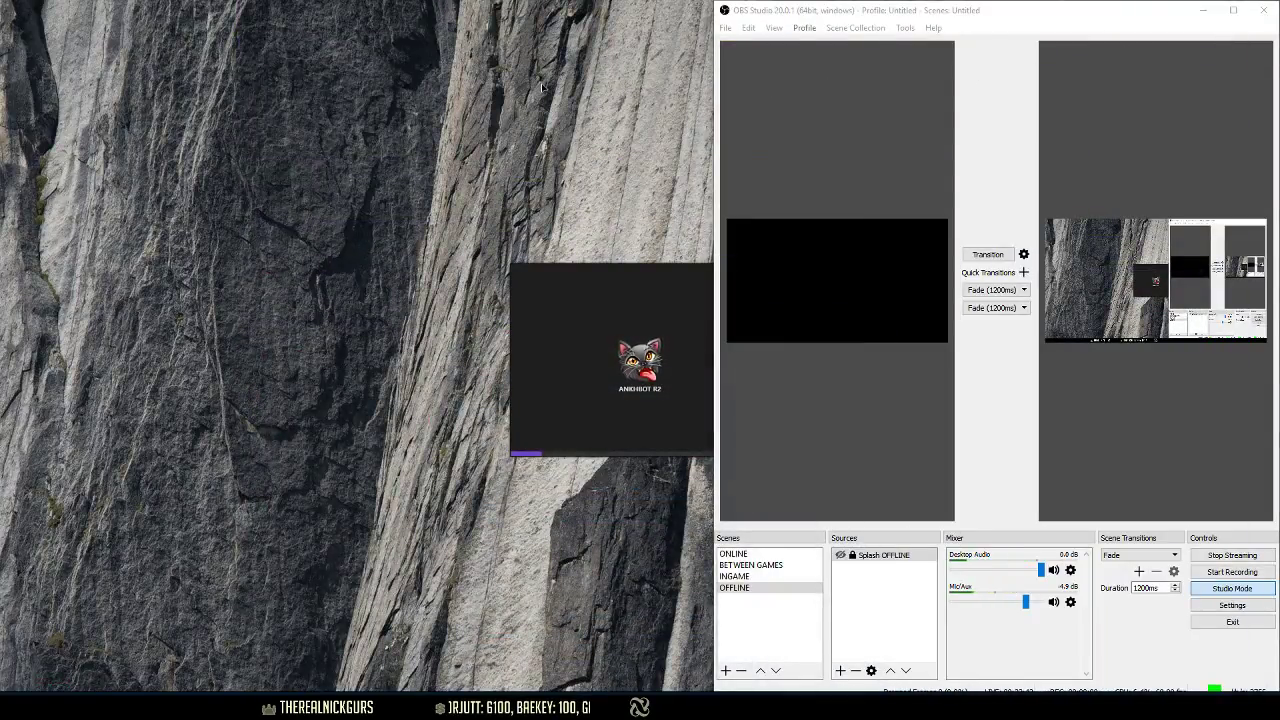
{"action": "right_click", "coordinate": [561, 95]}
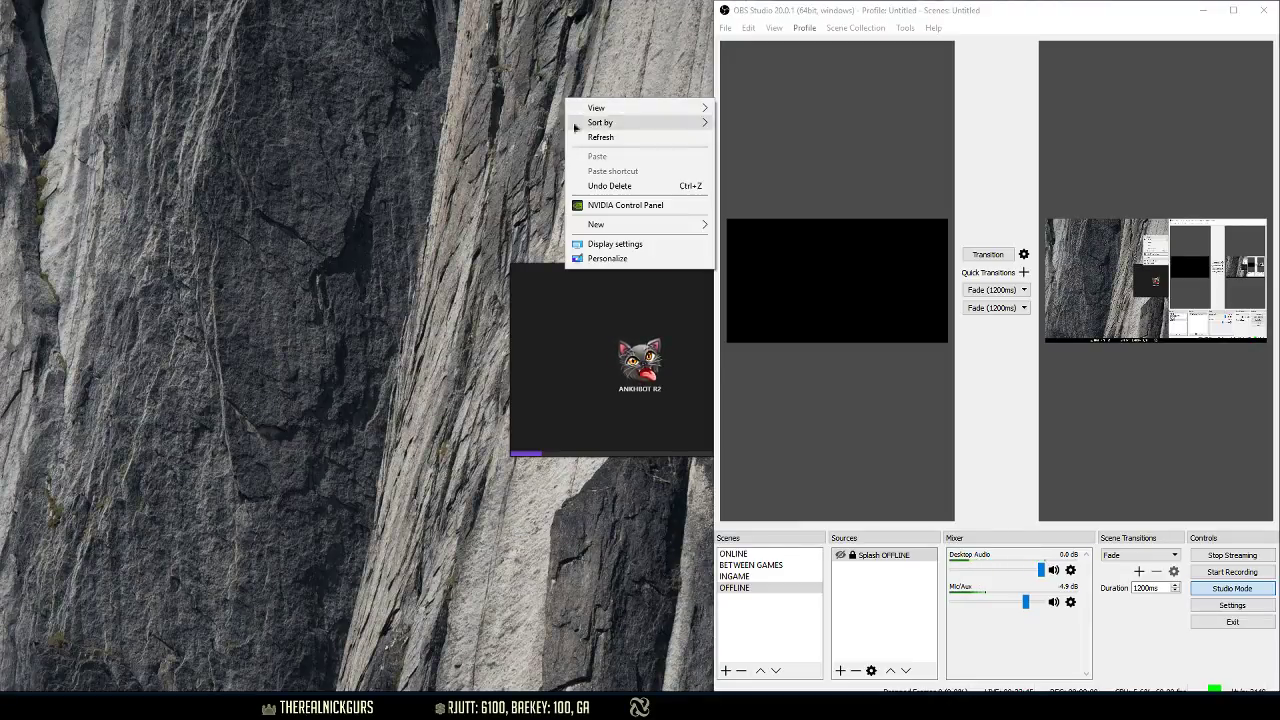
{"action": "left_click", "coordinate": [590, 138]}
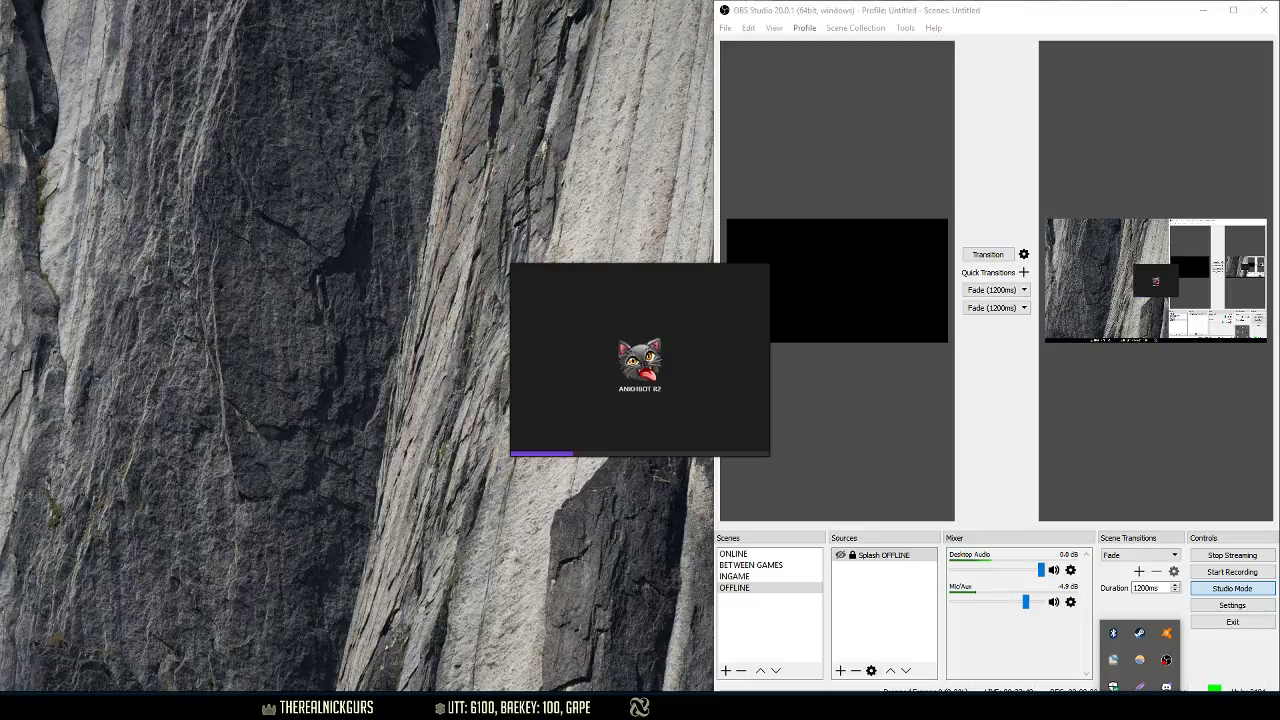
{"action": "right_click", "coordinate": [1146, 688]}
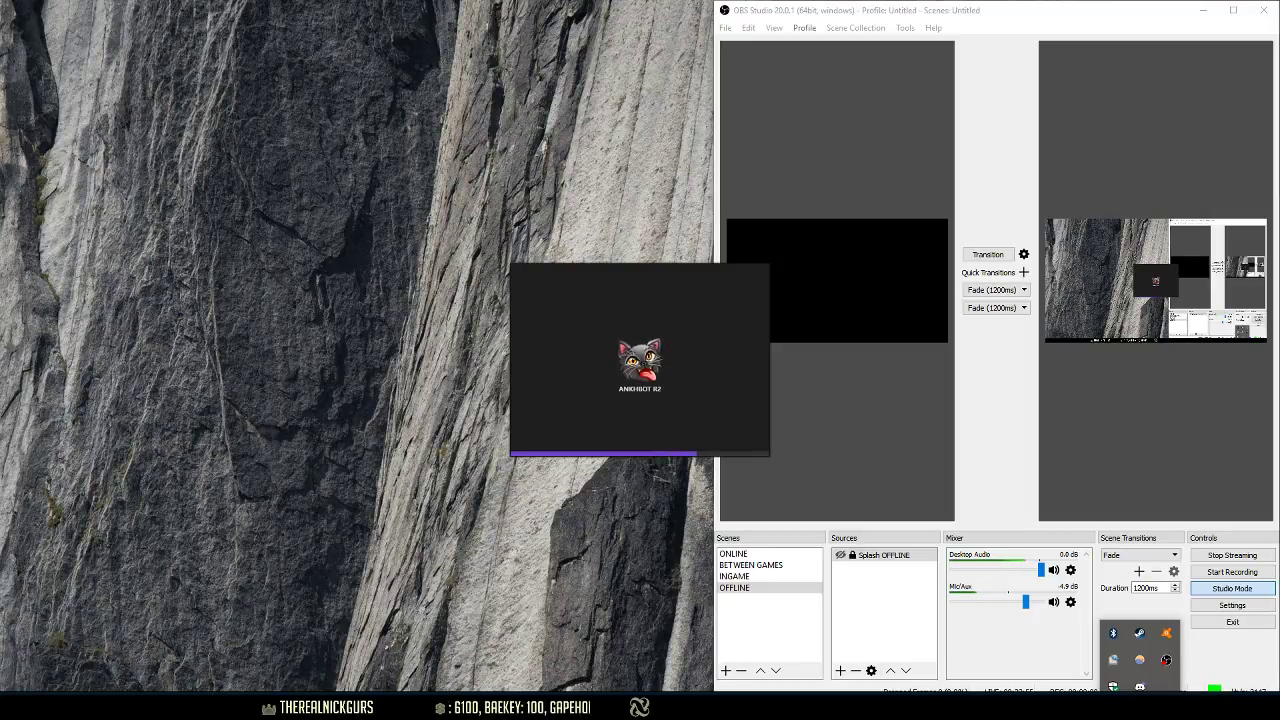
{"action": "right_click", "coordinate": [254, 488]}
- Dismiss the AnkhBot support window and snap AnkhBot left beside OBS Studio
{"action": "left_click", "coordinate": [337, 527]}
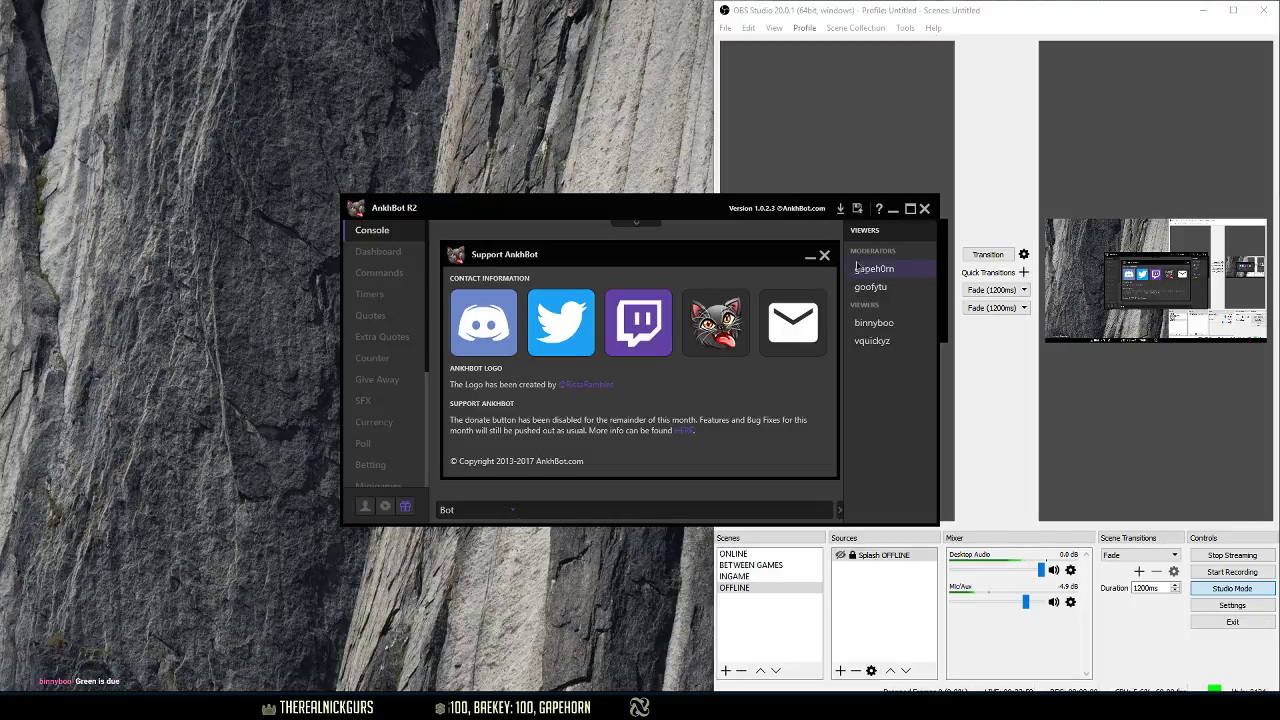
{"action": "left_click", "coordinate": [825, 255]}
{"action": "left_click", "coordinate": [658, 319]}
{"action": "key", "text": "super+Left"}
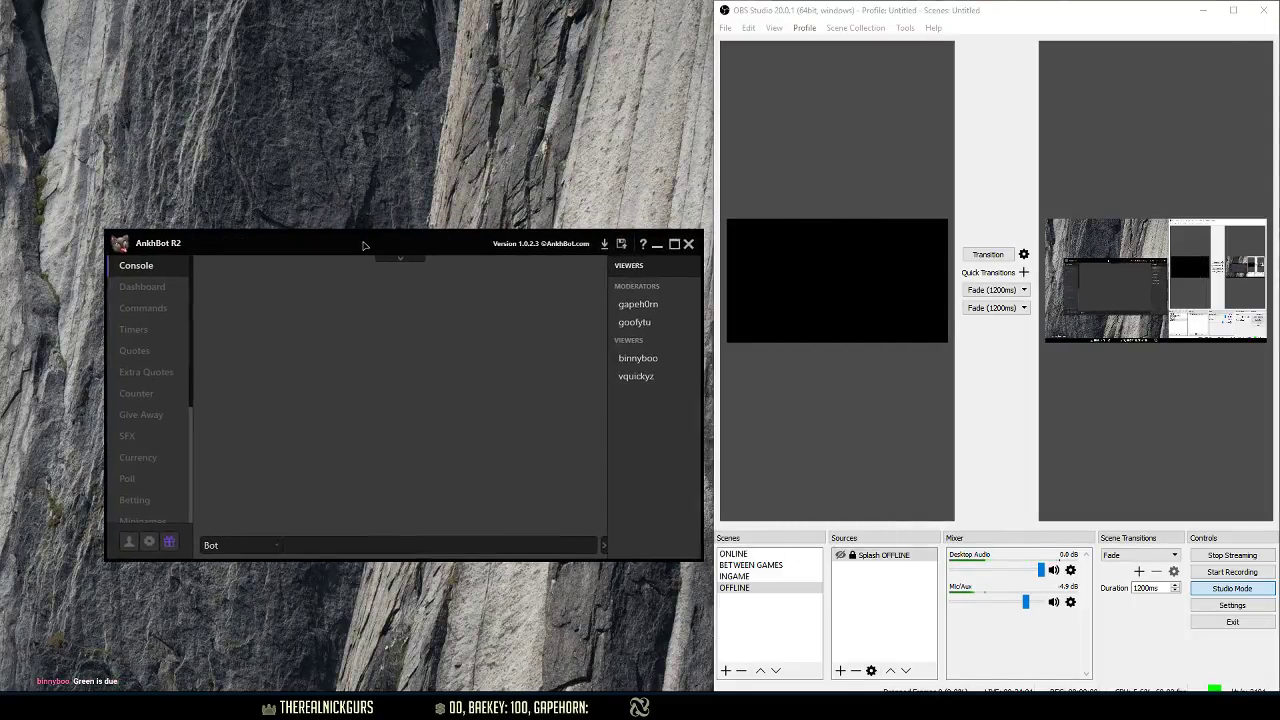
{"action": "key", "text": "Return"}
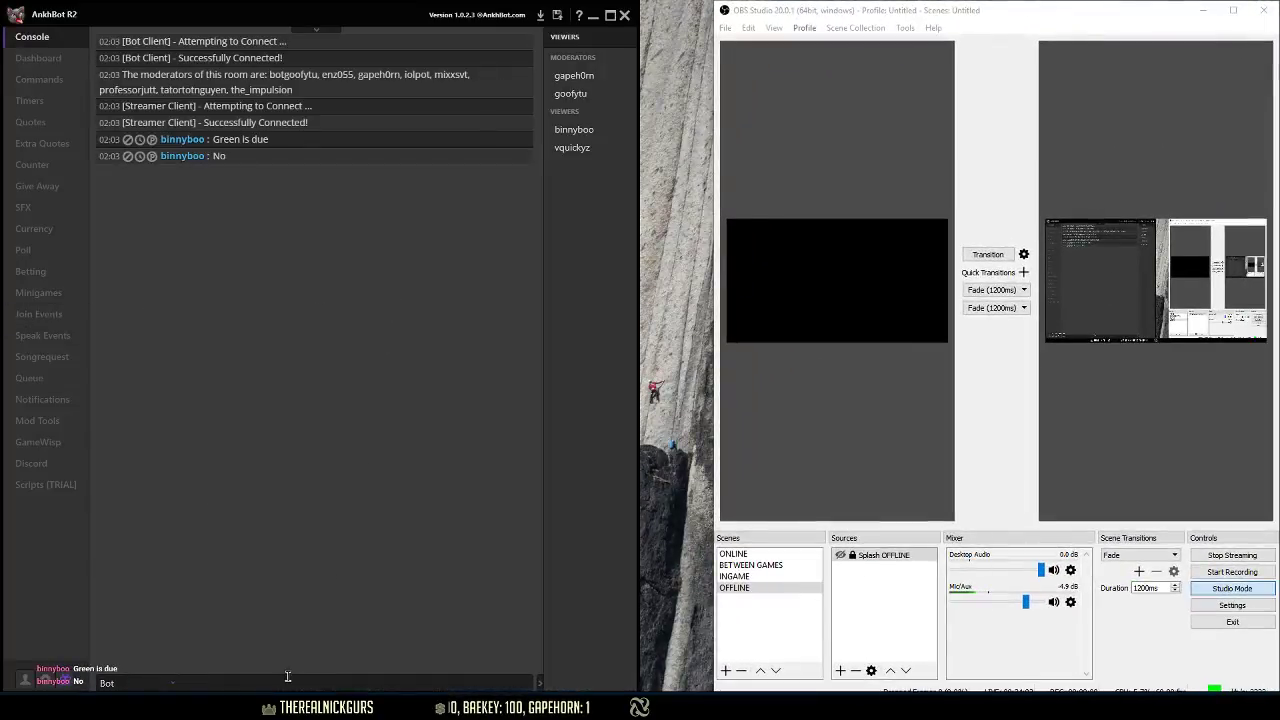
- Send chat as Streamer: 'do i believe?' and whether to do five more spins
{"action": "left_click", "coordinate": [161, 684]}
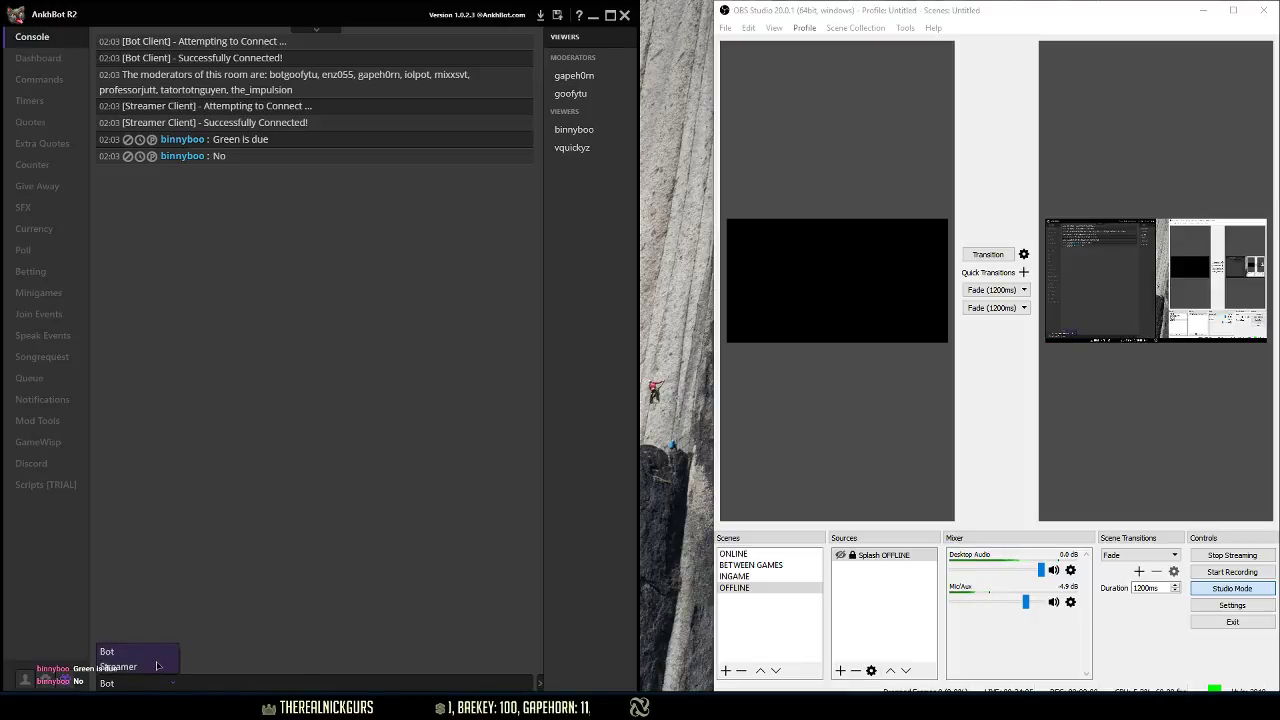
{"action": "left_click", "coordinate": [157, 666]}
{"action": "type", "text": "do i believe?"}
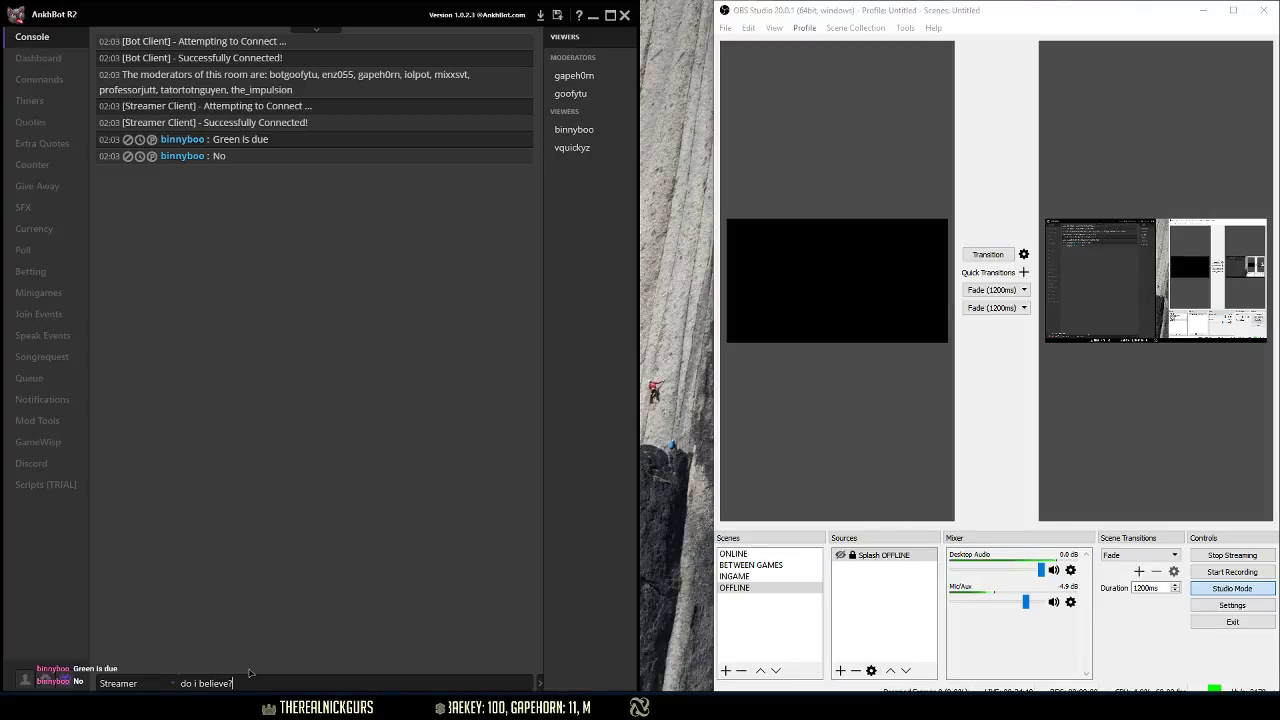
{"action": "type", "text": "should we go like."}
{"action": "key", "text": "Return"}
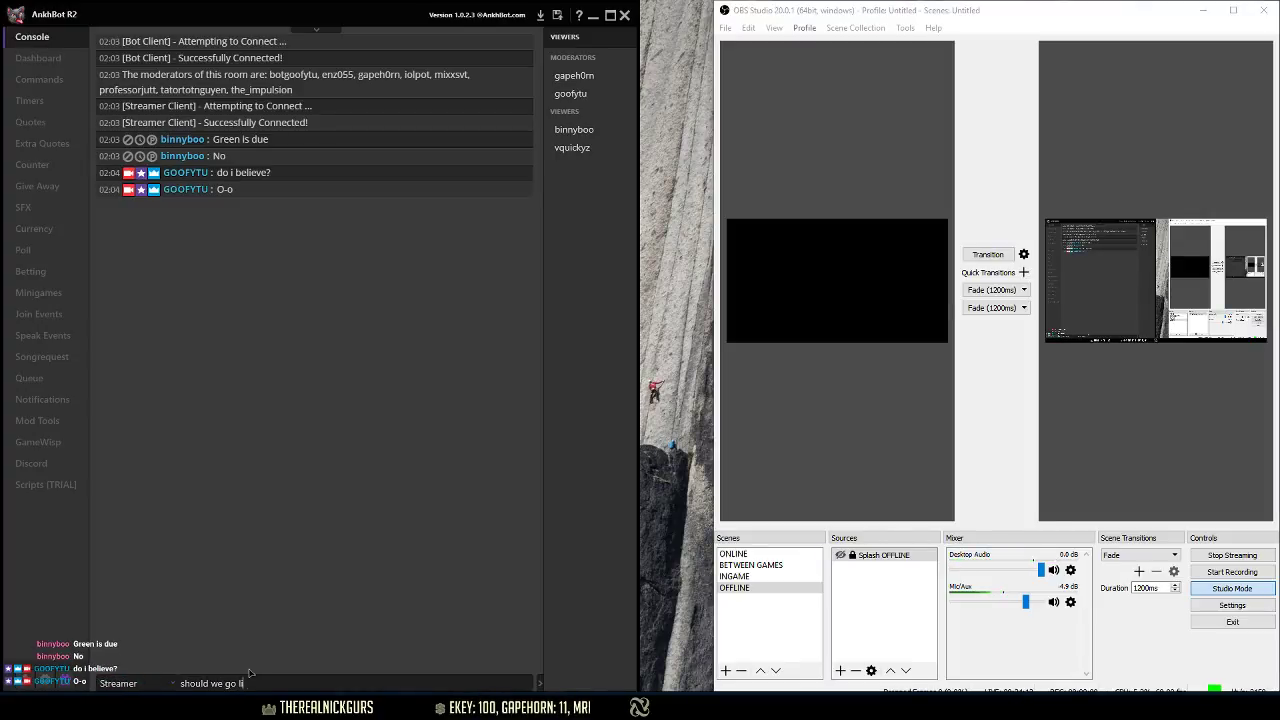
{"action": "type", "text": ". 5 mmor"}
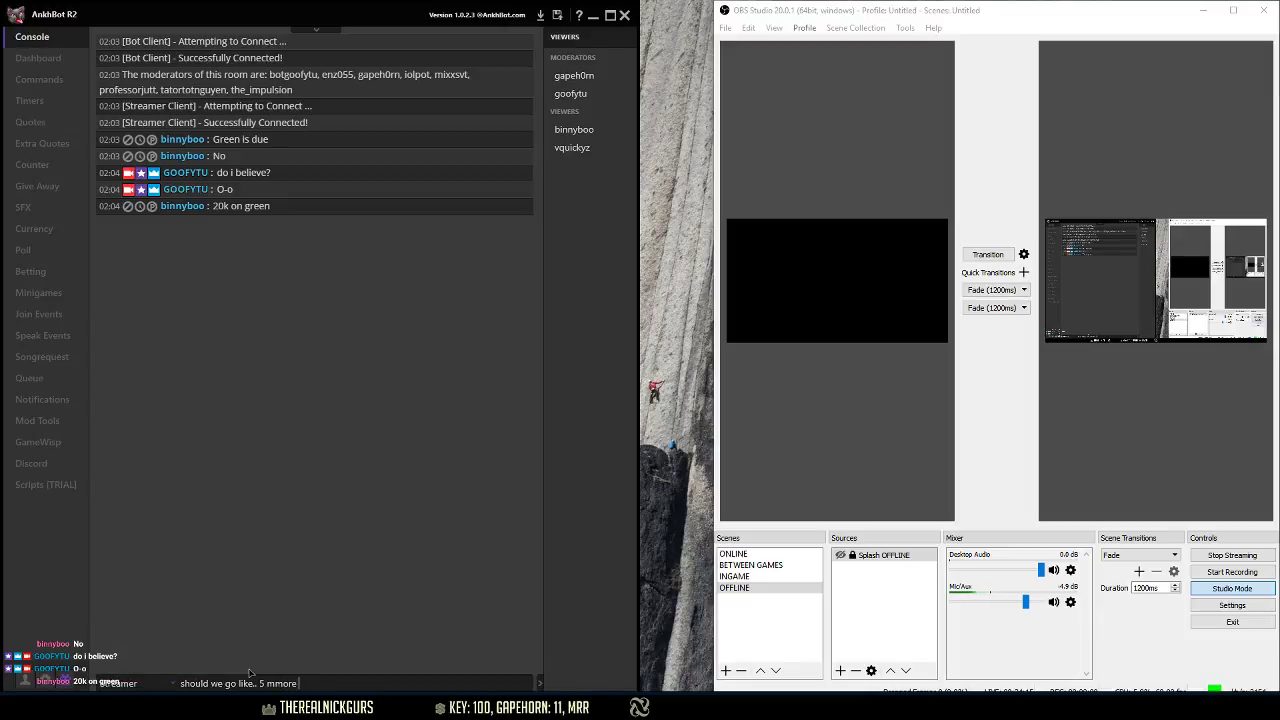
{"action": "right_click", "coordinate": [670, 297]}
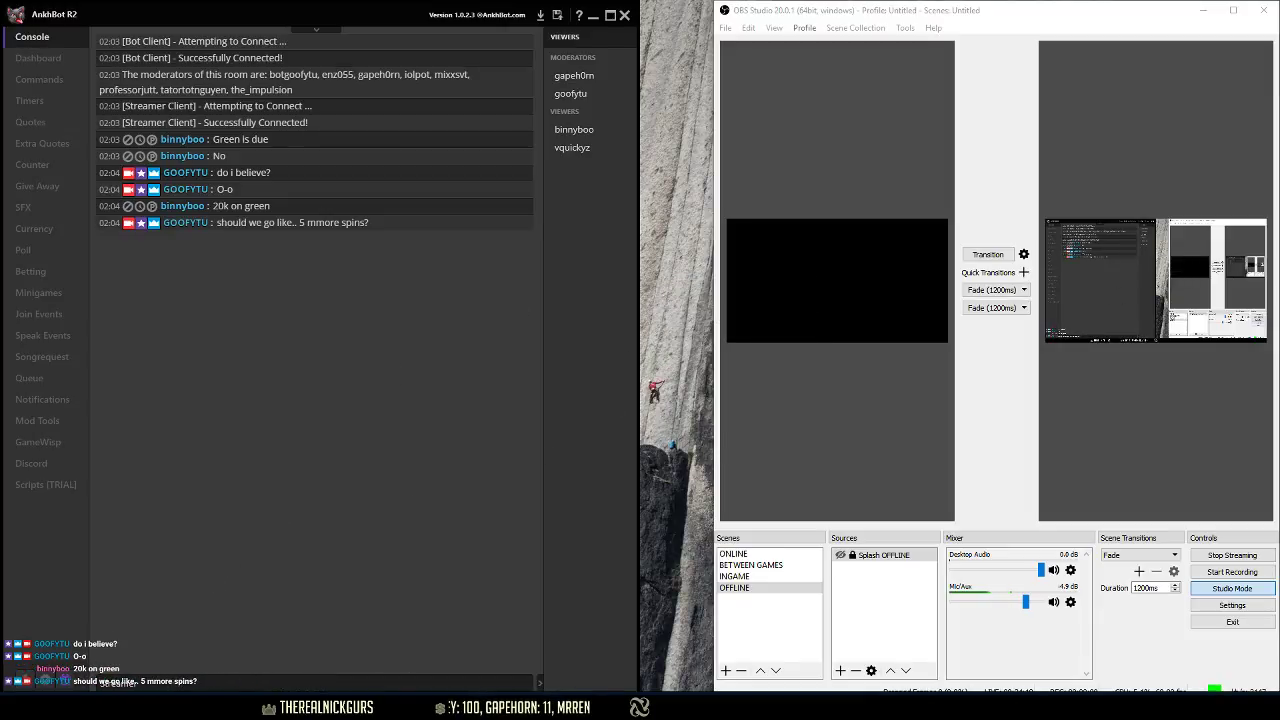
- Close Chrome's empty tab and follow the gamdom.com link from Discord's #general
{"action": "key", "text": "alt+Tab"}
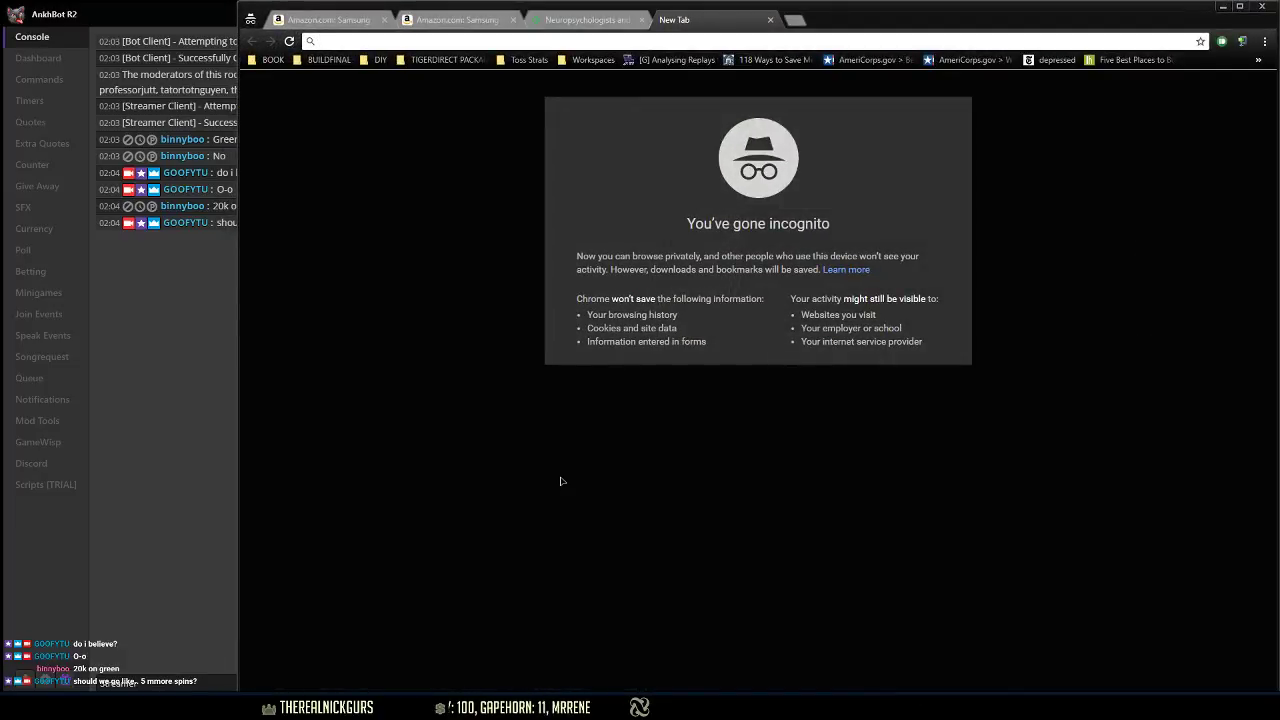
{"action": "key", "text": "ctrl+w"}
{"action": "key", "text": "alt+Tab"}
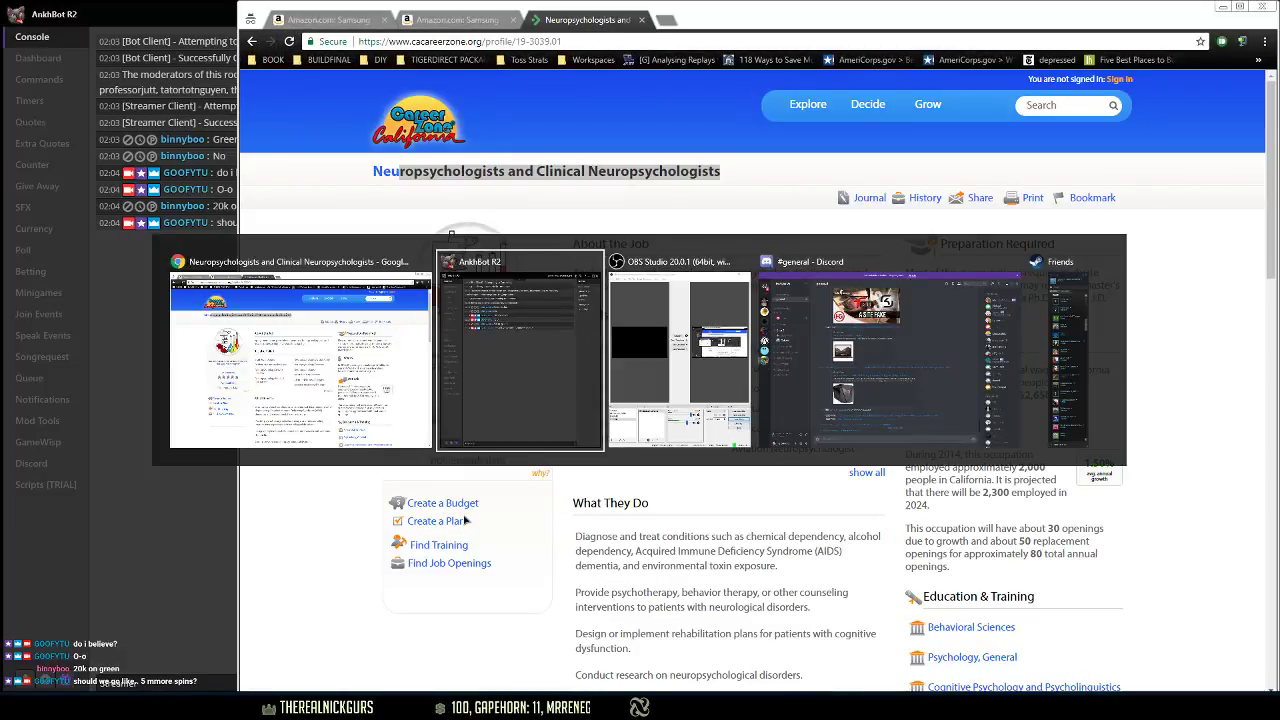
{"action": "key", "text": "alt+Tab"}
{"action": "key", "text": "alt+Tab"}
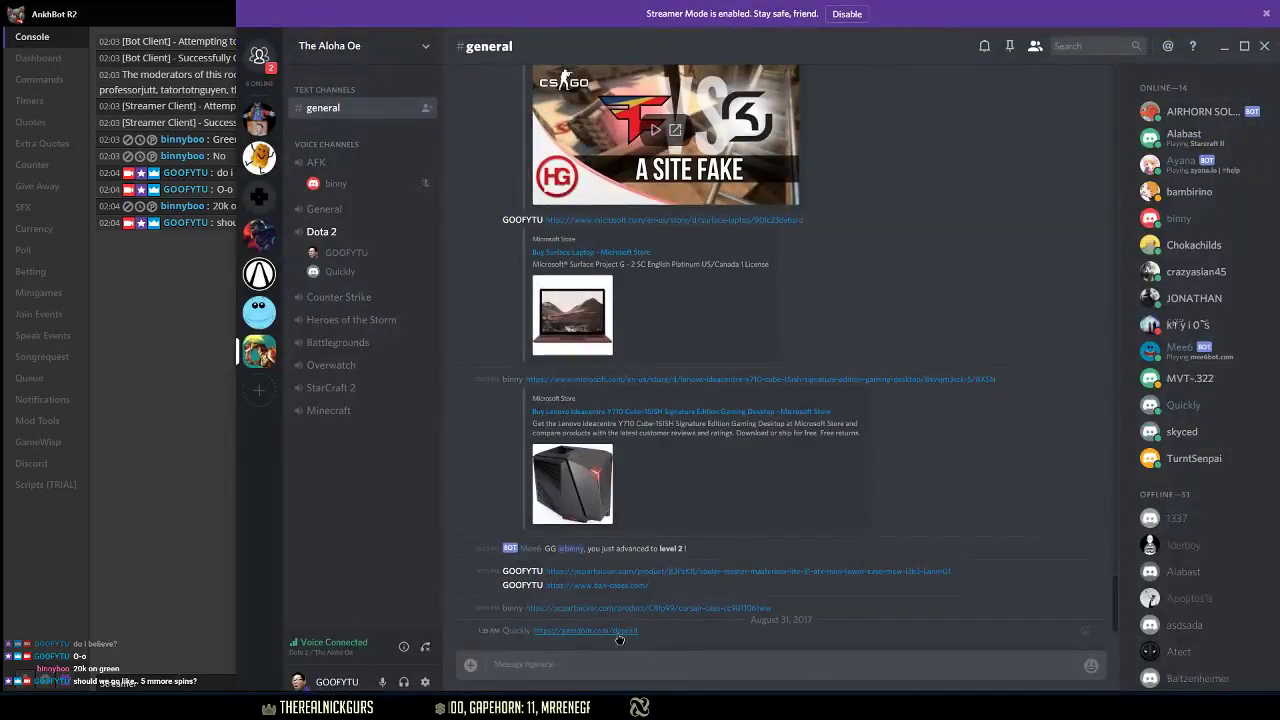
{"action": "left_click", "coordinate": [618, 634]}
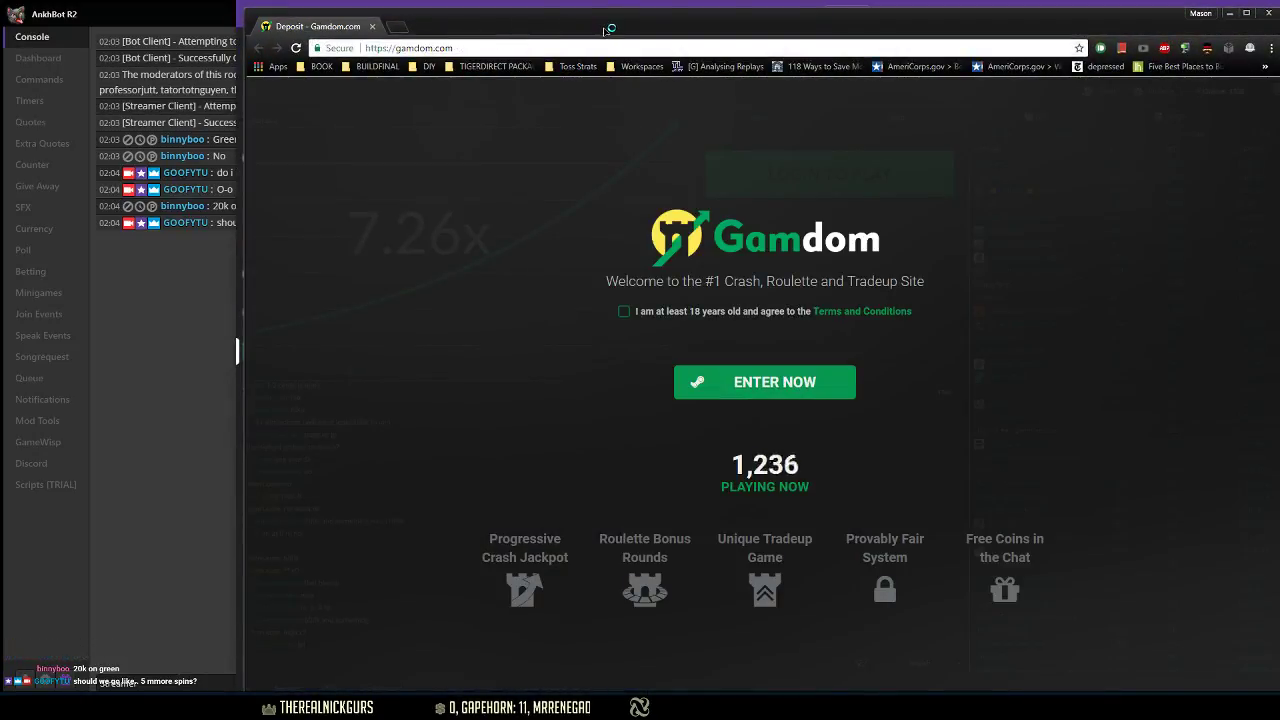
- Maximize Chrome and sign in to Gamdom through Steam, declining to save the password
{"action": "double_click", "coordinate": [607, 30]}
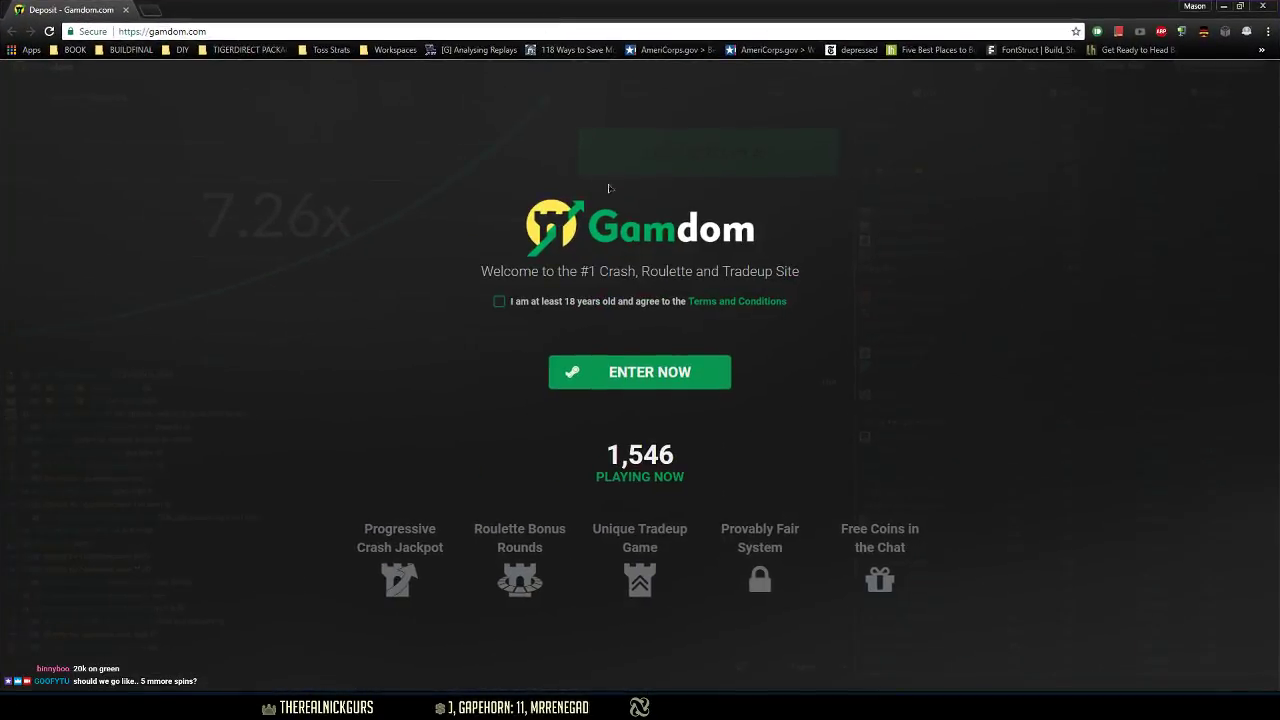
{"action": "left_click", "coordinate": [643, 370]}
{"action": "type", "text": "hayanlighting"}
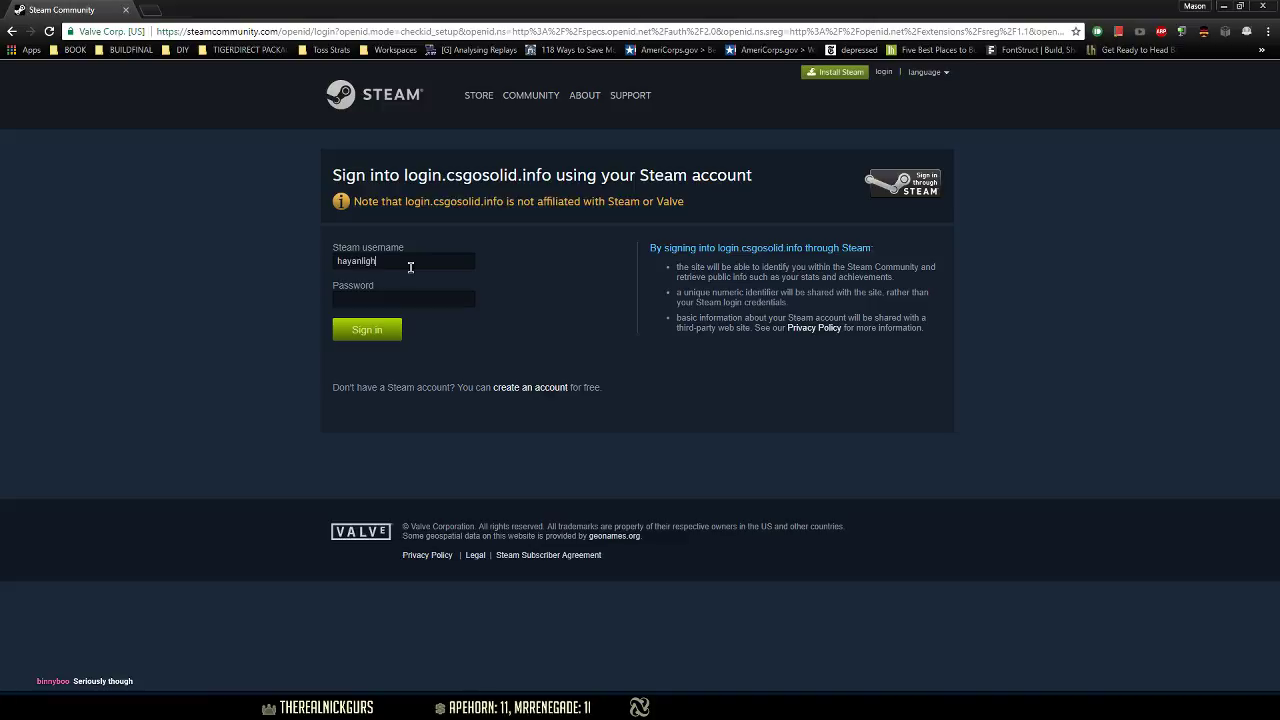
{"action": "type", "text": "***"}
{"action": "key", "text": "Return"}
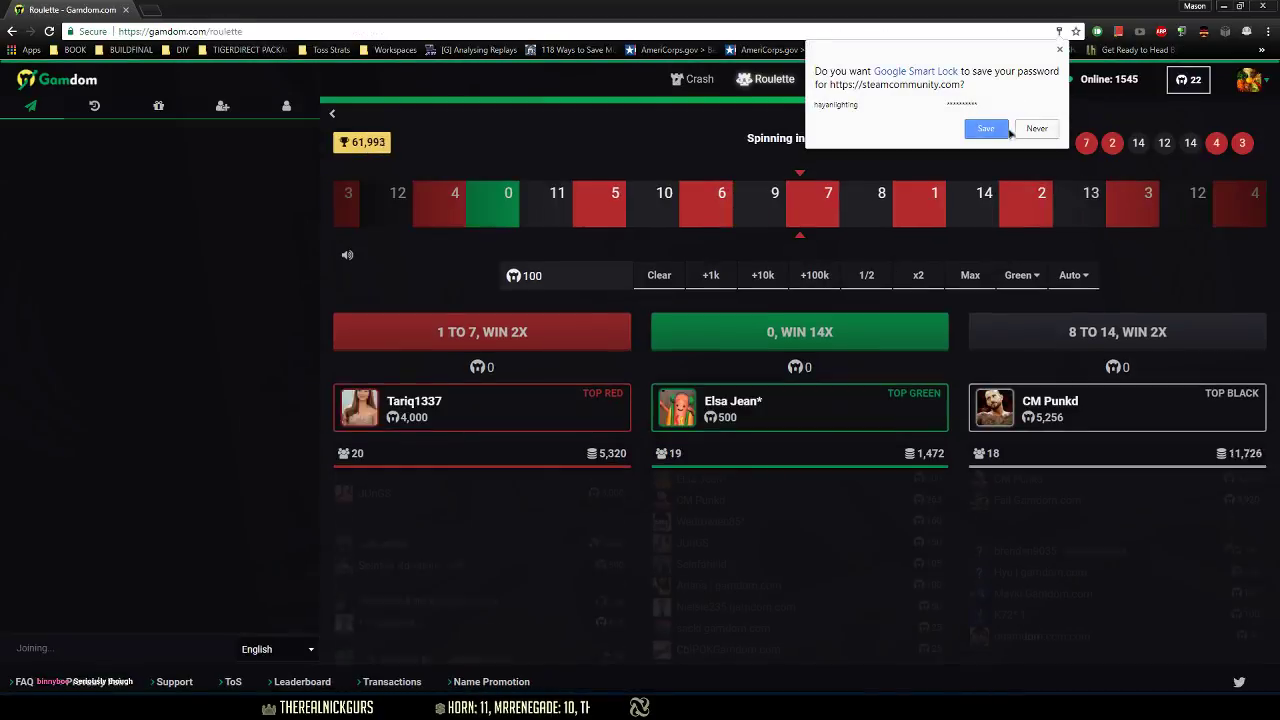
{"action": "left_click", "coordinate": [986, 128]}
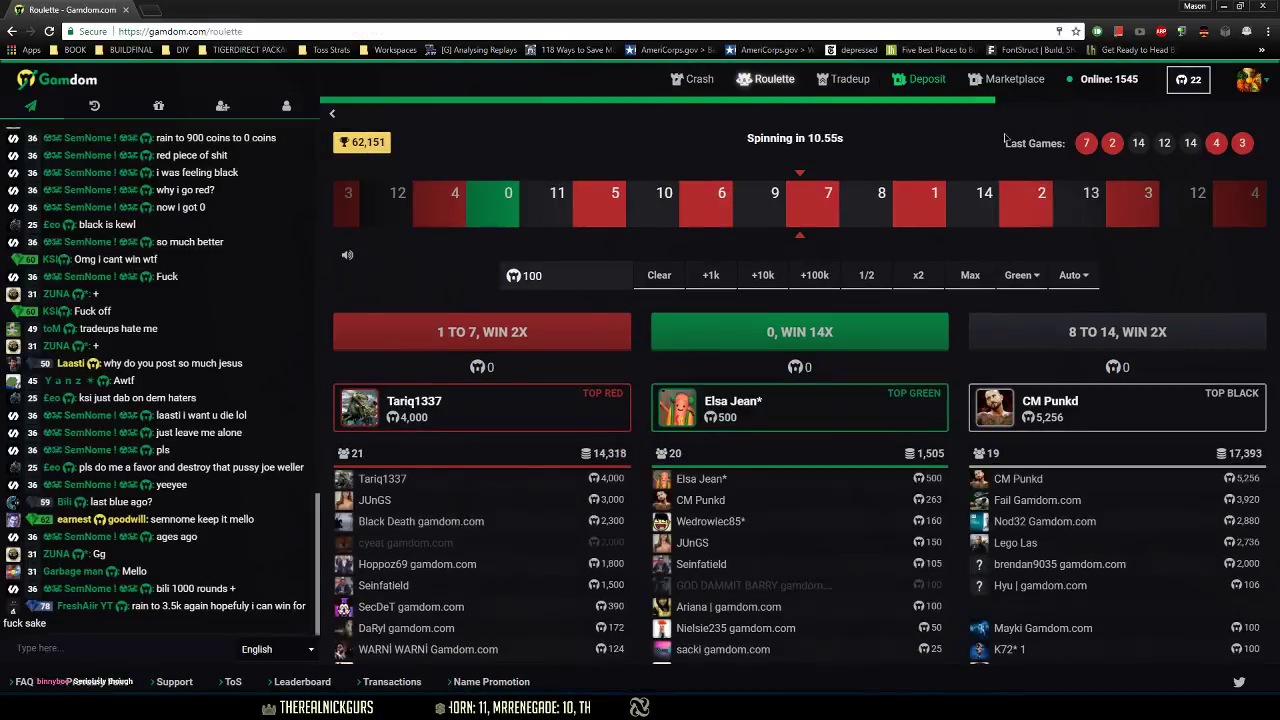
- Hide the Gamdom chat sidebar and glance at the AnkhBot console before returning
{"action": "left_click", "coordinate": [332, 113]}
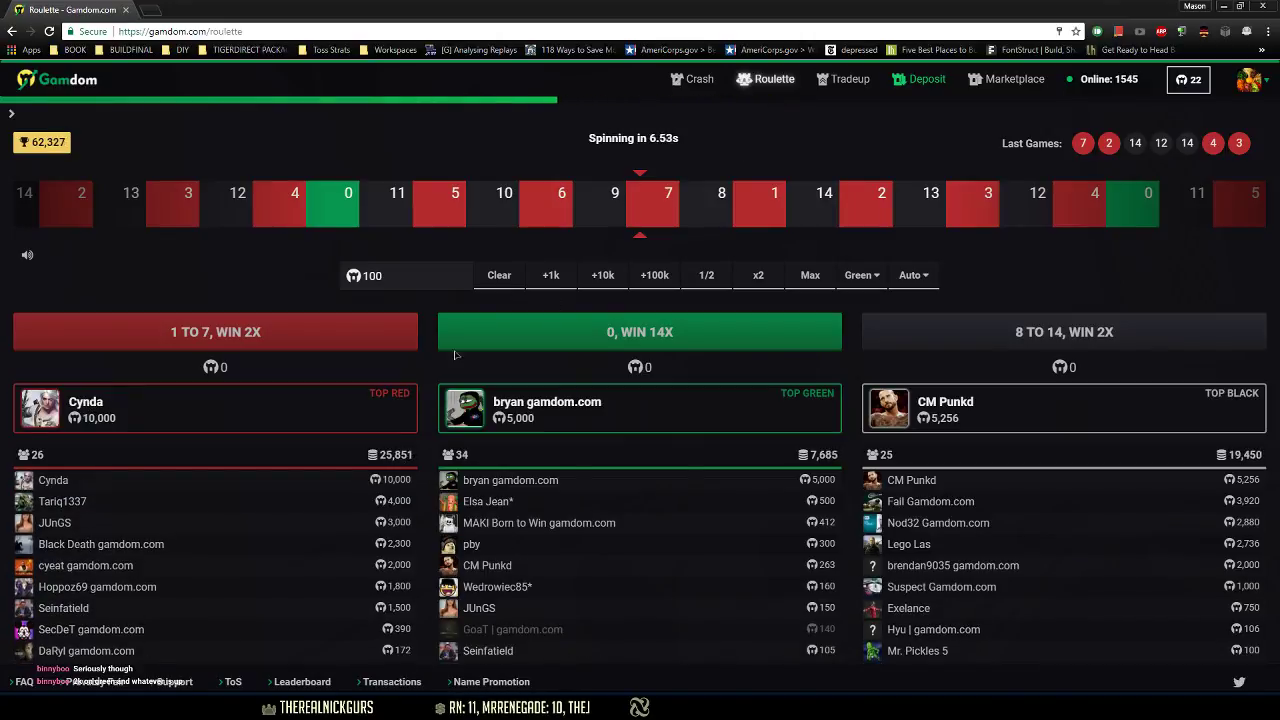
{"action": "key", "text": "alt+Tab"}
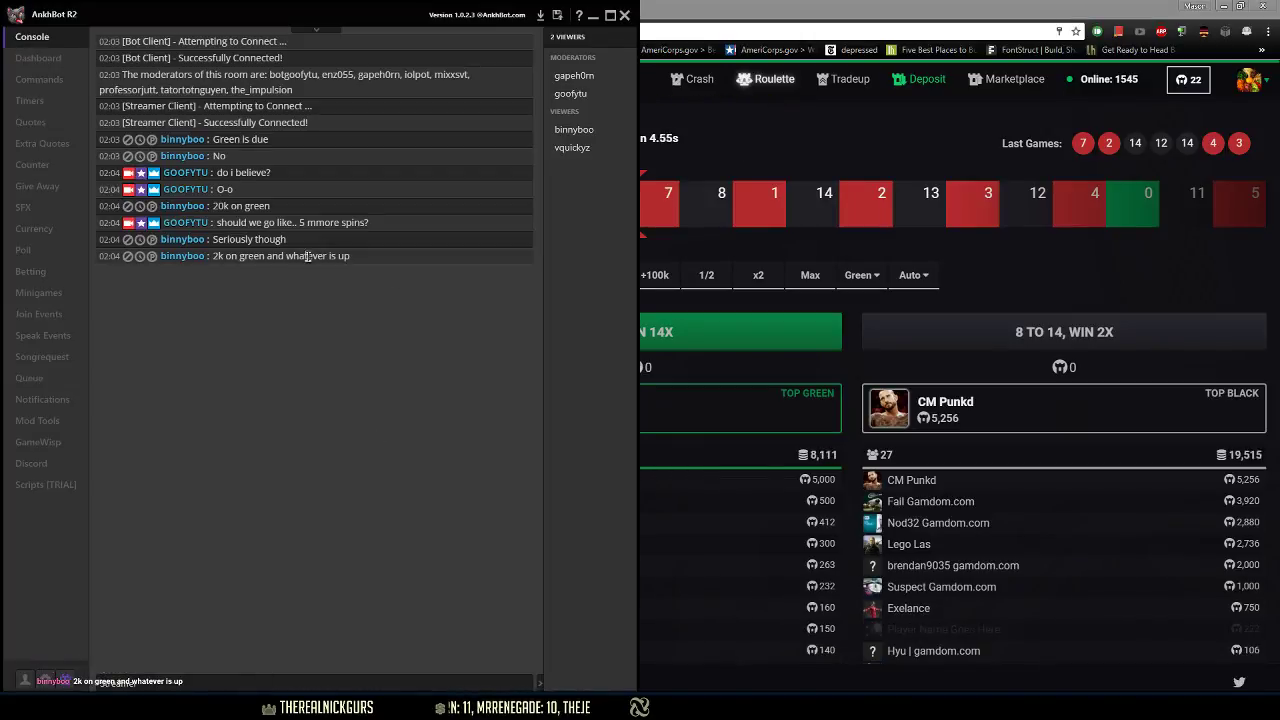
{"action": "left_click_drag", "start_coordinate": [305, 255], "coordinate": [300, 240]}
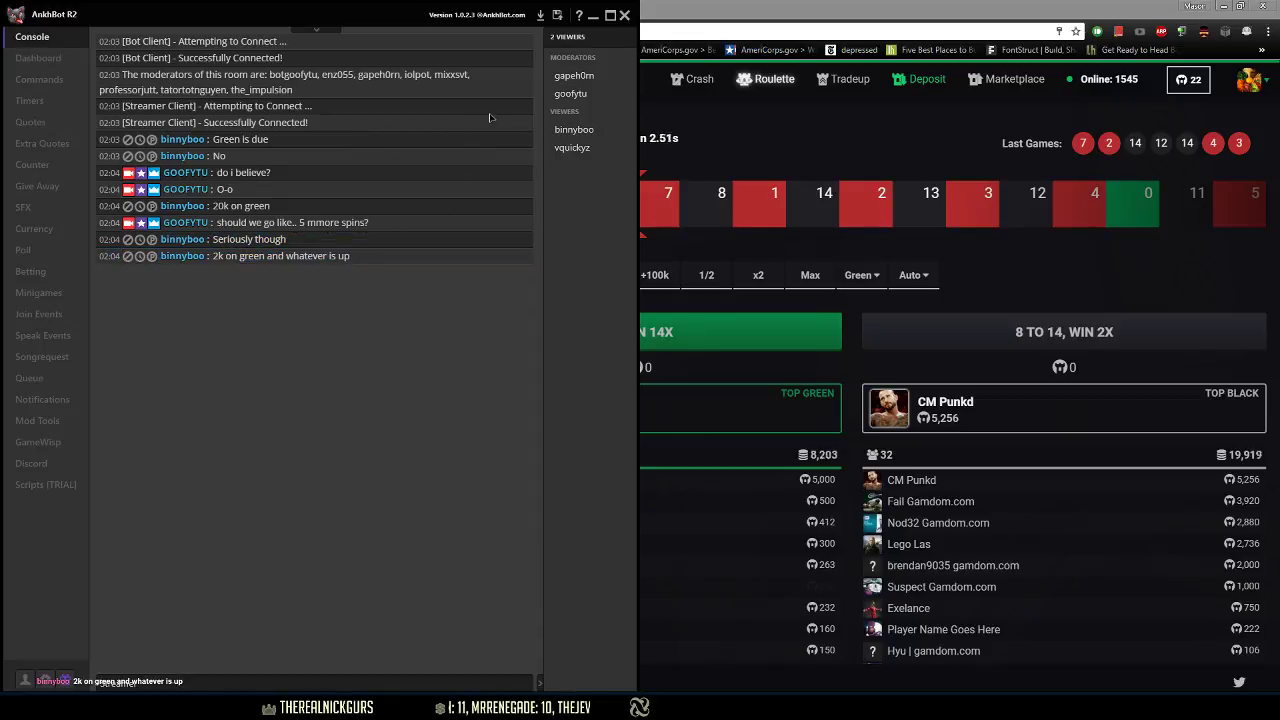
{"action": "left_click", "coordinate": [675, 5]}
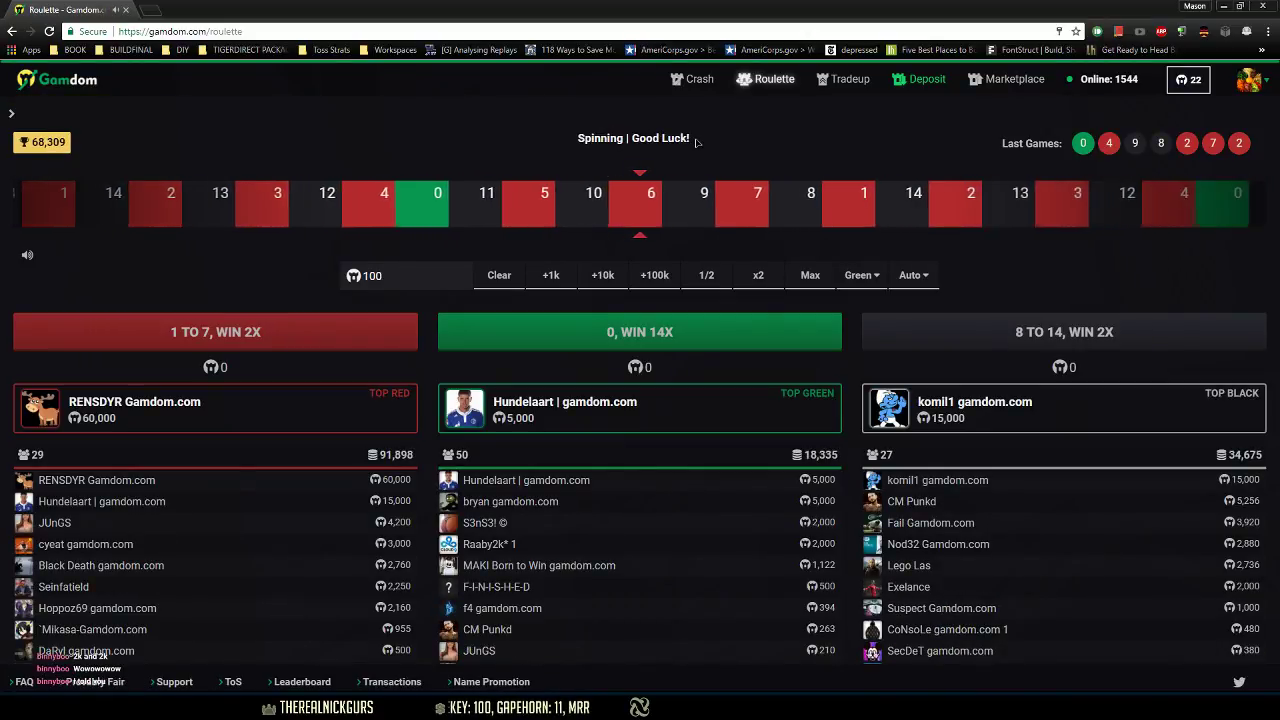
- Snap Chrome right, put away Discord and the career page, and bring AnkhBot left
{"action": "key", "text": "super+Right"}
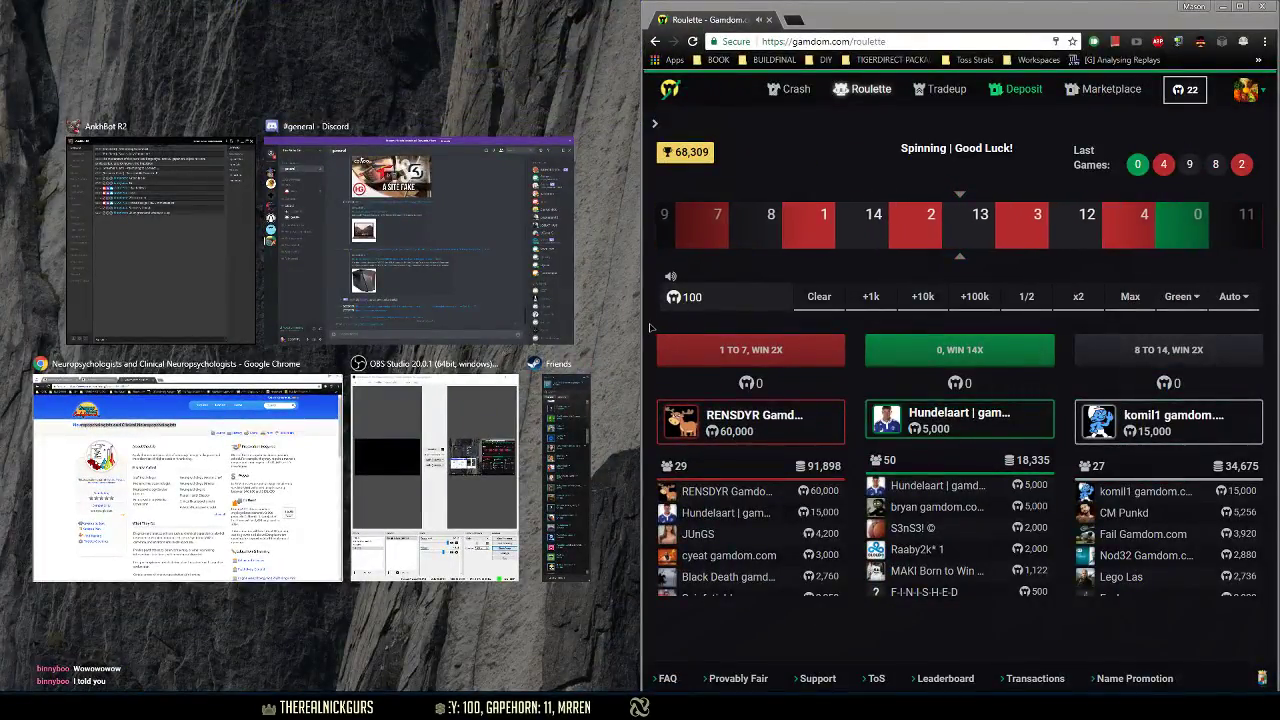
{"action": "left_click", "coordinate": [650, 327]}
{"action": "left_click", "coordinate": [683, 24]}
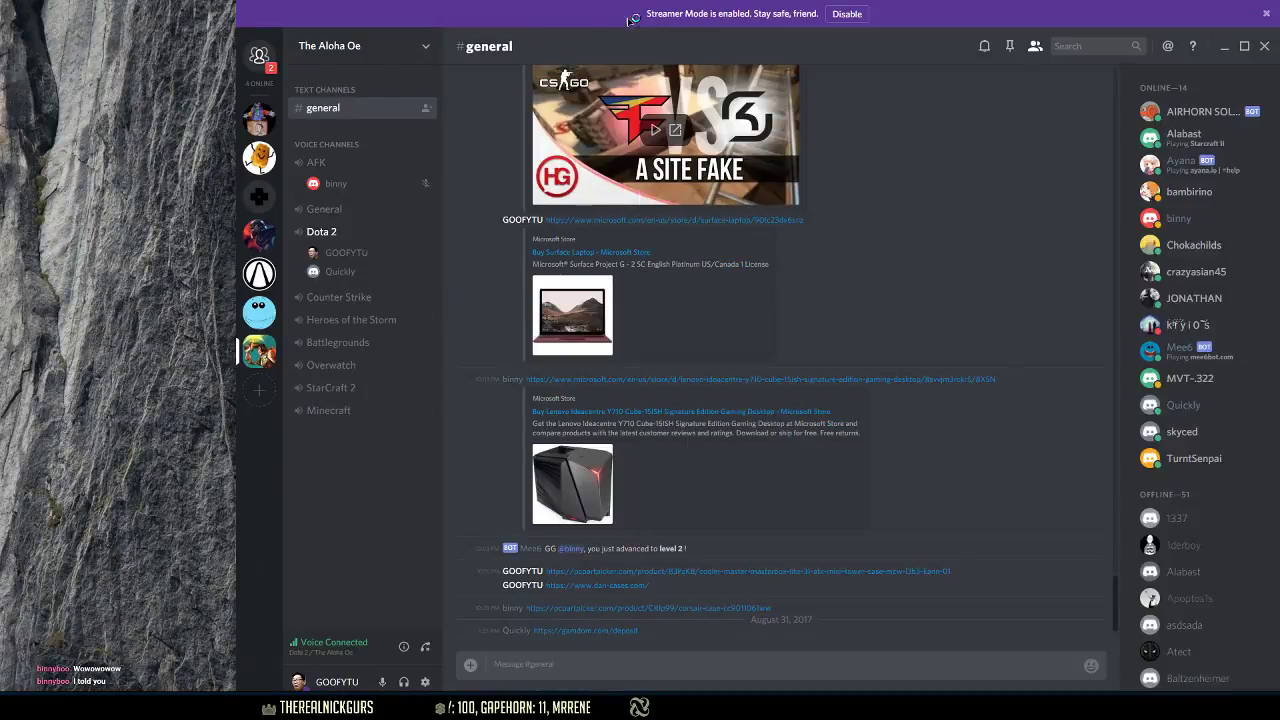
{"action": "left_click", "coordinate": [1224, 48]}
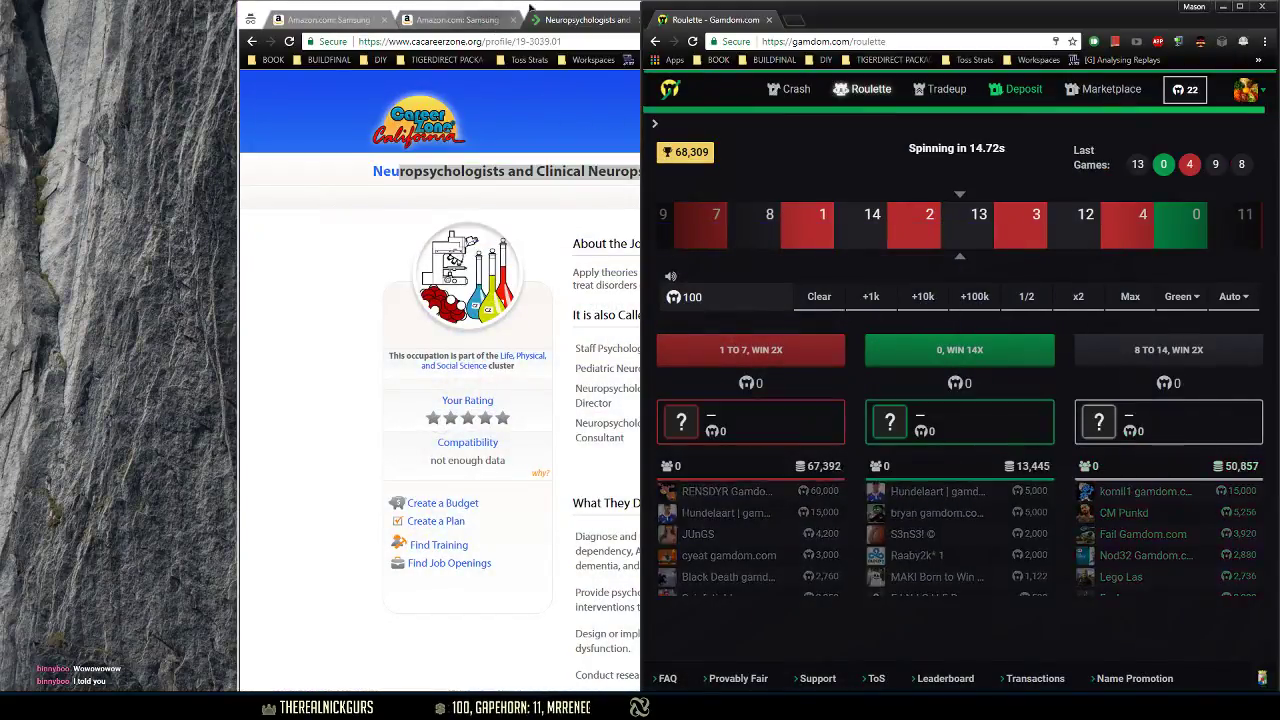
{"action": "key", "text": "super+Up"}
{"action": "left_click", "coordinate": [1224, 8]}
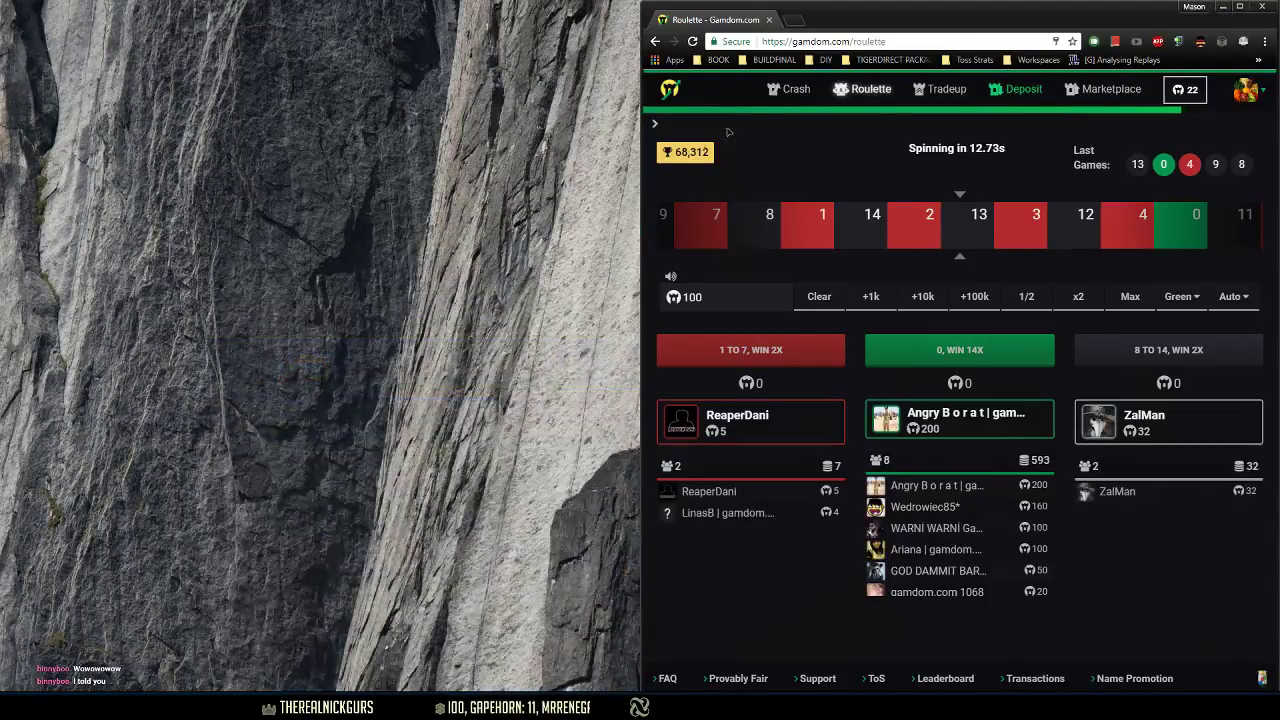
{"action": "key", "text": "alt+Tab"}
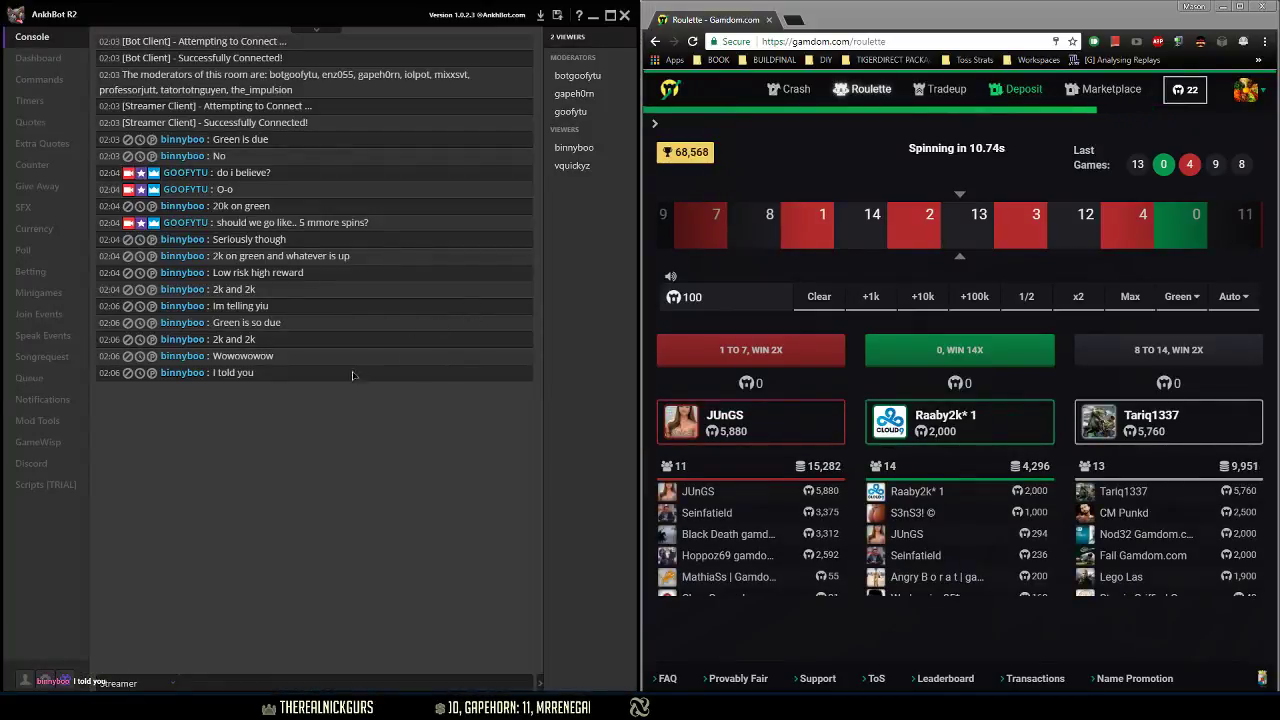
- Drag the shared AnkhBot–Chrome edge left so roulette is wider than the console
{"action": "left_click_drag", "start_coordinate": [641, 223], "coordinate": [601, 223]}
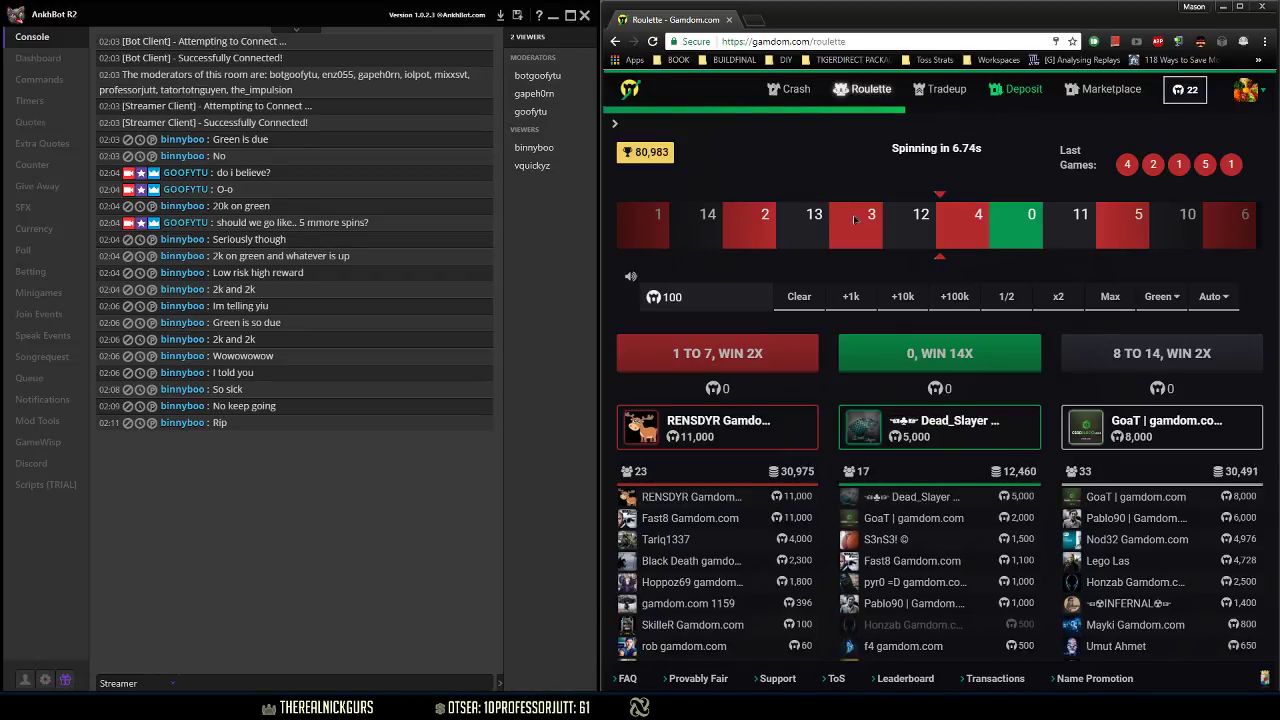
- Open game #668392's details from the red 4 ball under Last Games
{"action": "left_click", "coordinate": [1126, 166]}
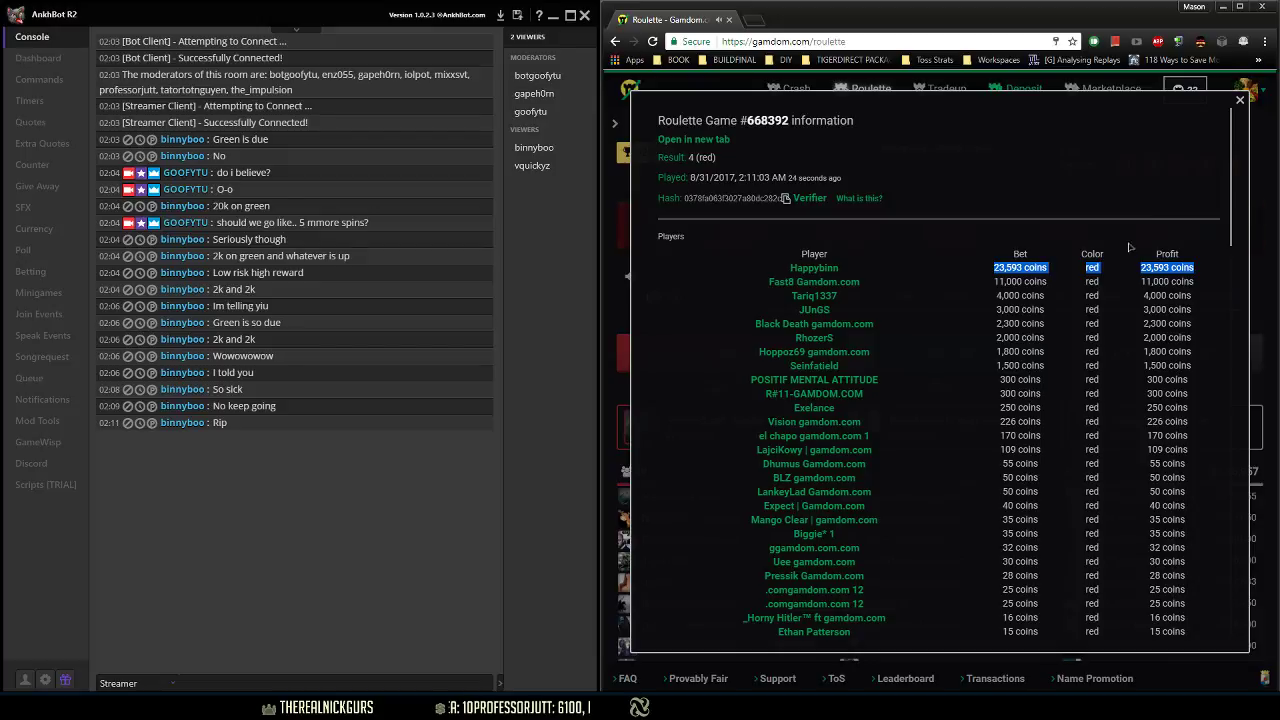
{"action": "key", "text": "alt+space"}
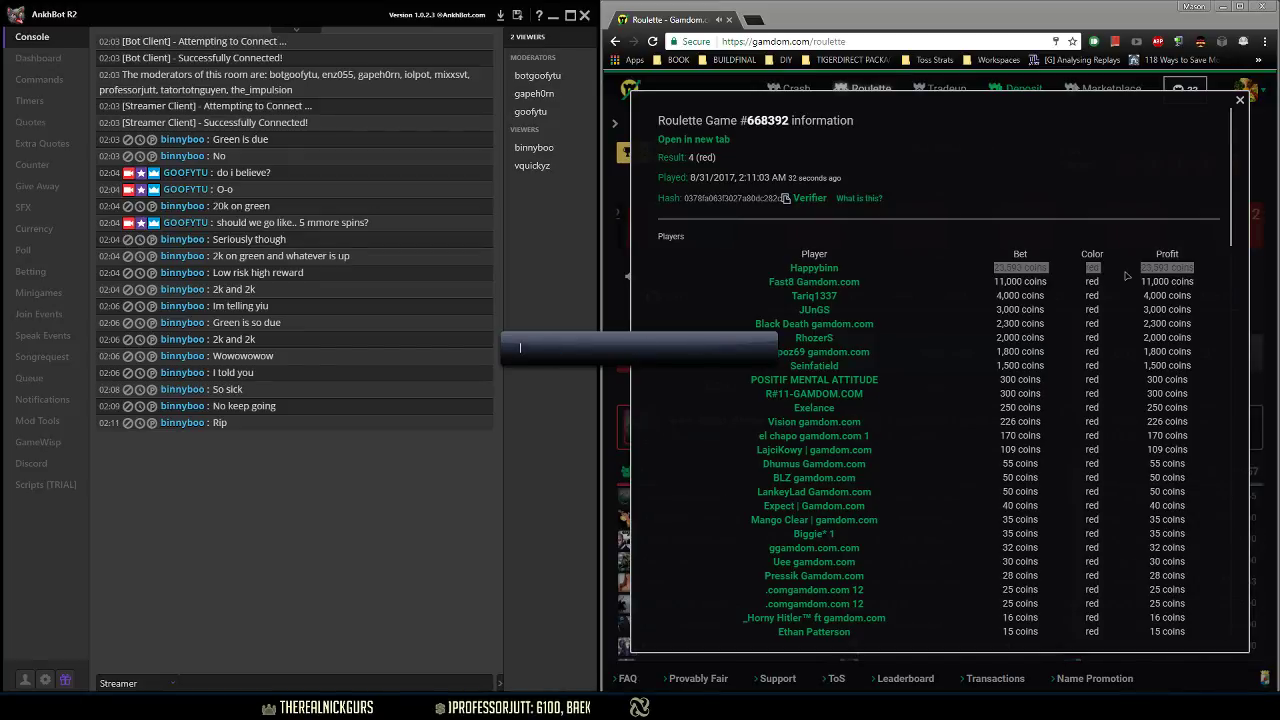
{"action": "key", "text": "Escape"}
{"action": "left_click", "coordinate": [885, 91]}
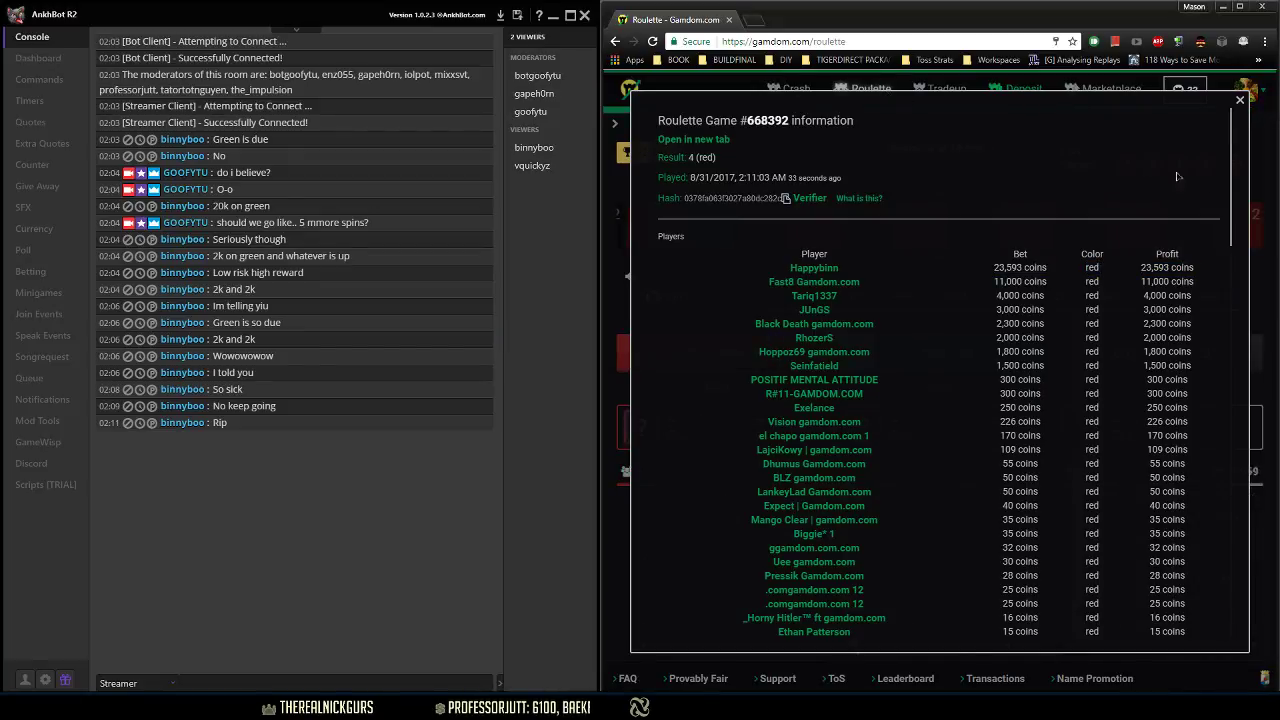
- Close the game #668392 details and maximize the Chrome window
{"action": "left_click", "coordinate": [1238, 103]}
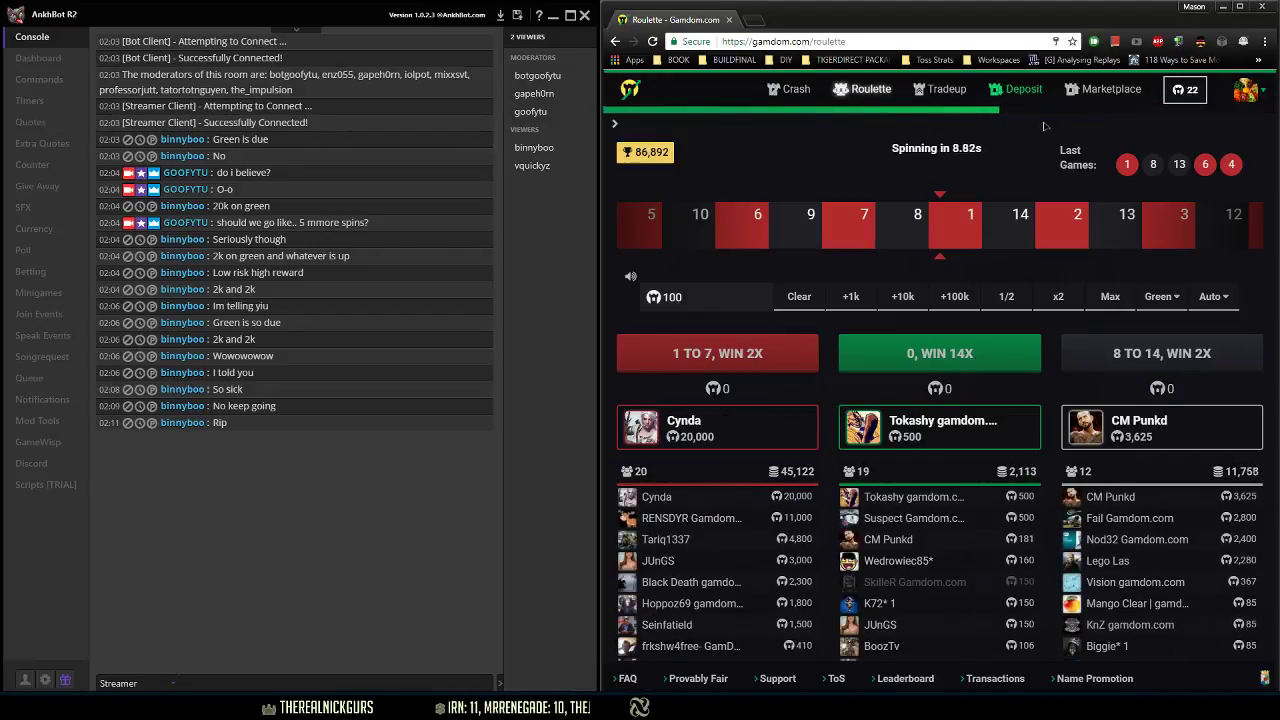
{"action": "key", "text": "super+Up"}
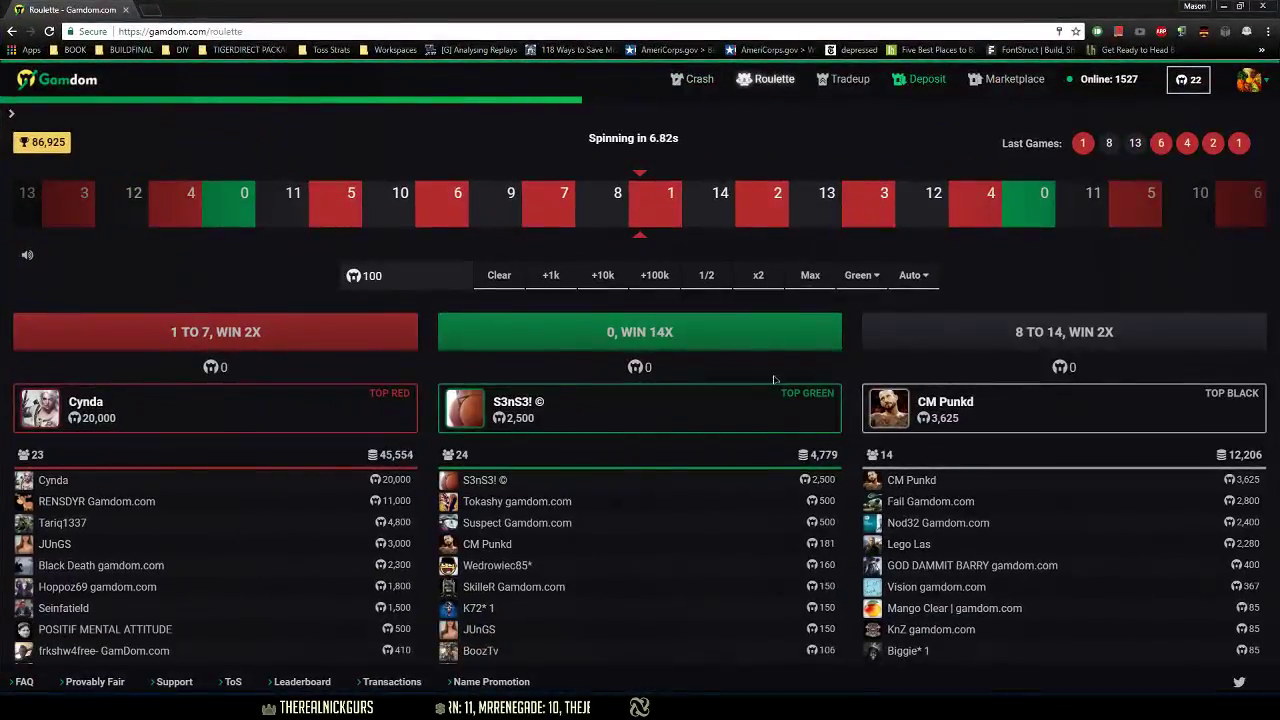
- Browse and close the provably fair explanation and the FAQ page
{"action": "left_click", "coordinate": [95, 681]}
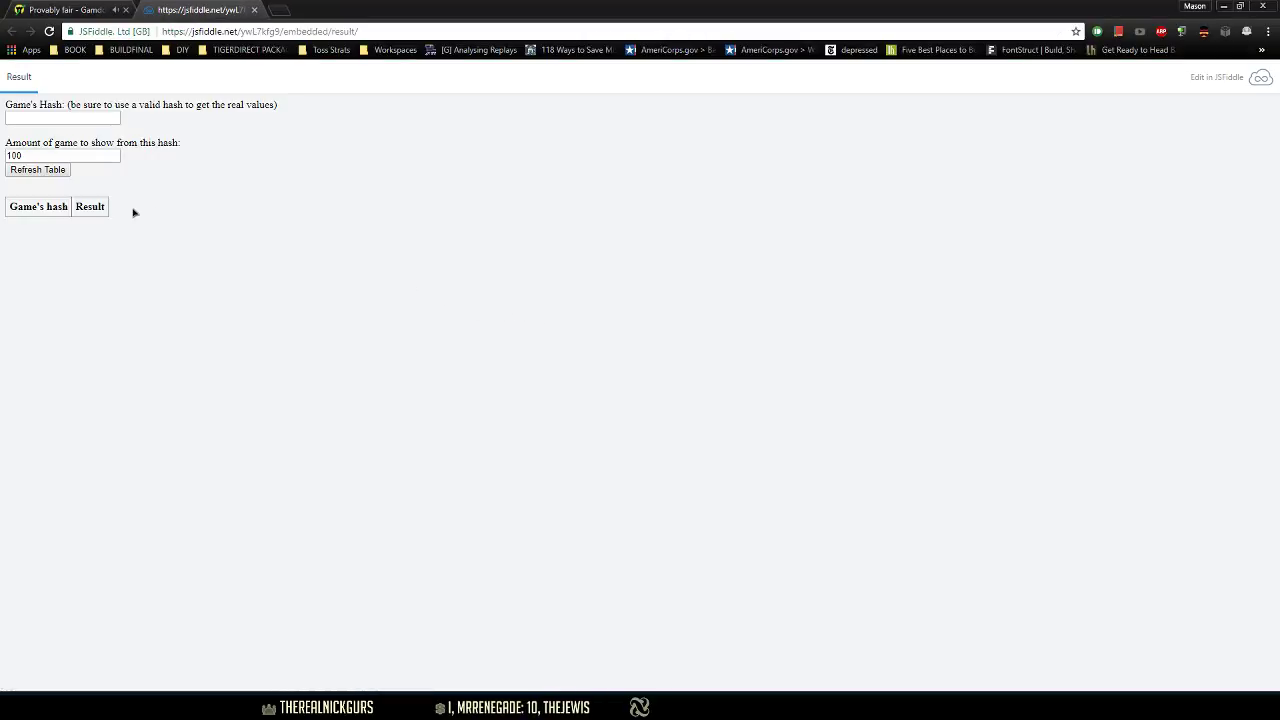
{"action": "left_click", "coordinate": [86, 9]}
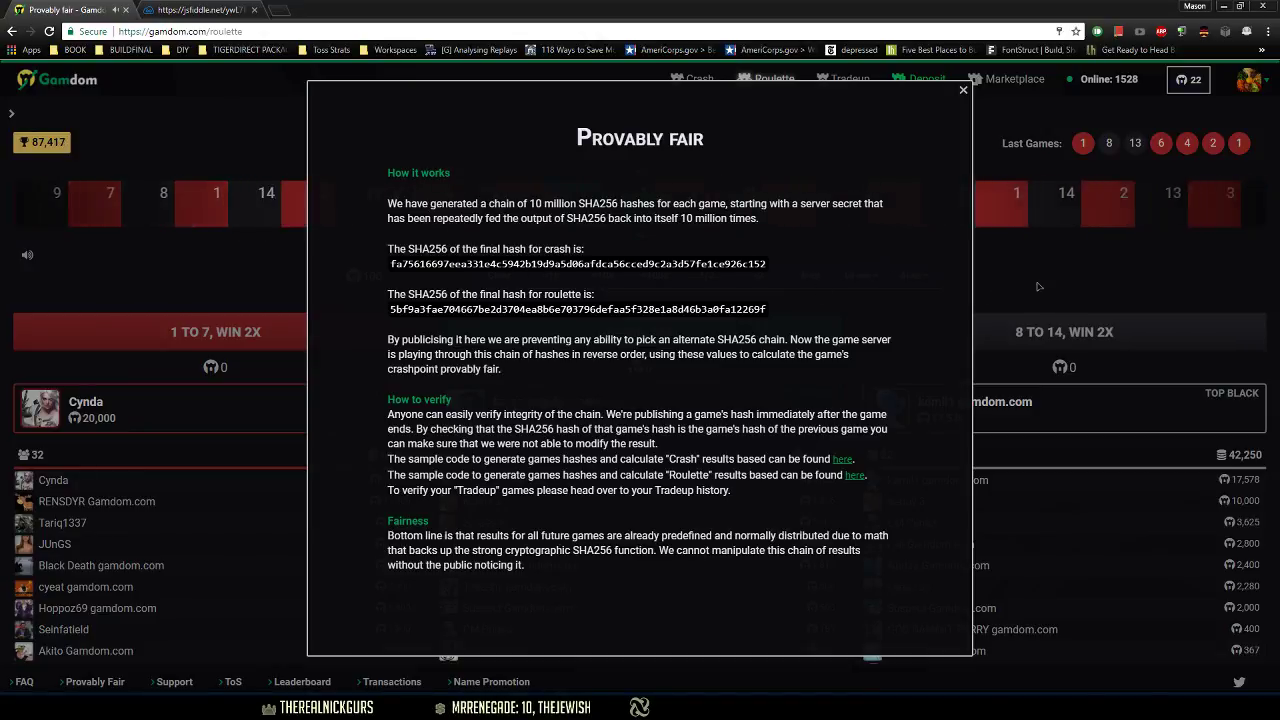
{"action": "left_click", "coordinate": [1130, 153]}
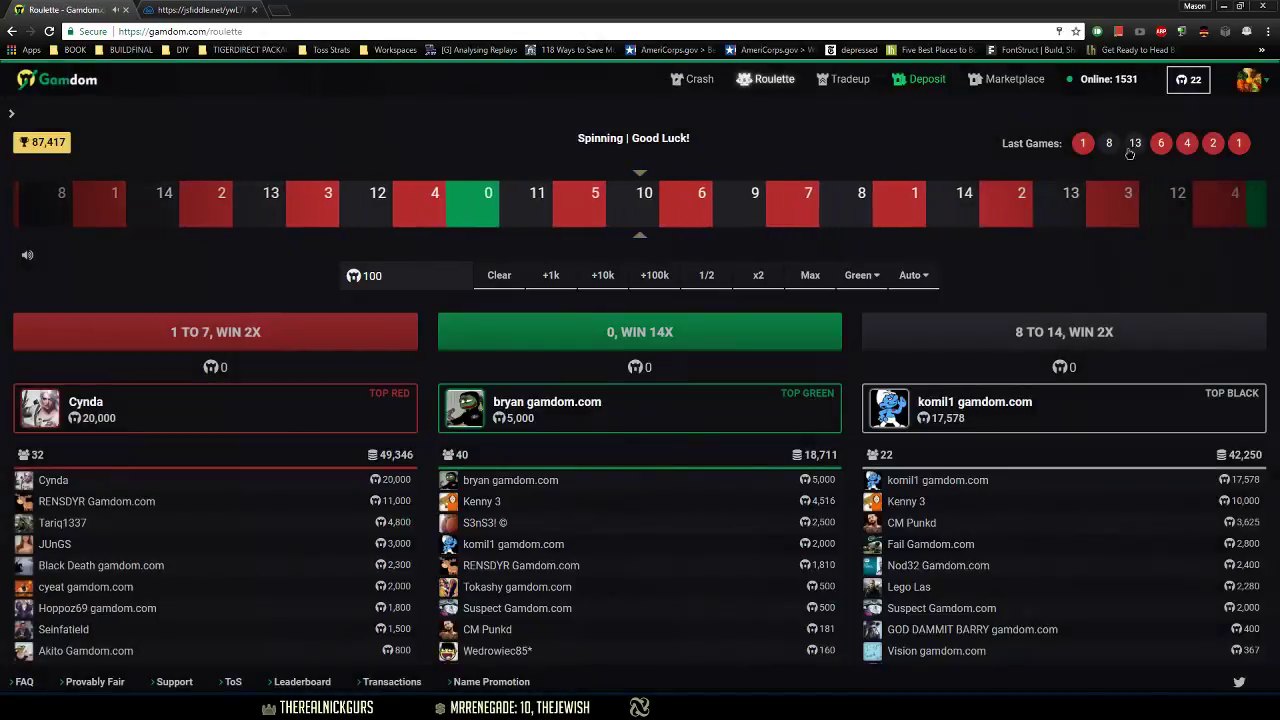
{"action": "left_click", "coordinate": [95, 681]}
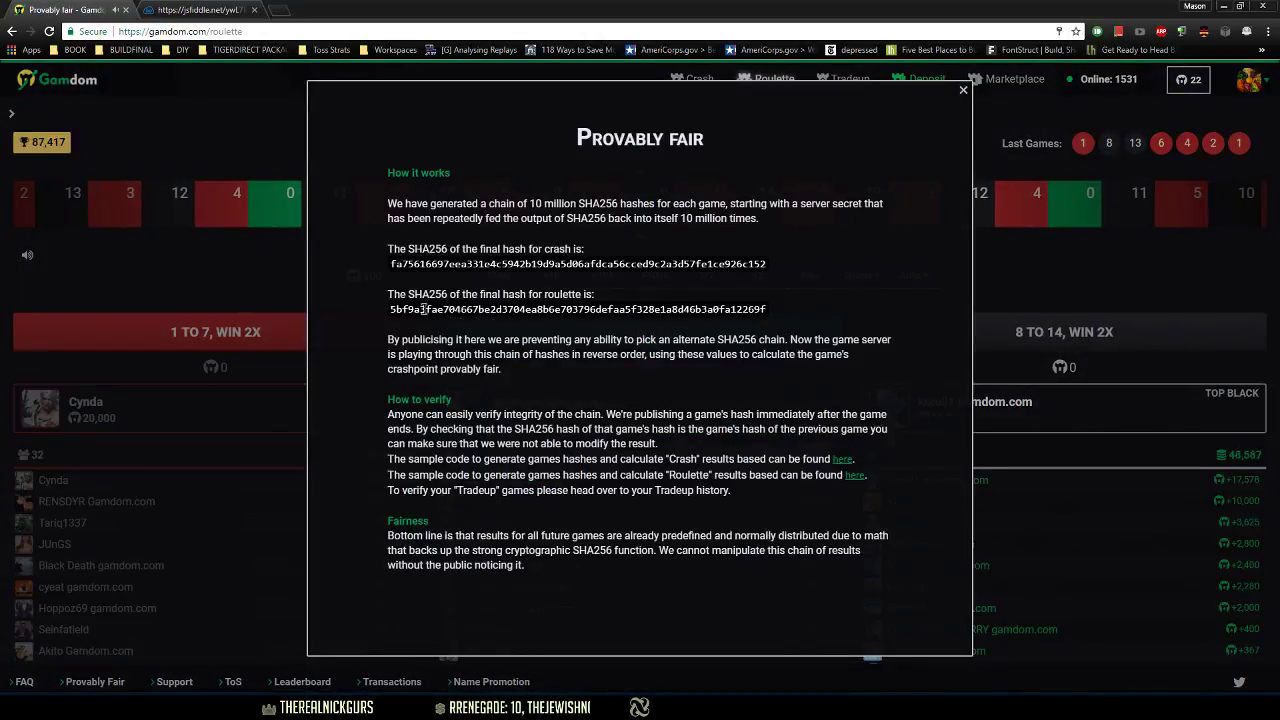
{"action": "left_click", "coordinate": [1104, 277]}
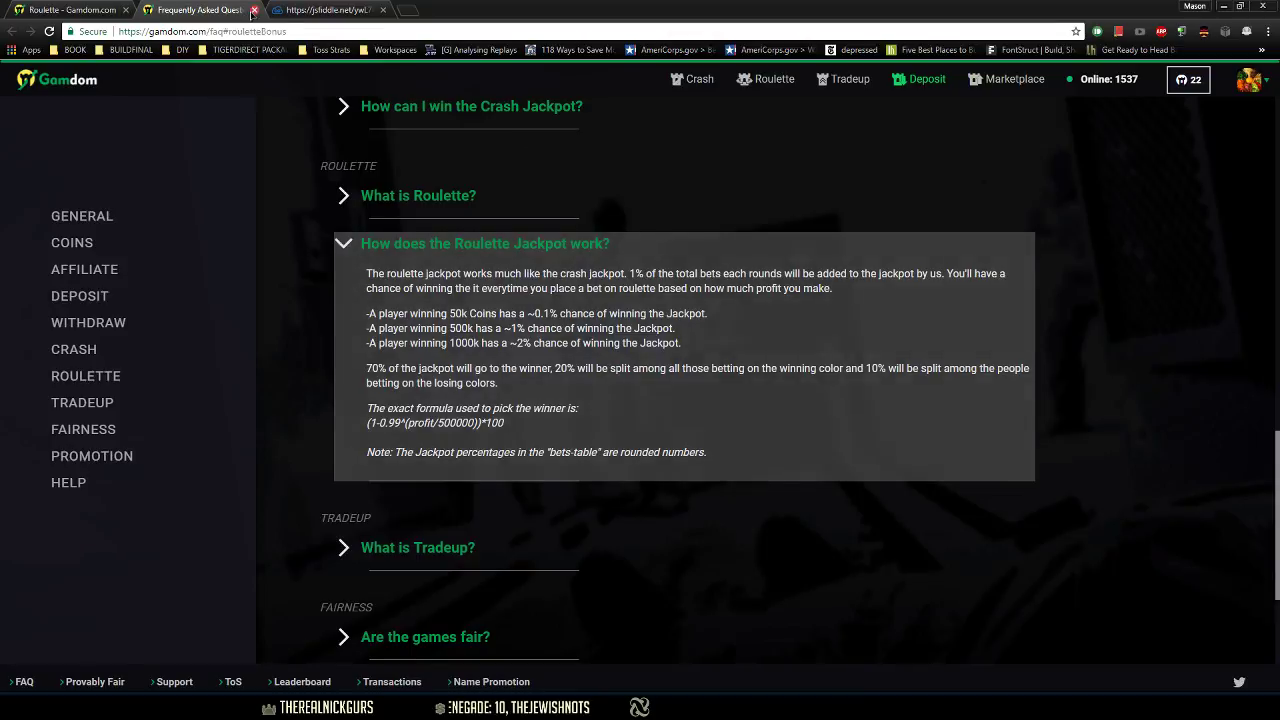
{"action": "left_click", "coordinate": [253, 10]}
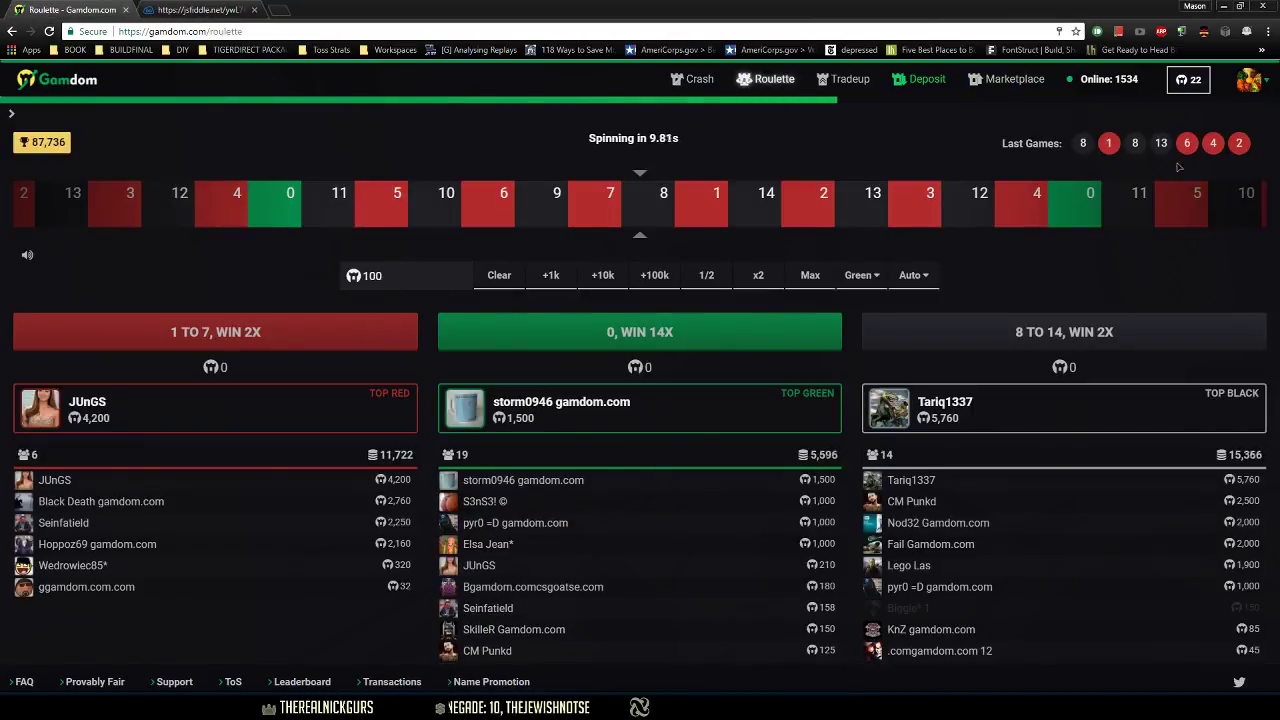
- Copy game #668394's hash (13 black) from its game info window
{"action": "left_click", "coordinate": [1161, 144]}
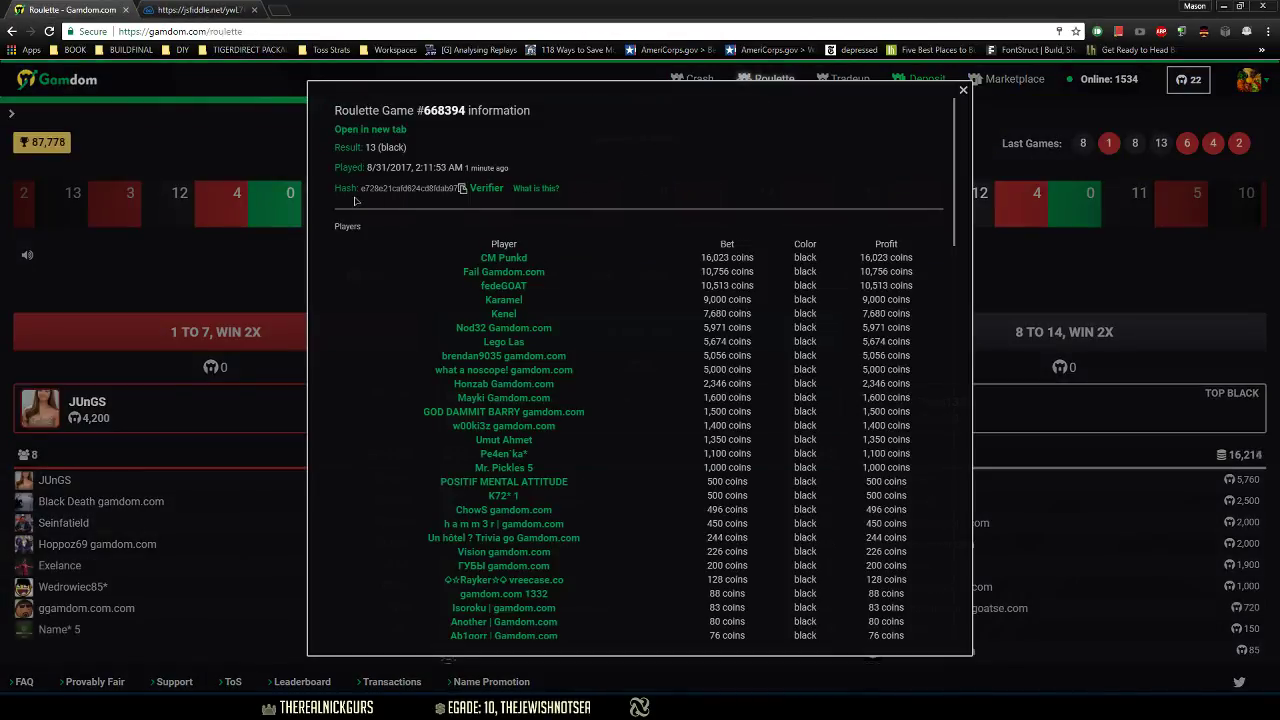
{"action": "left_click_drag", "start_coordinate": [362, 190], "coordinate": [437, 190]}
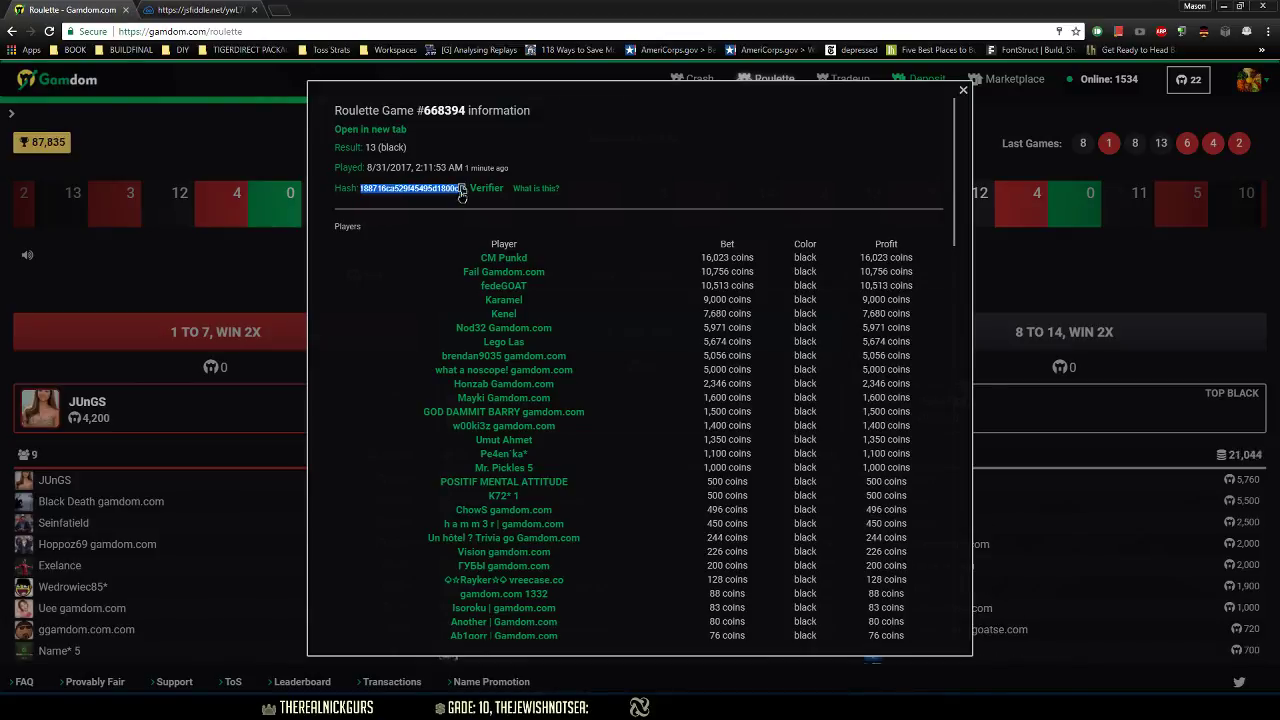
{"action": "left_click", "coordinate": [462, 191]}
{"action": "key", "text": "Escape"}
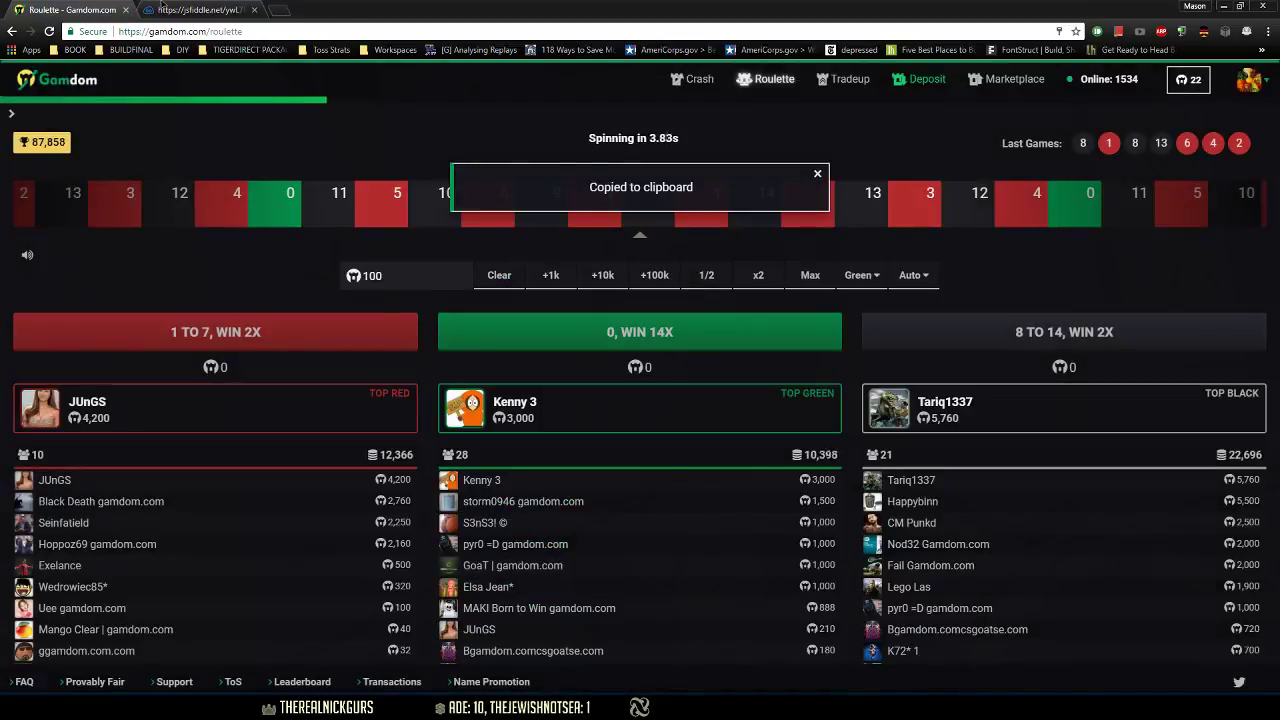
{"action": "left_click", "coordinate": [162, 9]}
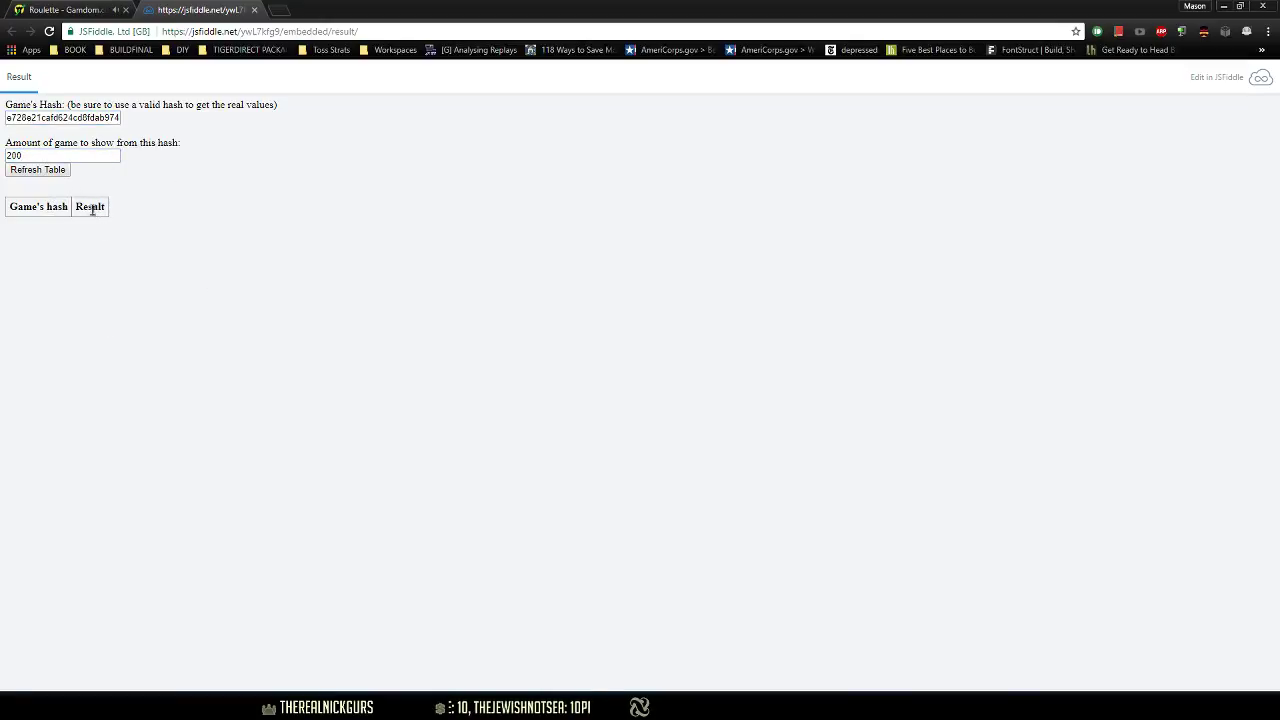
- Refresh the JSFiddle table to compute results for 200 game hashes and review them
{"action": "left_click", "coordinate": [55, 172]}
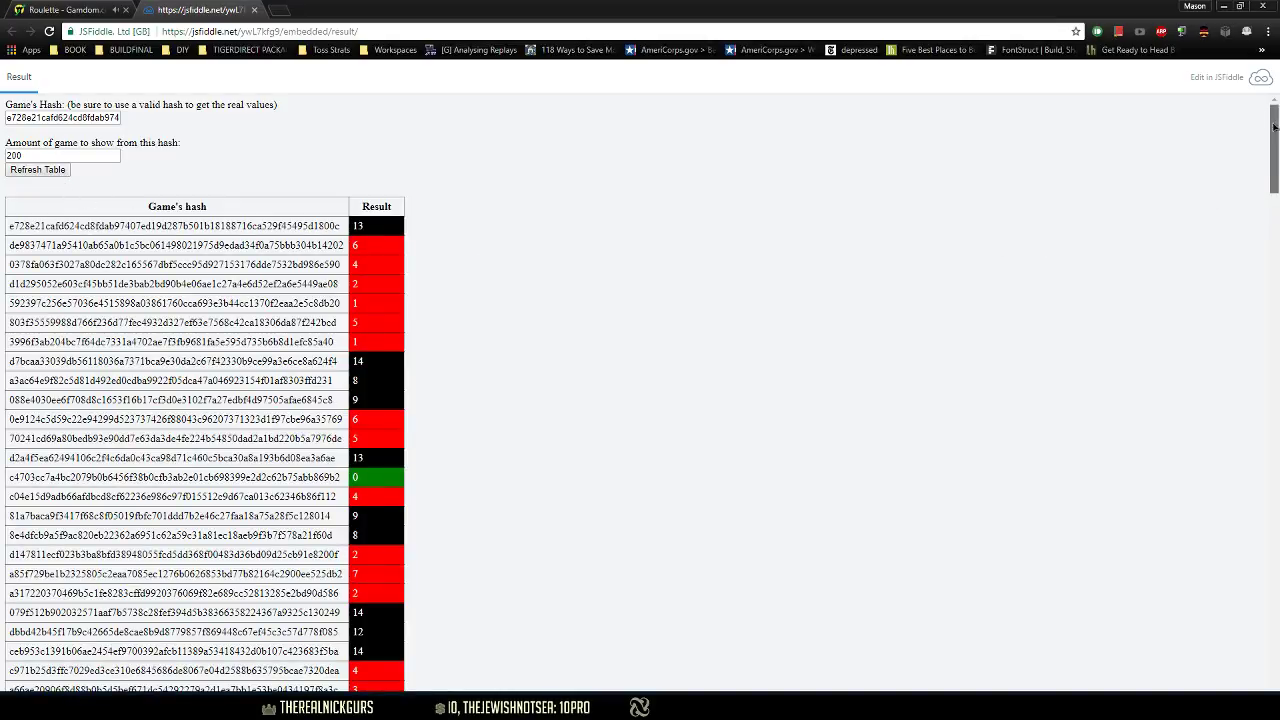
{"action": "mouse_move", "coordinate": [1275, 127]}
{"action": "left_mouse_down"}
{"action": "mouse_move", "coordinate": [1271, 529]}
{"action": "mouse_move", "coordinate": [1253, 630]}
{"action": "mouse_move", "coordinate": [1234, 463]}
{"action": "mouse_move", "coordinate": [1234, 234]}
{"action": "mouse_move", "coordinate": [1253, 122]}
{"action": "mouse_move", "coordinate": [1255, 148]}
{"action": "left_mouse_up"}
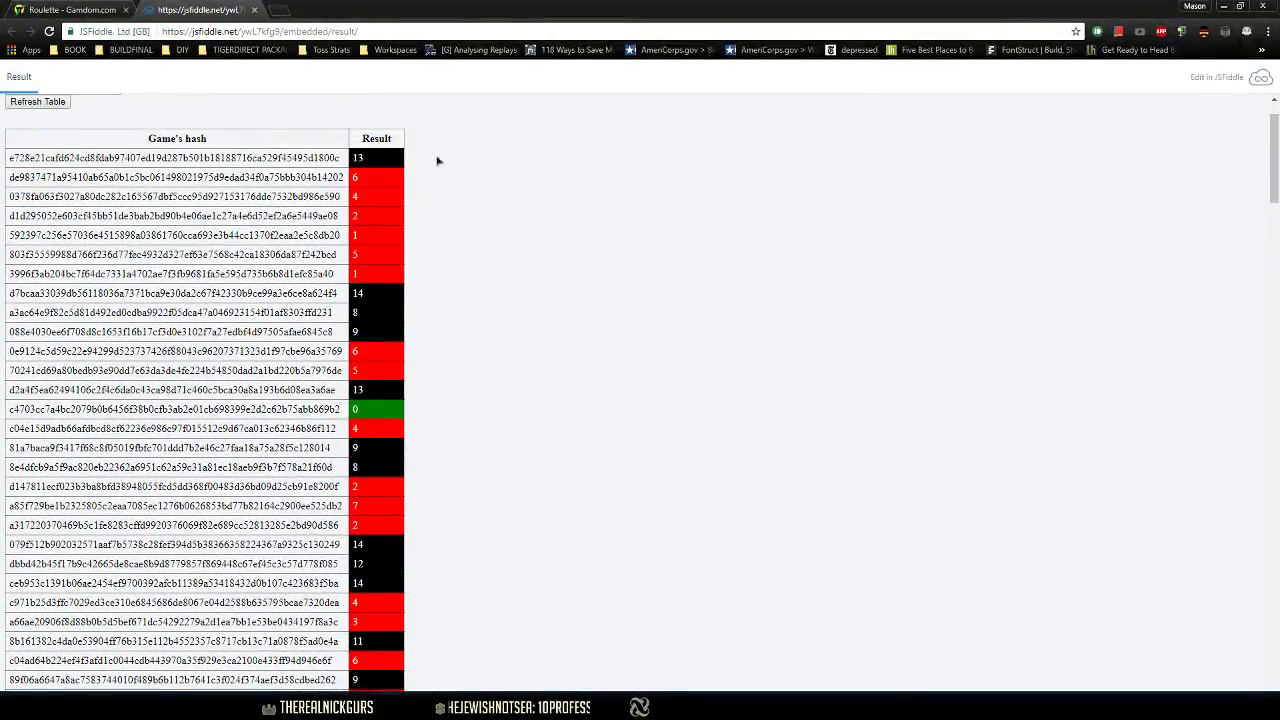
{"action": "left_click_drag", "start_coordinate": [341, 160], "coordinate": [440, 296]}
{"action": "left_click", "coordinate": [386, 399]}
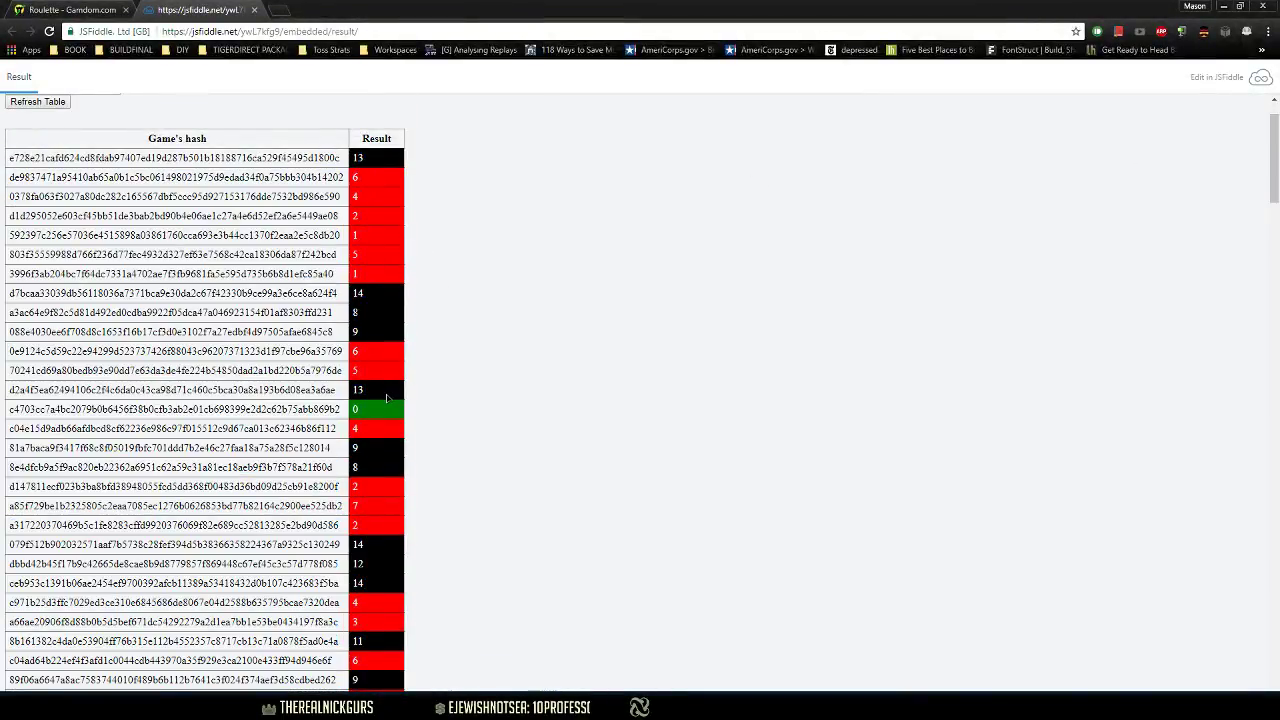
{"action": "scroll", "coordinate": [1104, 276], "scroll_direction": "down", "scroll_amount": 3}
{"action": "scroll", "coordinate": [1200, 260], "scroll_direction": "down", "scroll_amount": 3}
{"action": "scroll", "coordinate": [1240, 280], "scroll_direction": "down", "scroll_amount": 2}
{"action": "scroll", "coordinate": [1243, 311], "scroll_direction": "down", "scroll_amount": 2}
{"action": "scroll", "coordinate": [1243, 311], "scroll_direction": "down", "scroll_amount": 2}
{"action": "scroll", "coordinate": [1220, 340], "scroll_direction": "down", "scroll_amount": 2}
{"action": "scroll", "coordinate": [1200, 365], "scroll_direction": "down", "scroll_amount": 2}
{"action": "scroll", "coordinate": [1210, 400], "scroll_direction": "down", "scroll_amount": 2}
{"action": "scroll", "coordinate": [1222, 430], "scroll_direction": "down", "scroll_amount": 2}
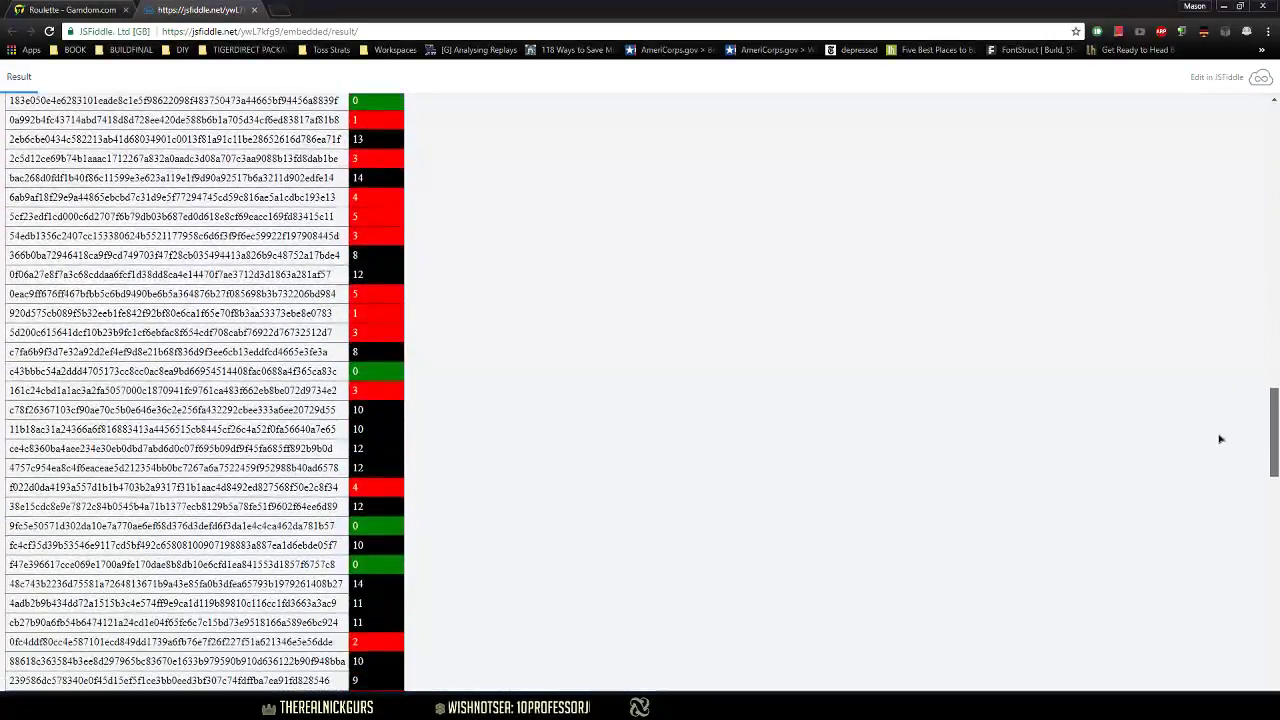
{"action": "scroll", "coordinate": [1223, 440], "scroll_direction": "down", "scroll_amount": 2}
{"action": "scroll", "coordinate": [1215, 470], "scroll_direction": "down", "scroll_amount": 2}
{"action": "scroll", "coordinate": [1214, 520], "scroll_direction": "down", "scroll_amount": 2}
{"action": "scroll", "coordinate": [1222, 575], "scroll_direction": "down", "scroll_amount": 3}
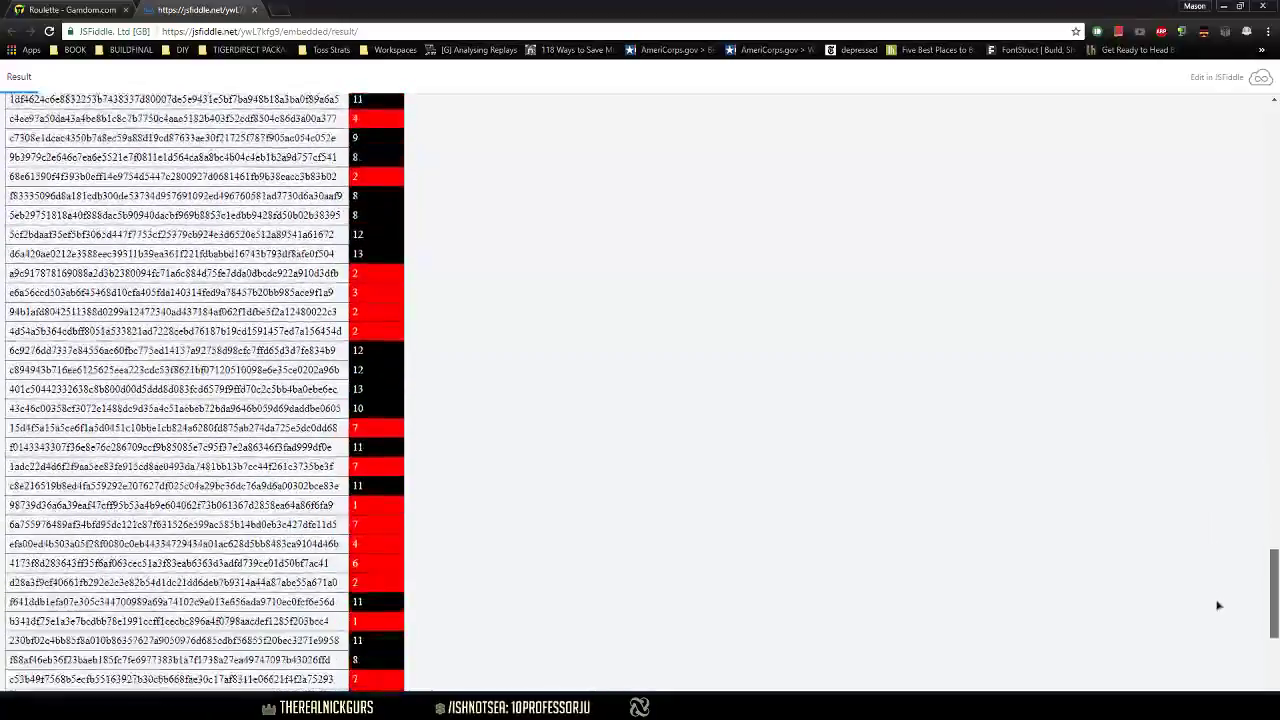
{"action": "scroll", "coordinate": [1220, 605], "scroll_direction": "down", "scroll_amount": 3}
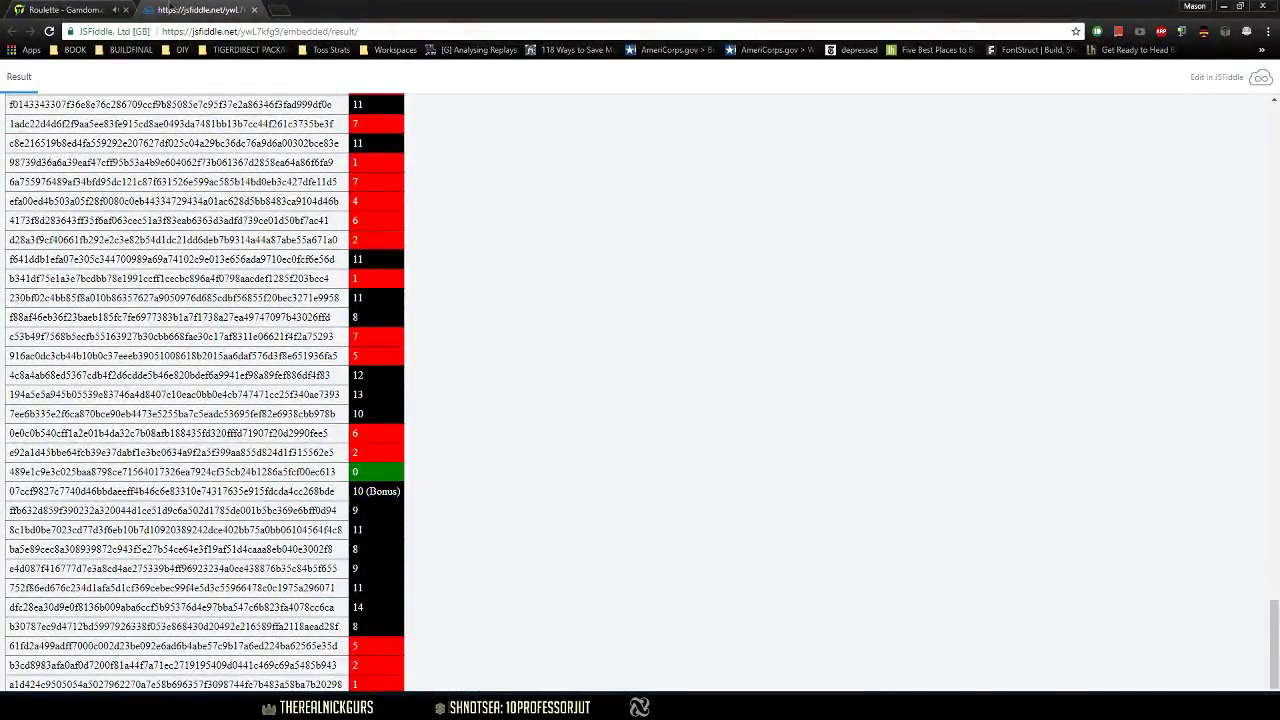
- Close the hash page and return to the Gamdom roulette page
{"action": "left_click", "coordinate": [254, 10]}
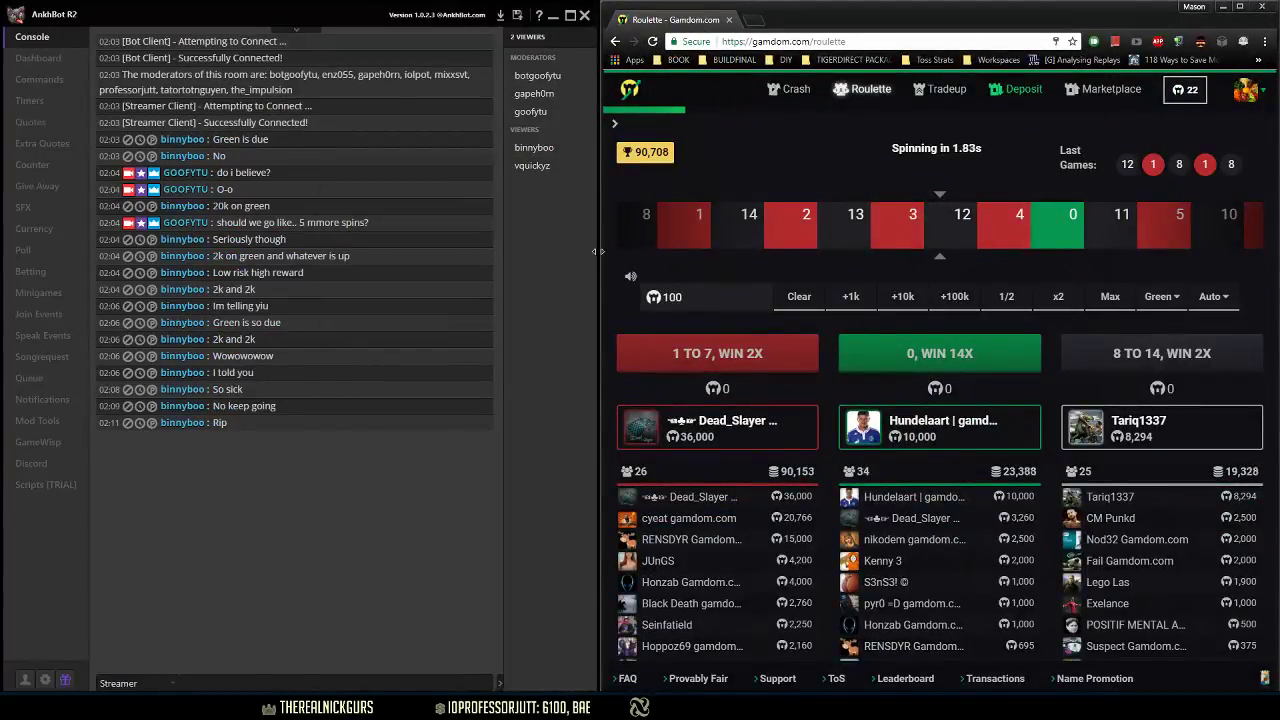
{"action": "left_click_drag", "start_coordinate": [597, 251], "coordinate": [473, 286]}
{"action": "left_click", "coordinate": [820, 163]}
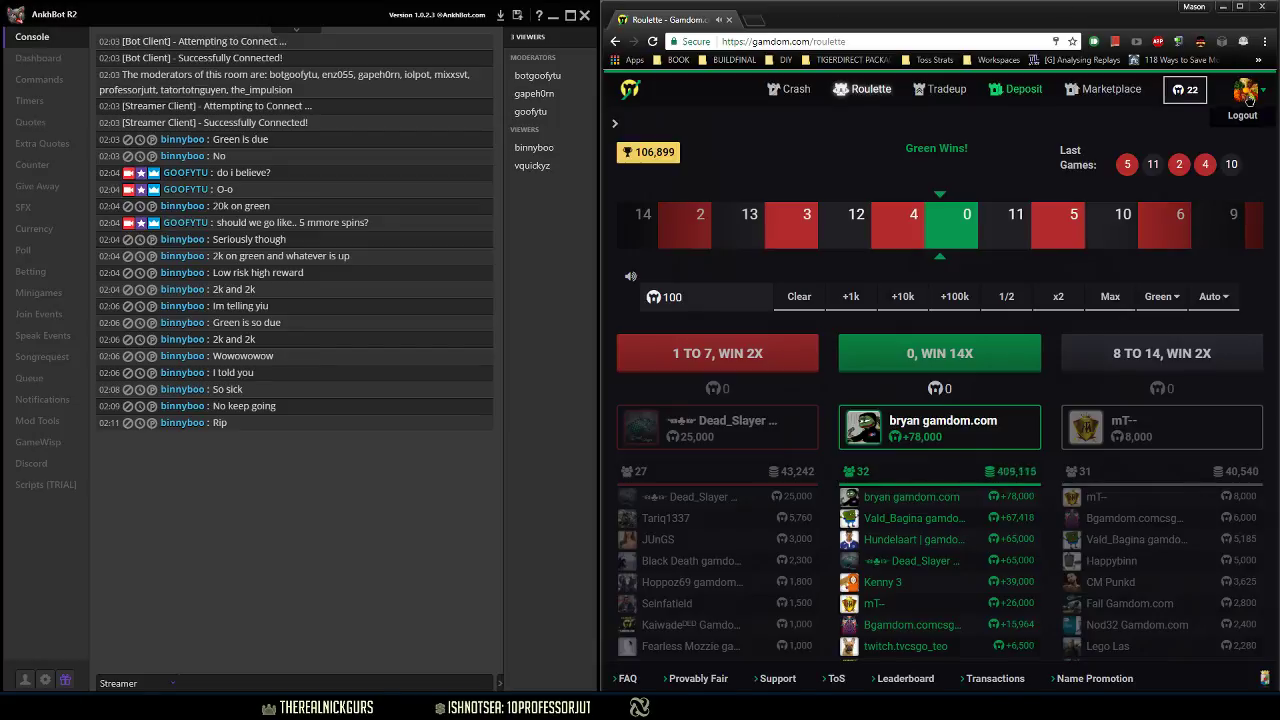
- Log out of Gamdom, confirm, and send the 'gg' chat messages
{"action": "left_click", "coordinate": [1241, 116]}
{"action": "left_click", "coordinate": [1004, 116]}
{"action": "type", "text": "gg"}
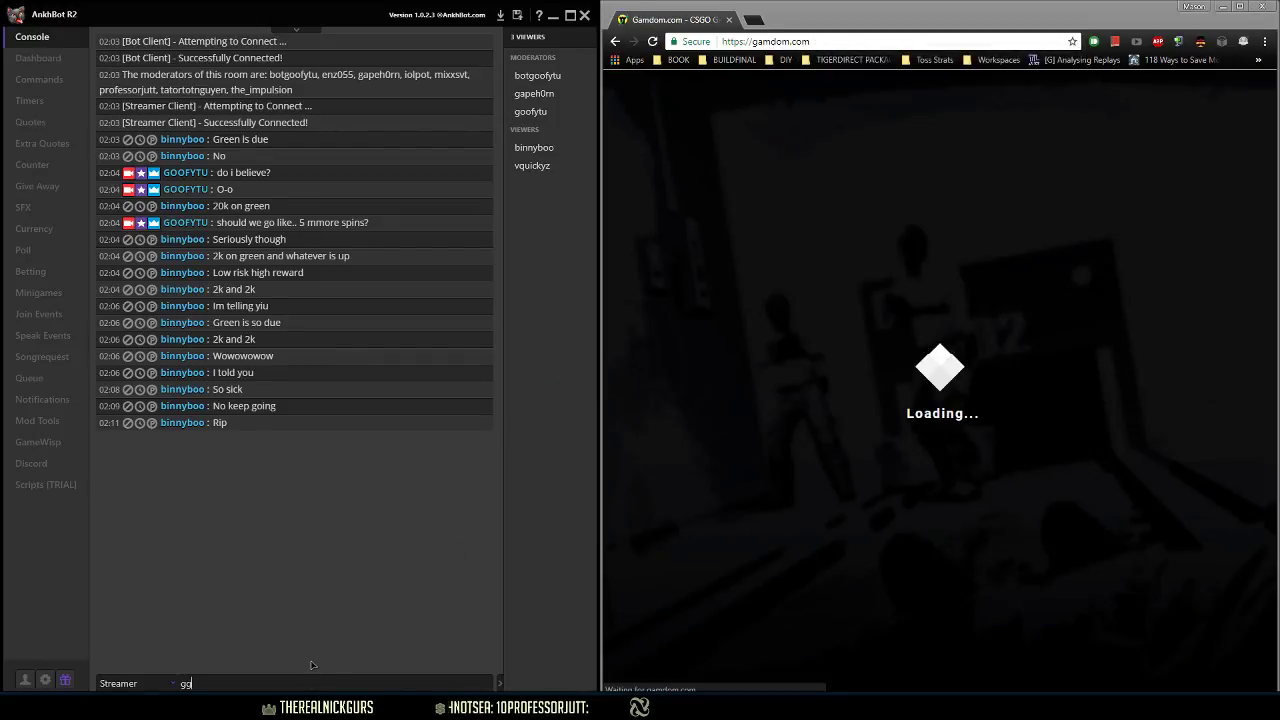
{"action": "type", "text": "s"}
{"action": "key", "text": "Return"}
{"action": "type", "text": "!gg"}
{"action": "key", "text": "Return"}
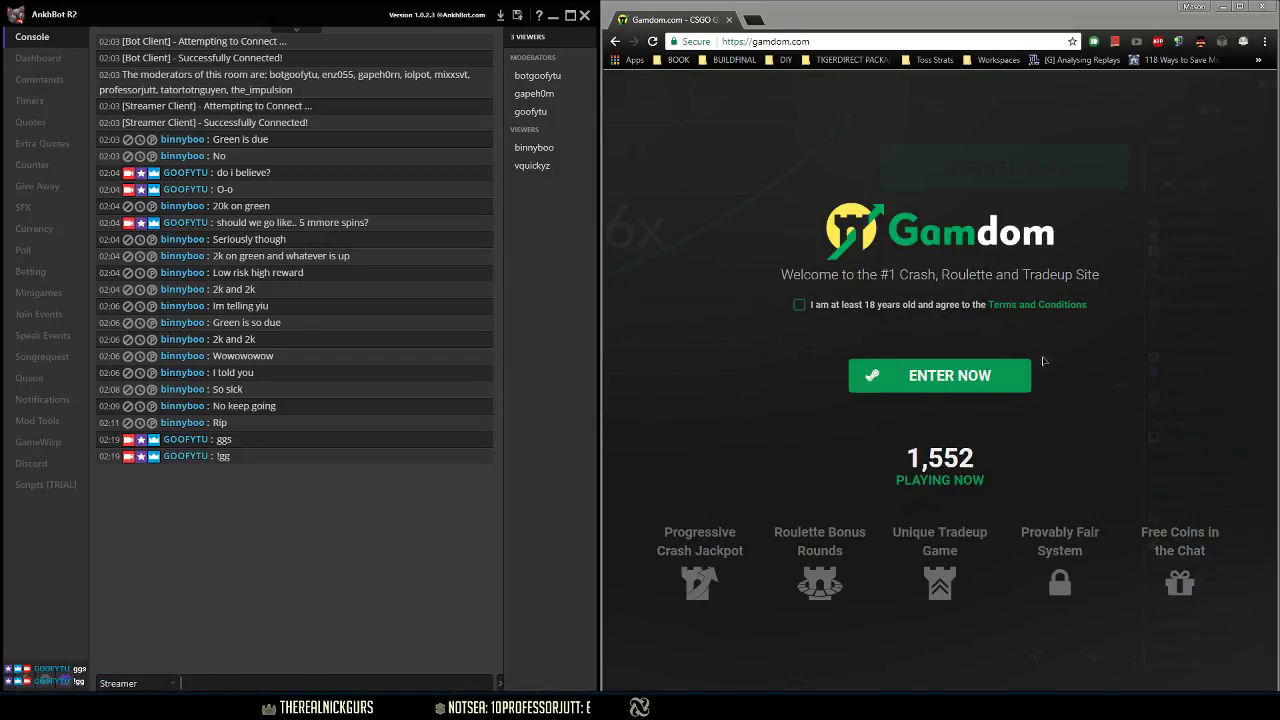
- Close Chrome and refresh the desktop from its right-click menu
{"action": "left_click", "coordinate": [1274, 6]}
{"action": "right_click", "coordinate": [654, 193]}
{"action": "key", "text": "e"}
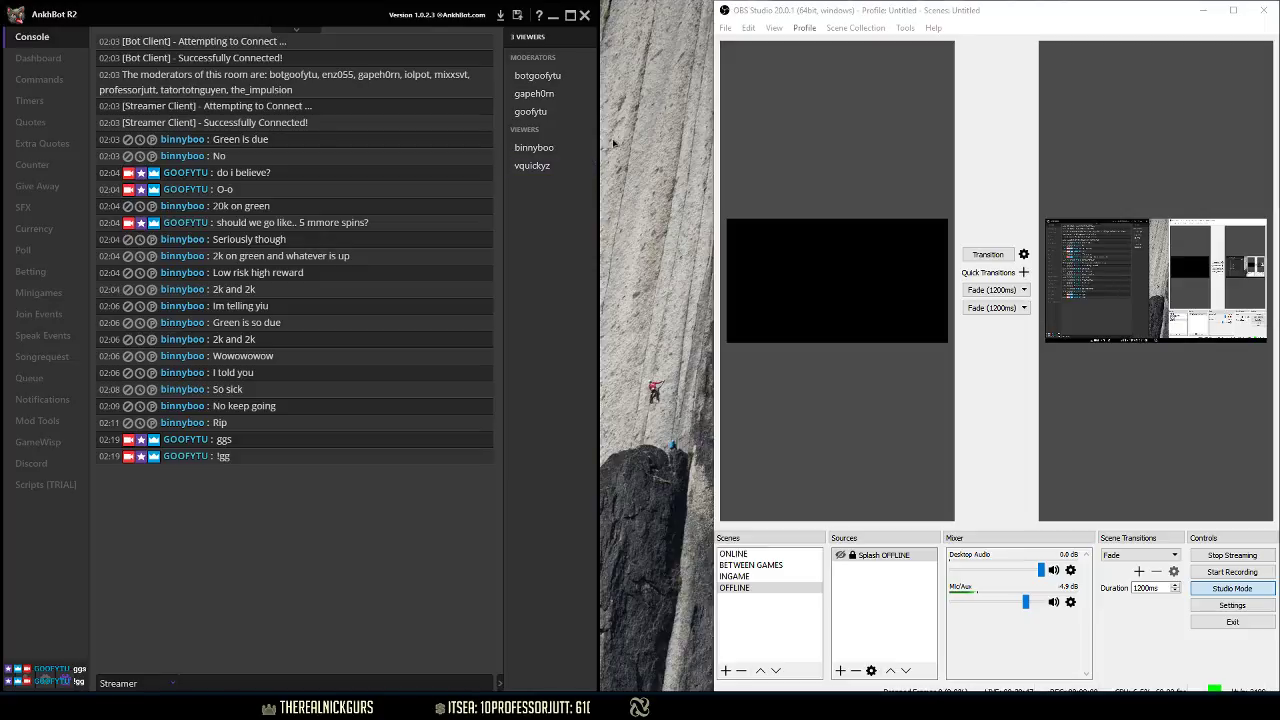
{"action": "right_click", "coordinate": [617, 141]}
{"action": "left_click", "coordinate": [666, 166]}
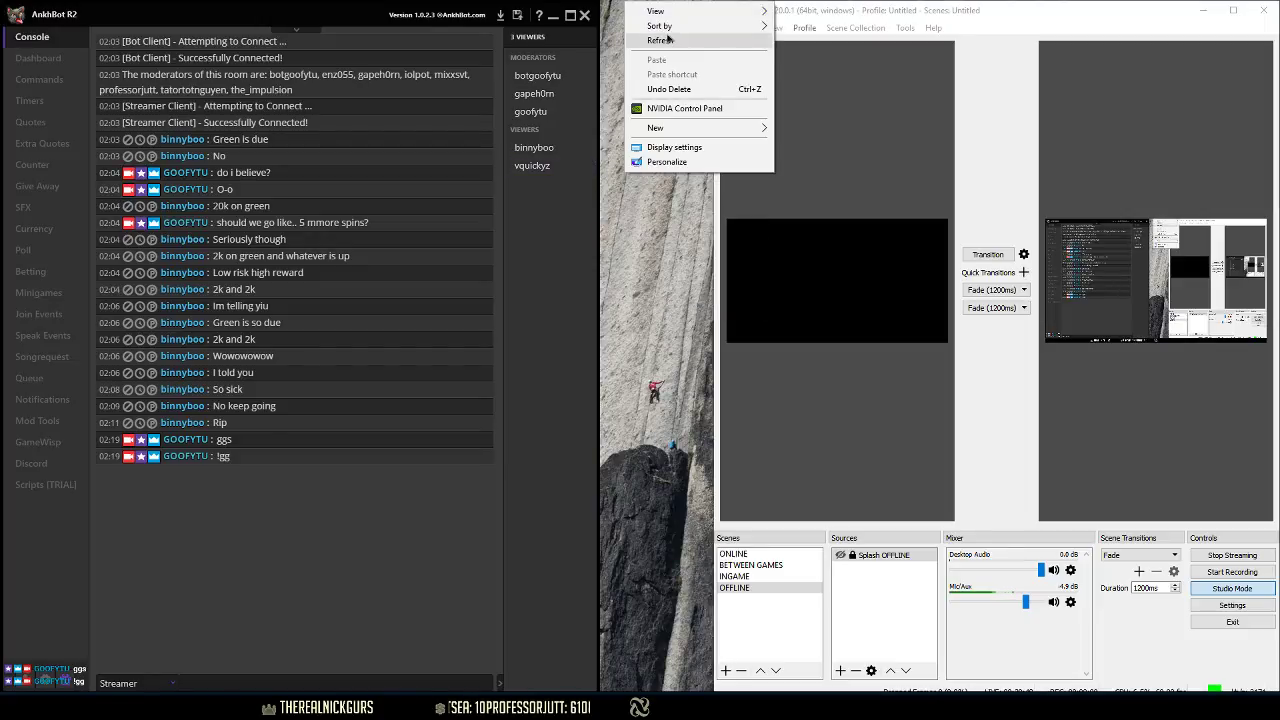